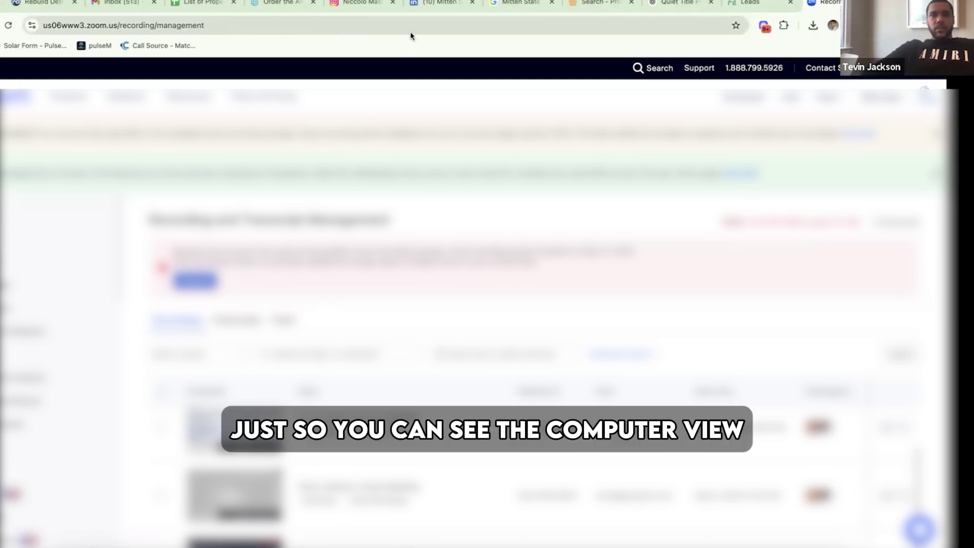
- Switch from the Zoom recordings page to the REsimpli Leads browser tab
{"action": "left_click", "coordinate": [760, 6]}
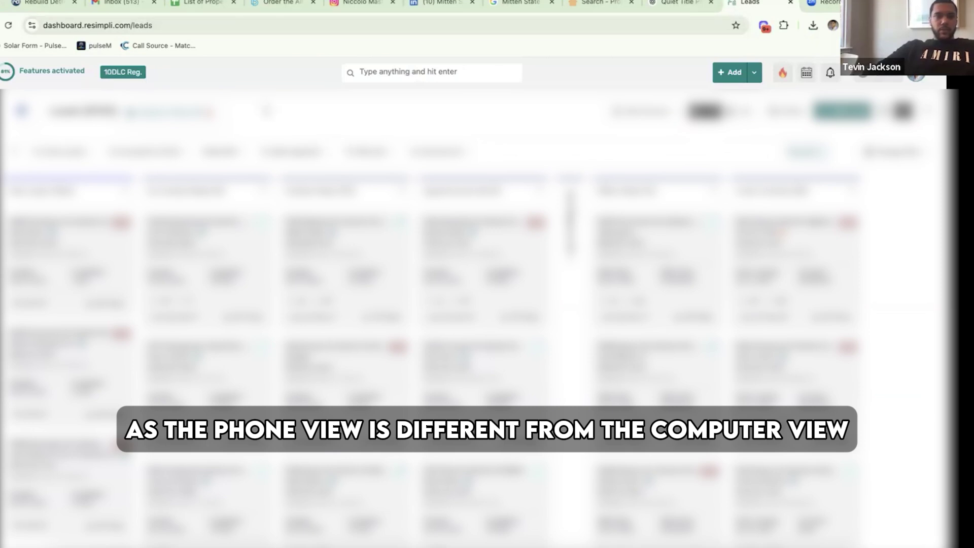
- Choose List Stacking from the sidebar flyout to load the property records table
{"action": "mouse_move", "coordinate": [1, 193]}
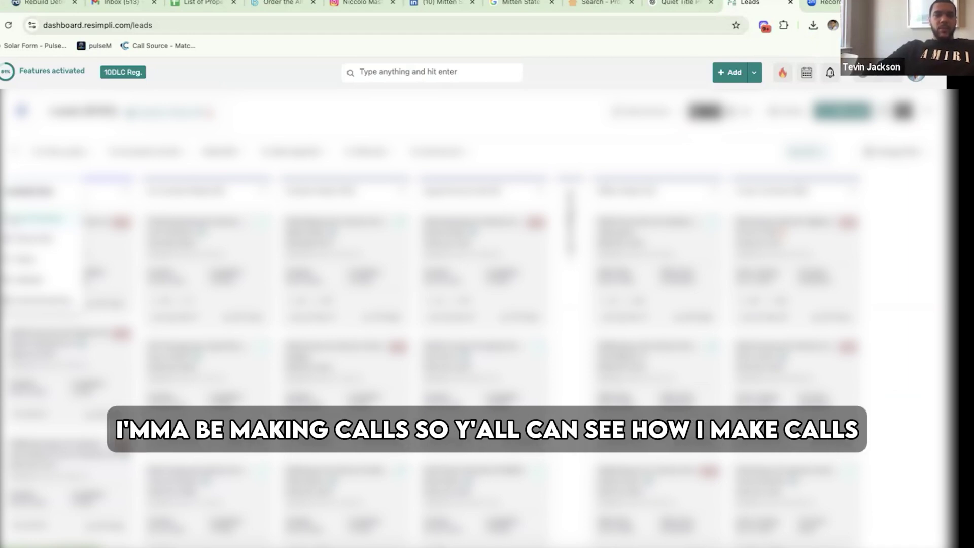
{"action": "left_click", "coordinate": [15, 221]}
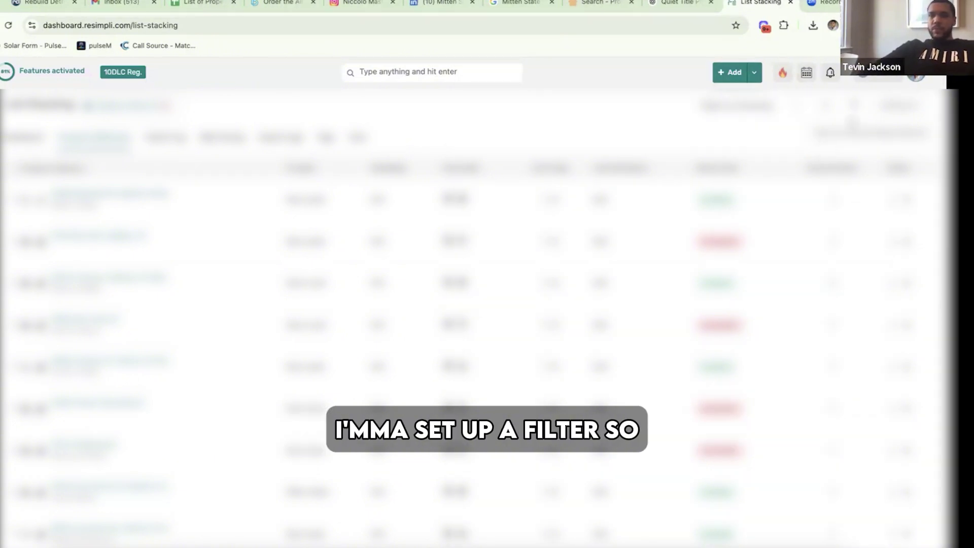
- Open the filter dropdown on the List Stacking records
{"action": "left_click", "coordinate": [854, 107]}
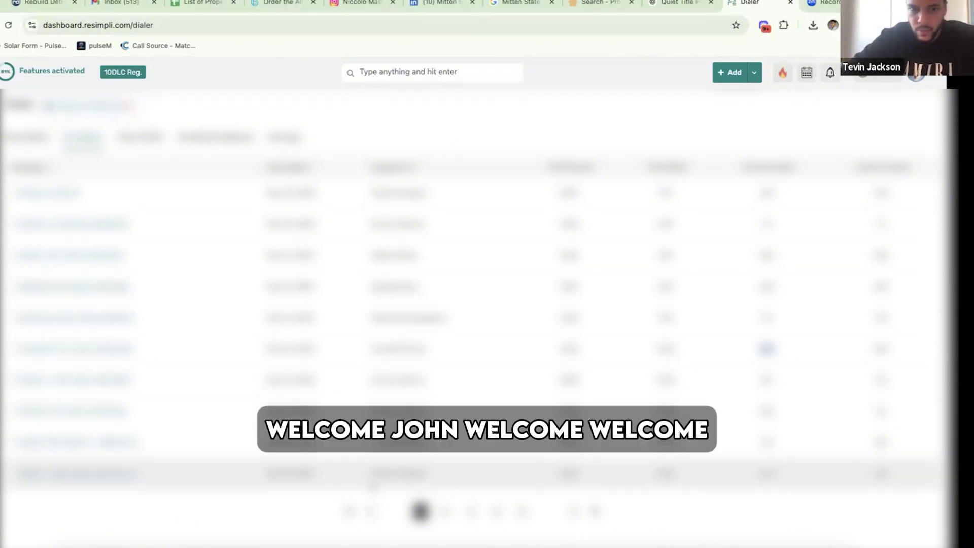
{"action": "left_click", "coordinate": [209, 547]}
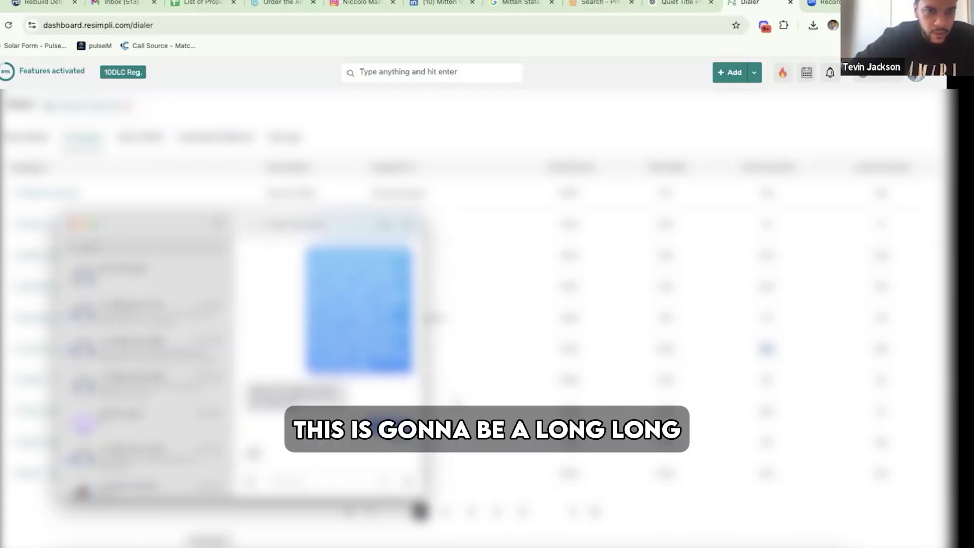
{"action": "left_click", "coordinate": [457, 403]}
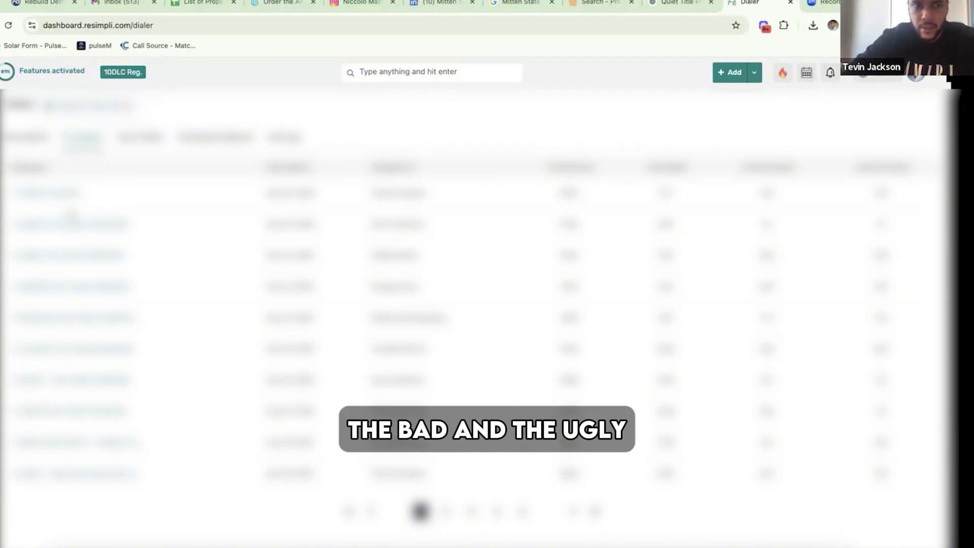
{"action": "mouse_move", "coordinate": [1, 196]}
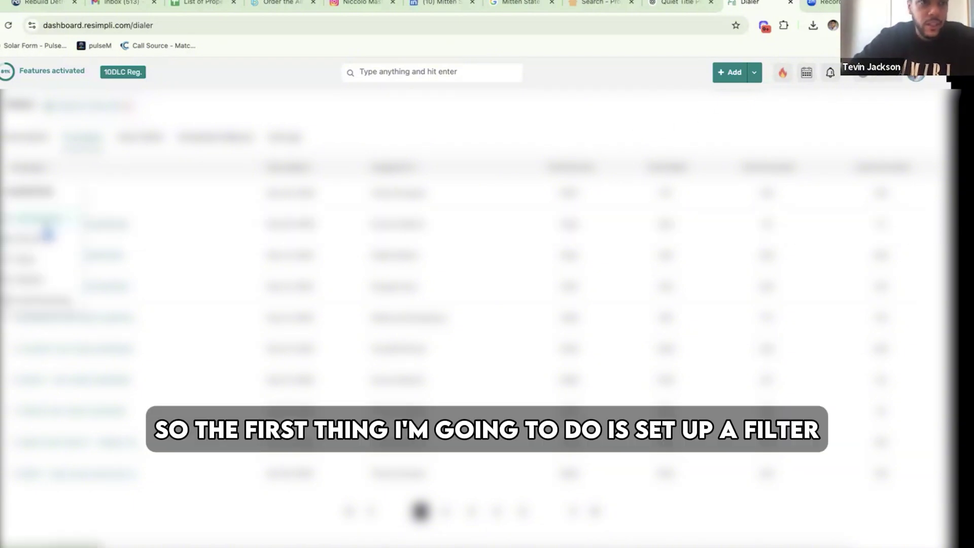
- Return to List Stacking, search twice for the seller's first name, and clear the search box each time
{"action": "left_click", "coordinate": [48, 229]}
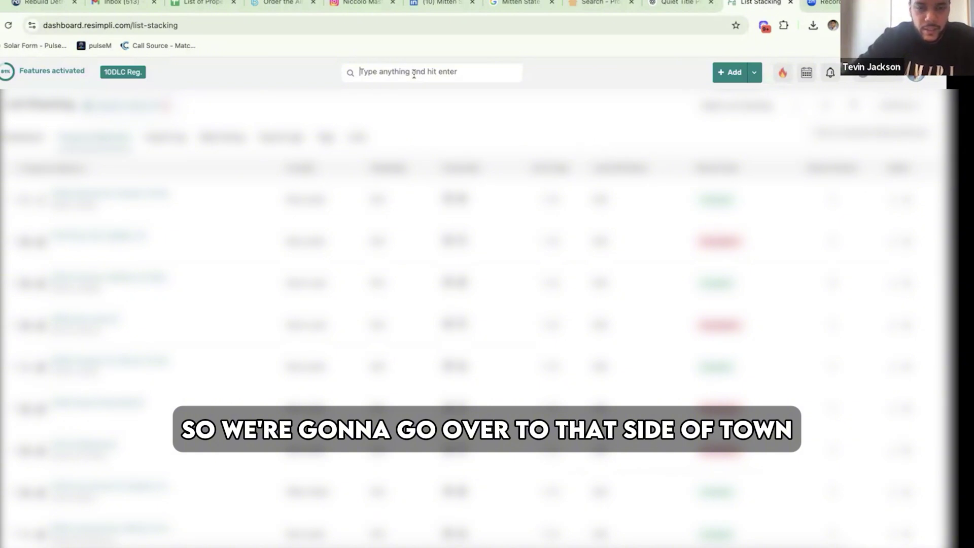
{"action": "type", "text": "sabrina"}
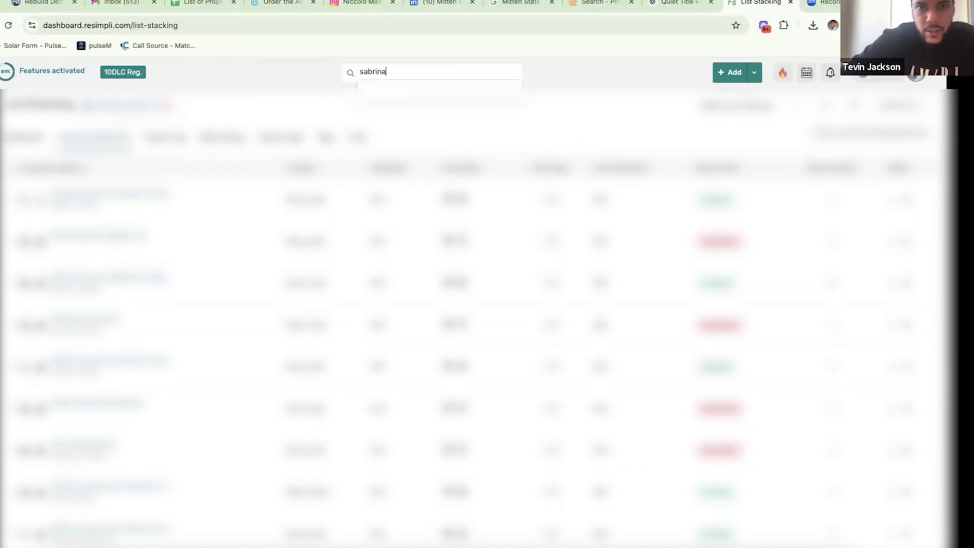
{"action": "left_click", "coordinate": [568, 111]}
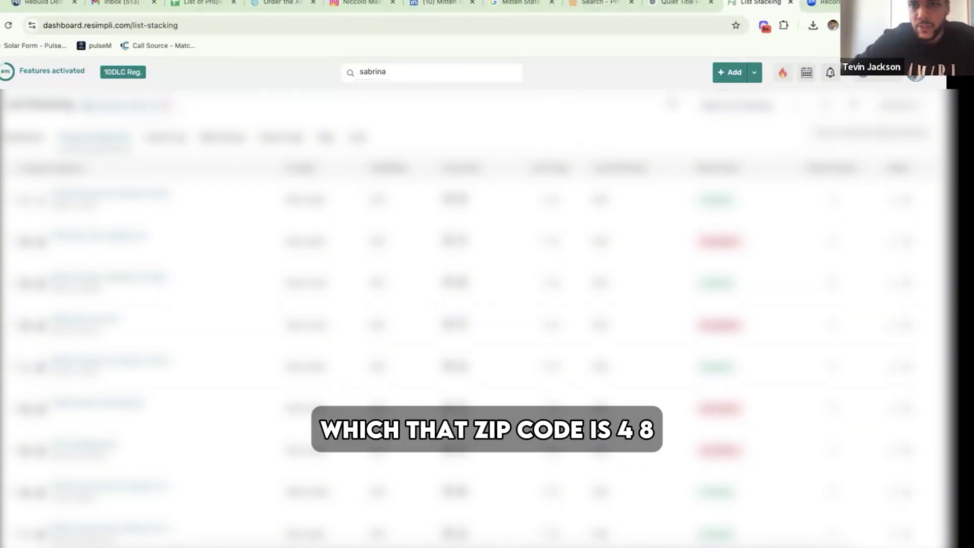
{"action": "double_click", "coordinate": [473, 70]}
{"action": "key", "text": "BackSpace"}
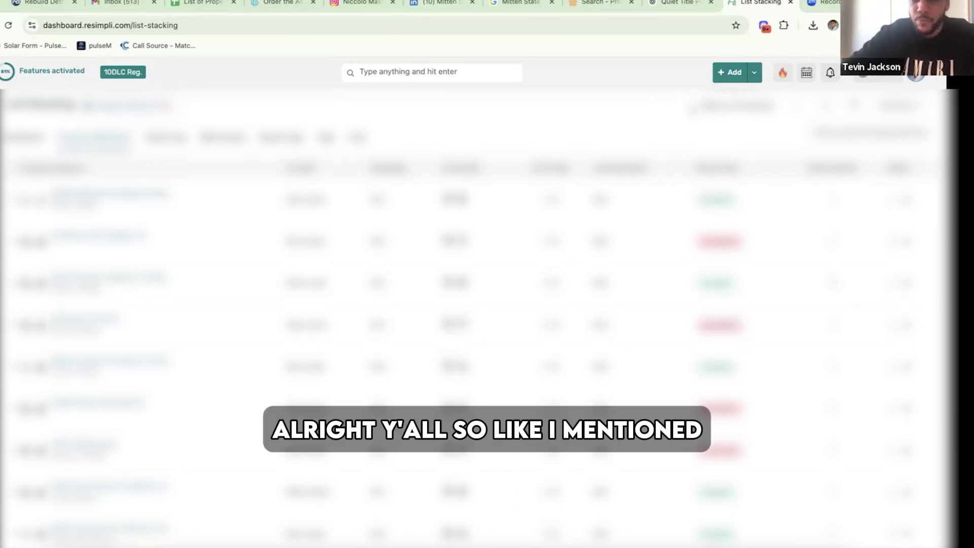
{"action": "type", "text": "sabrina"}
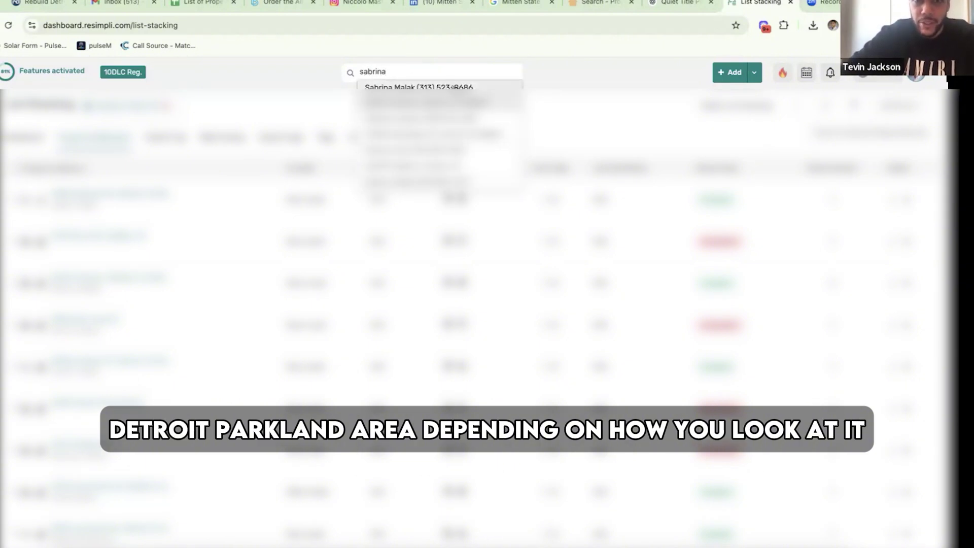
{"action": "double_click", "coordinate": [391, 70]}
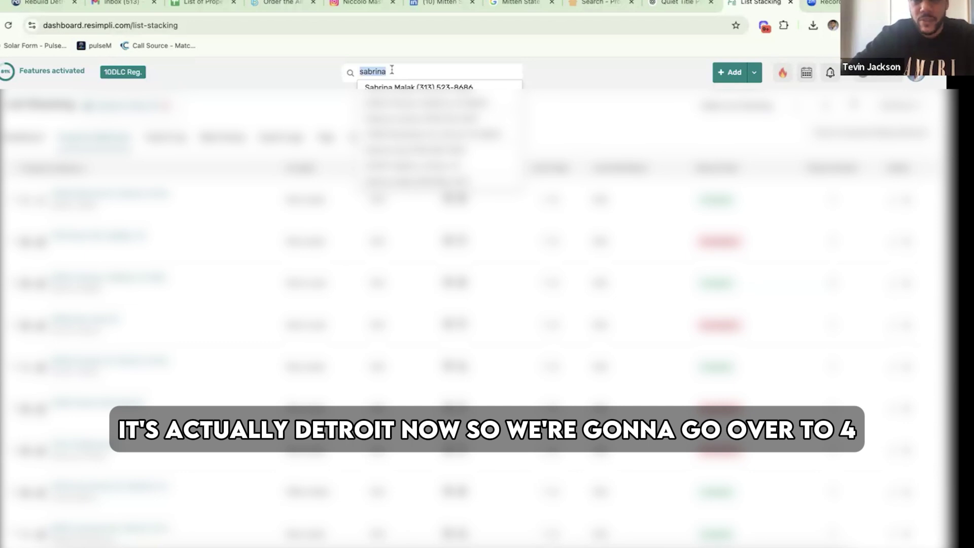
{"action": "key", "text": "BackSpace"}
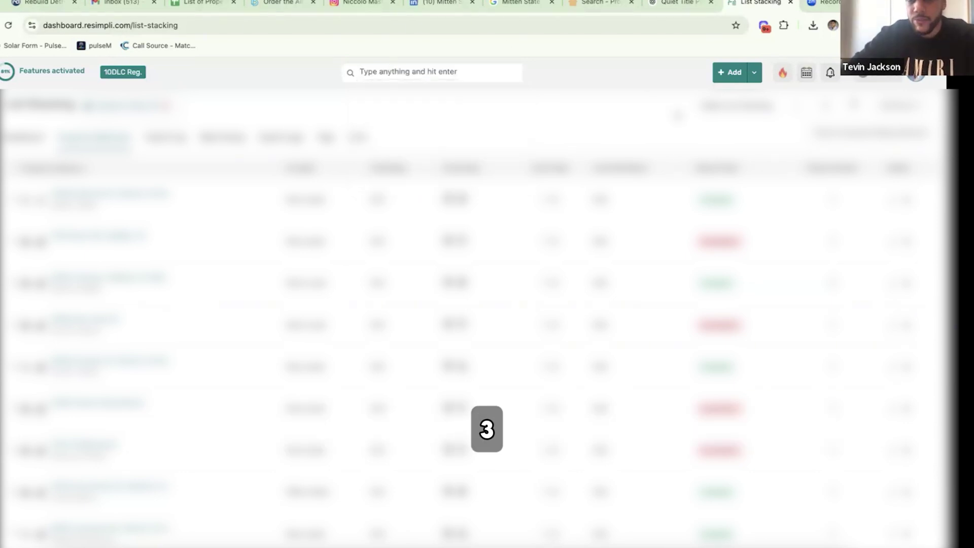
- Add a Property Zip Code filter with value 48239 to the List Stacking records
{"action": "left_click", "coordinate": [856, 107]}
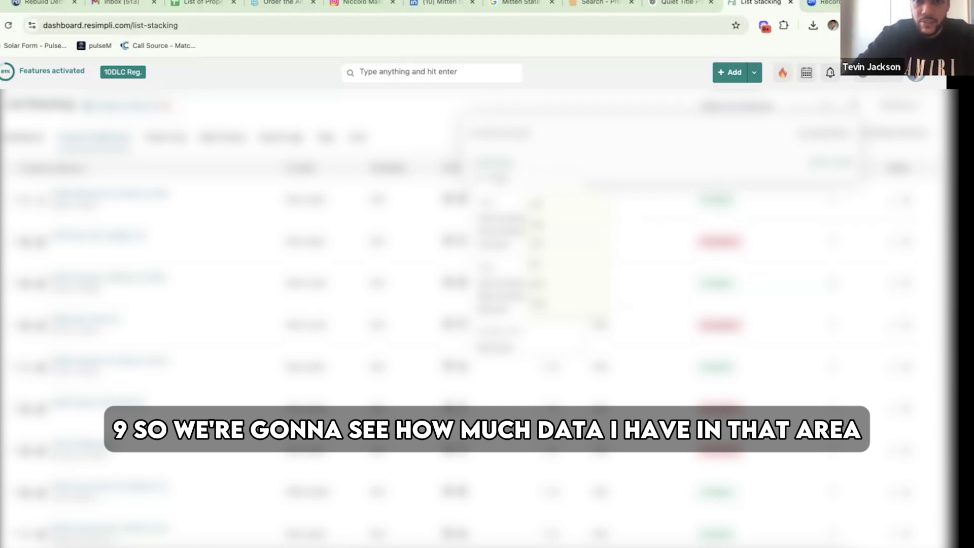
{"action": "type", "text": "zip"}
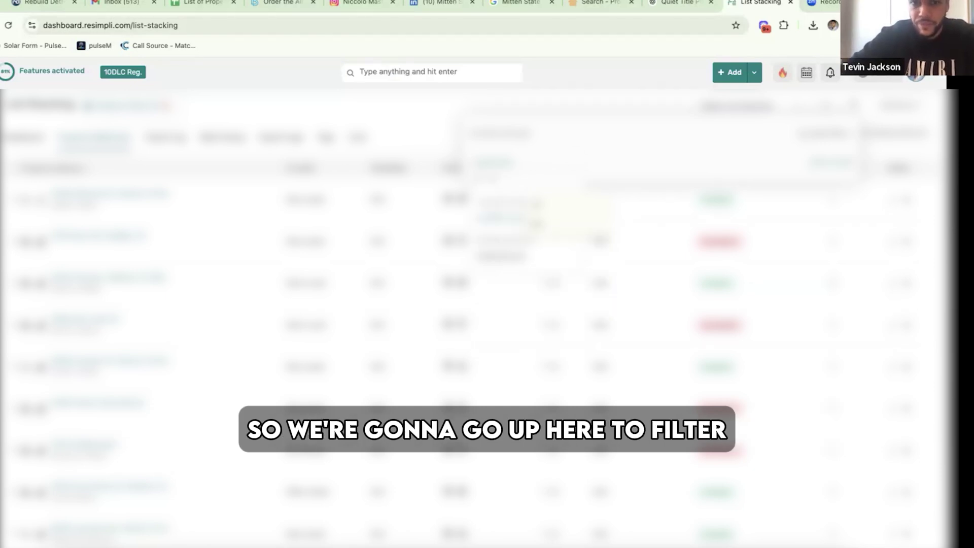
{"action": "left_click", "coordinate": [507, 175]}
{"action": "left_click", "coordinate": [508, 175]}
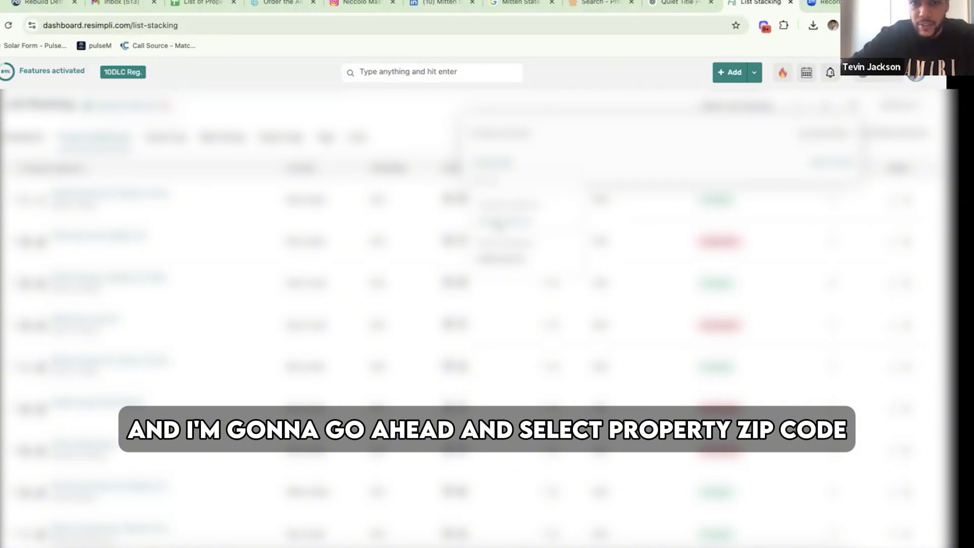
{"action": "left_click", "coordinate": [503, 234]}
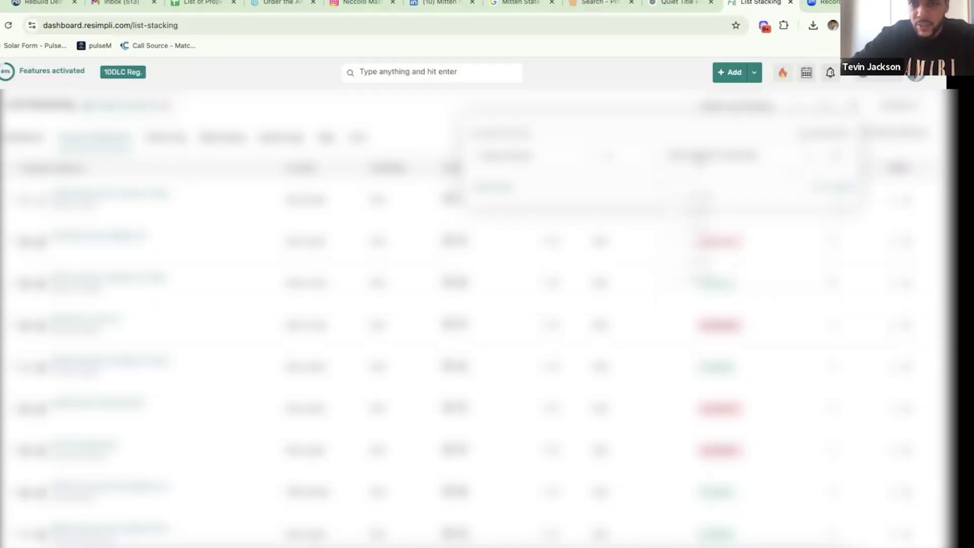
{"action": "left_click", "coordinate": [718, 157]}
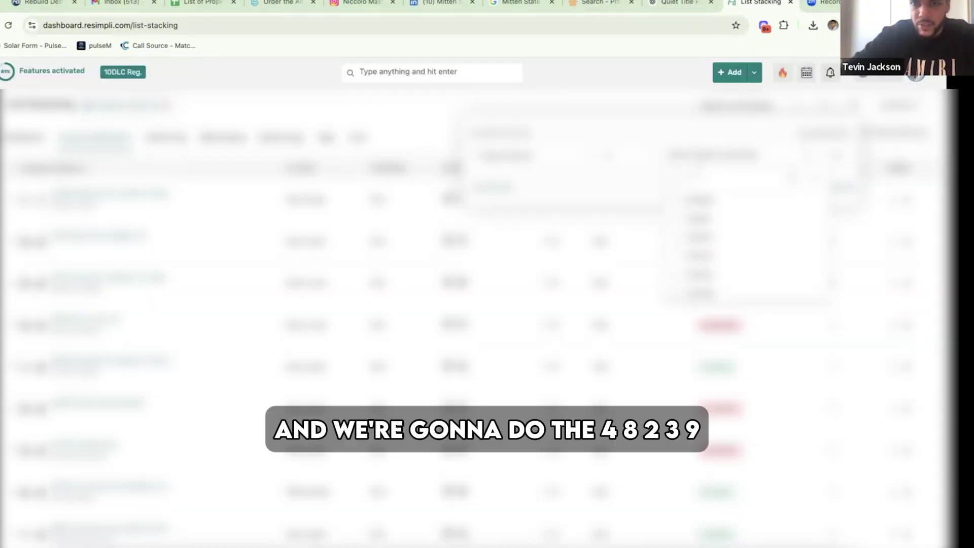
{"action": "type", "text": "48239"}
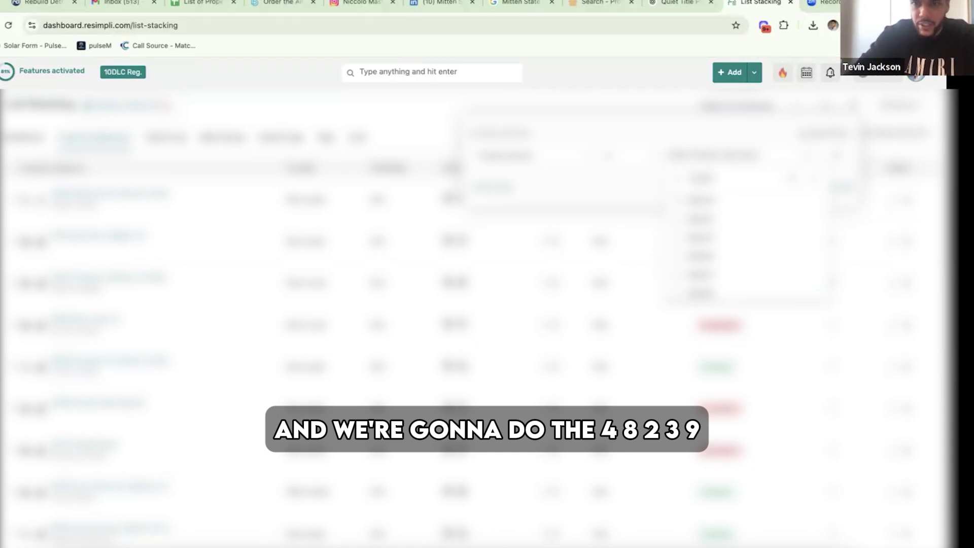
{"action": "left_click", "coordinate": [700, 200]}
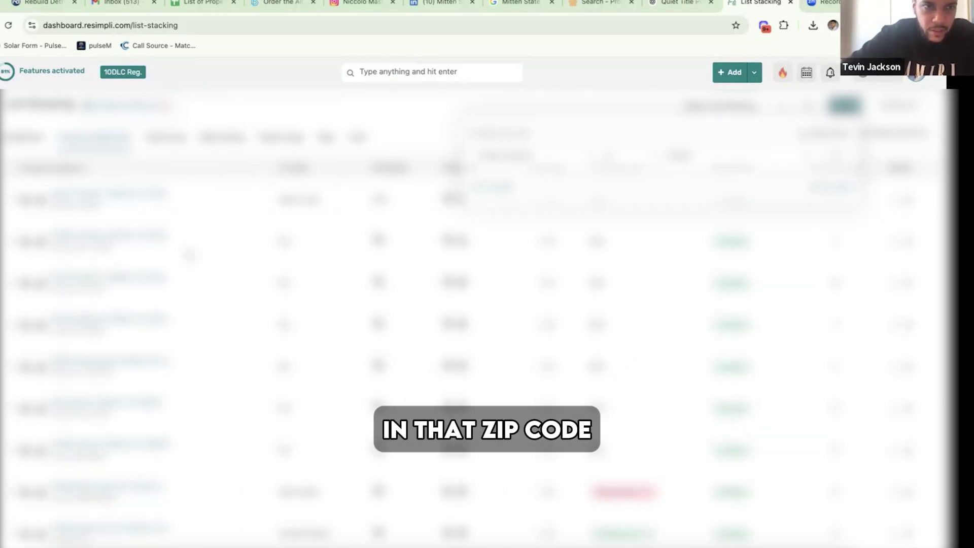
{"action": "left_click", "coordinate": [188, 255]}
{"action": "scroll", "coordinate": [185, 266], "scroll_direction": "down", "scroll_amount": 2}
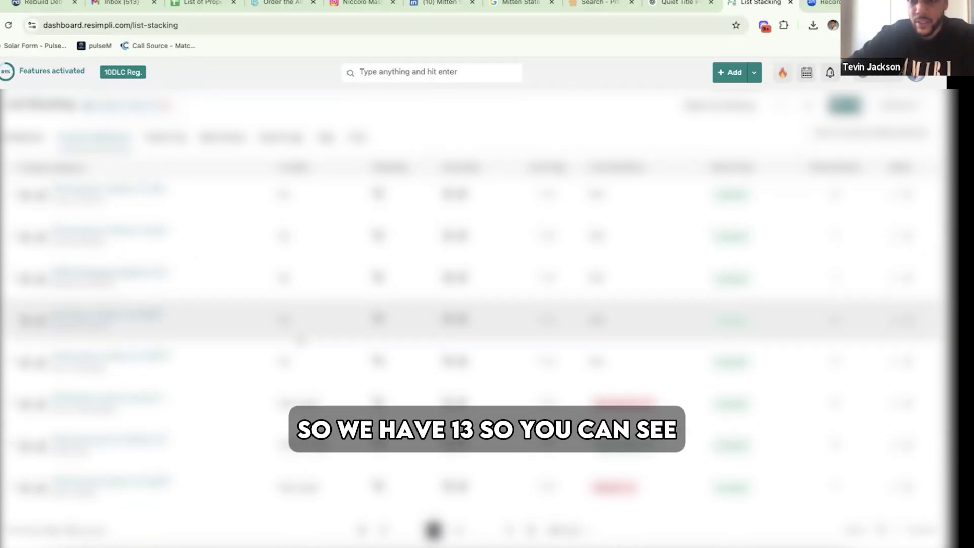
{"action": "scroll", "coordinate": [299, 325], "scroll_direction": "up", "scroll_amount": 2}
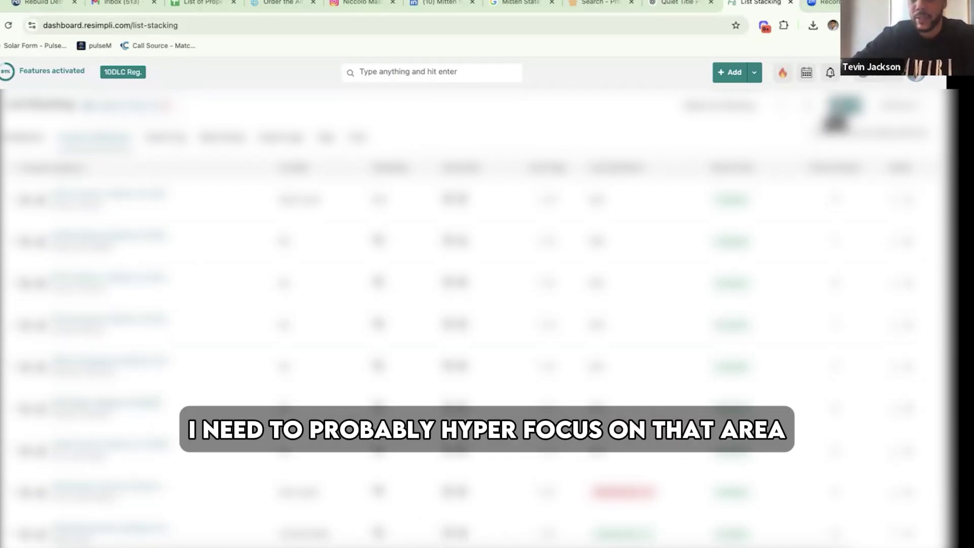
{"action": "left_click", "coordinate": [840, 111]}
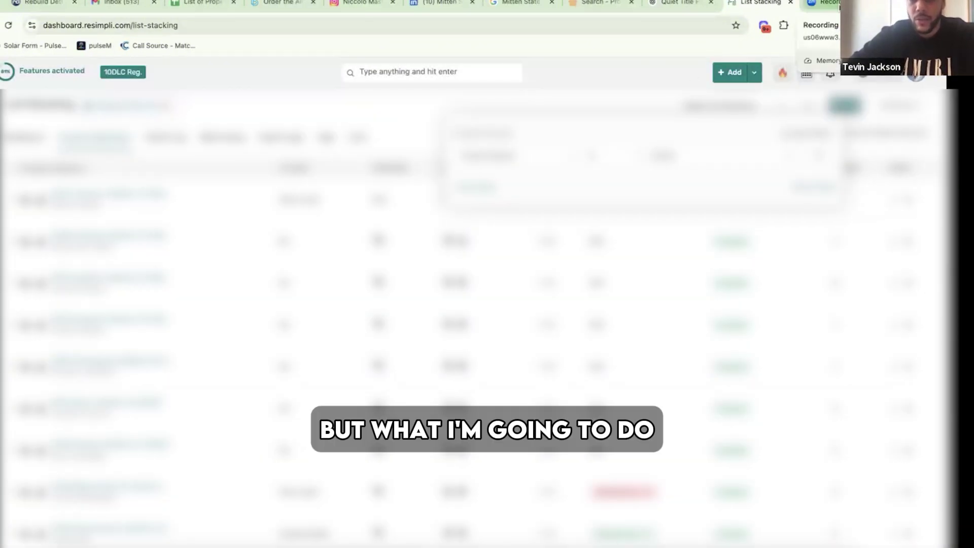
- Open the Detroit neighborhoods guide on the Rebuild Detroit website
{"action": "left_click", "coordinate": [35, 6]}
{"action": "mouse_move", "coordinate": [476, 81]}
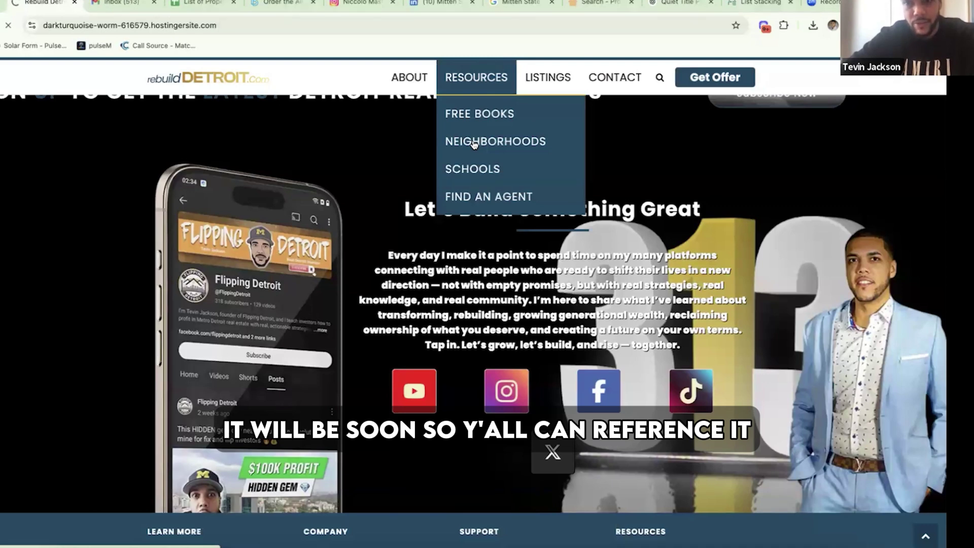
{"action": "left_click", "coordinate": [474, 142]}
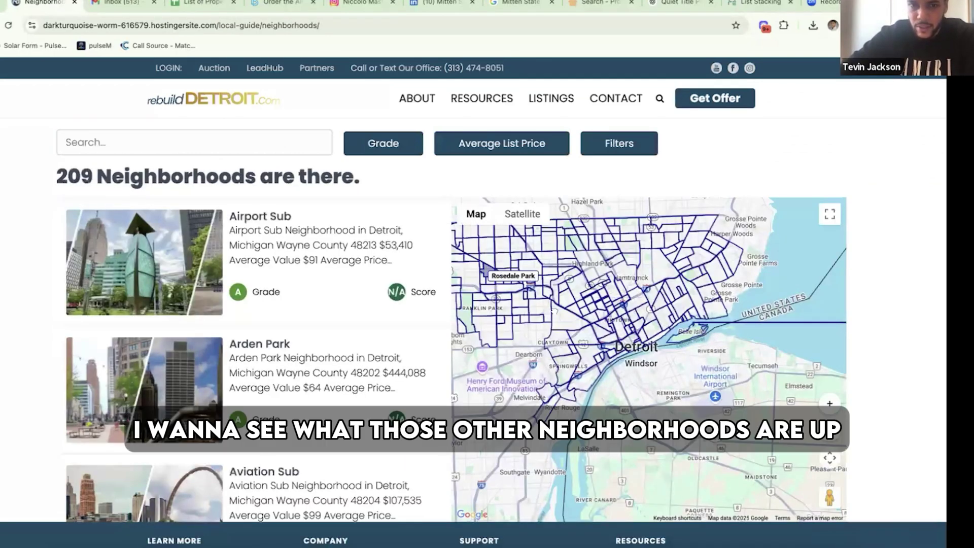
- Pan and zoom the map around Five Points, Old Redford and Seven Mile-Rouge until 17 neighborhoods are listed
{"action": "scroll", "coordinate": [558, 298], "scroll_direction": "up", "scroll_amount": 3}
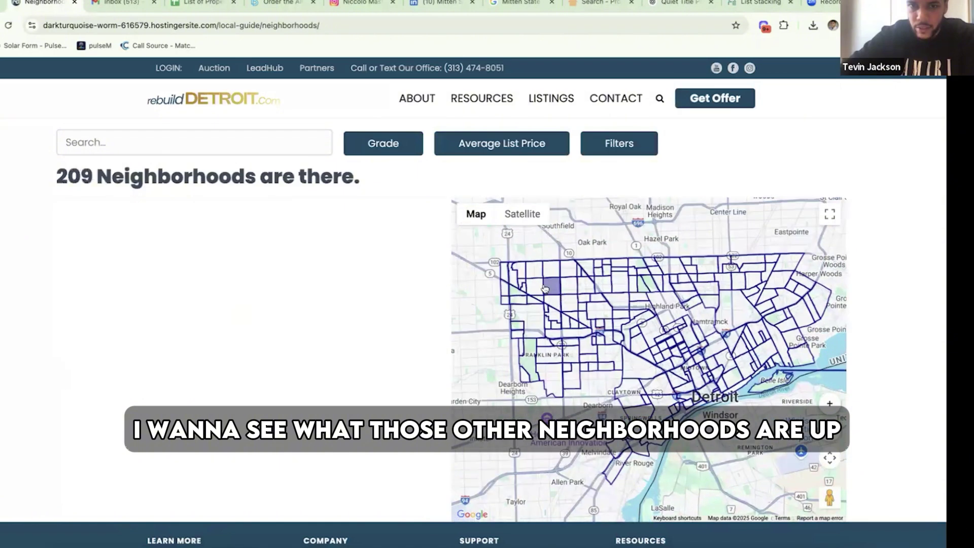
{"action": "scroll", "coordinate": [550, 297], "scroll_direction": "up", "scroll_amount": 1}
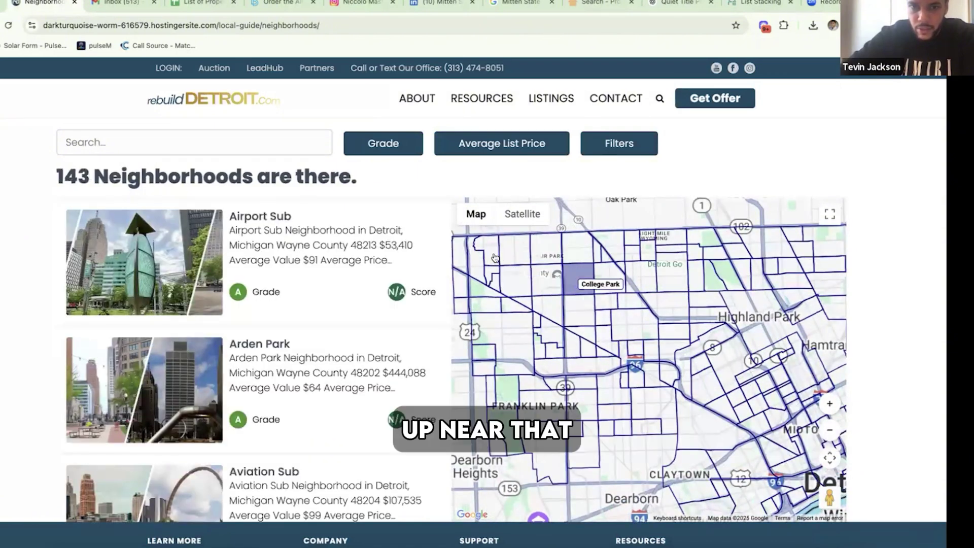
{"action": "scroll", "coordinate": [491, 263], "scroll_direction": "up", "scroll_amount": 3}
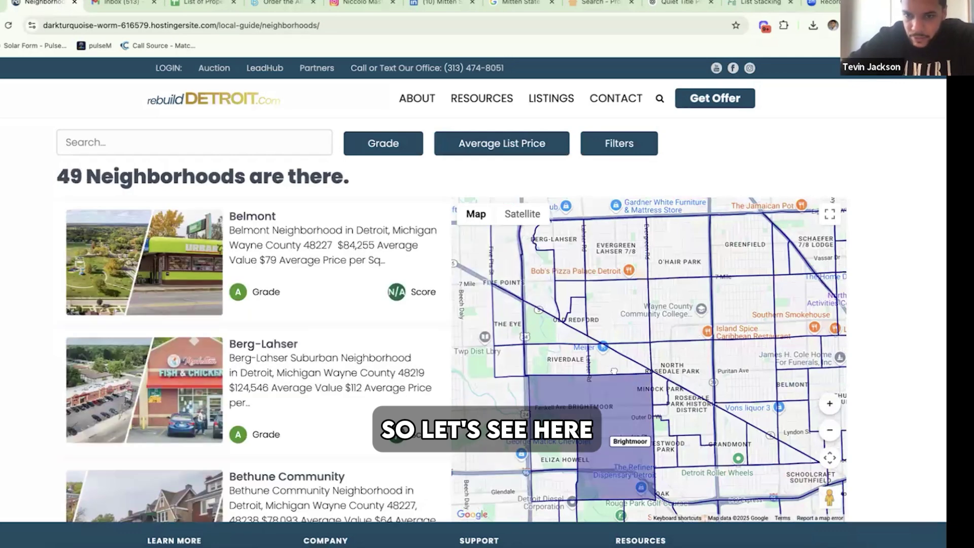
{"action": "left_click_drag", "start_coordinate": [604, 365], "coordinate": [611, 477]}
{"action": "left_click_drag", "start_coordinate": [571, 338], "coordinate": [615, 315]}
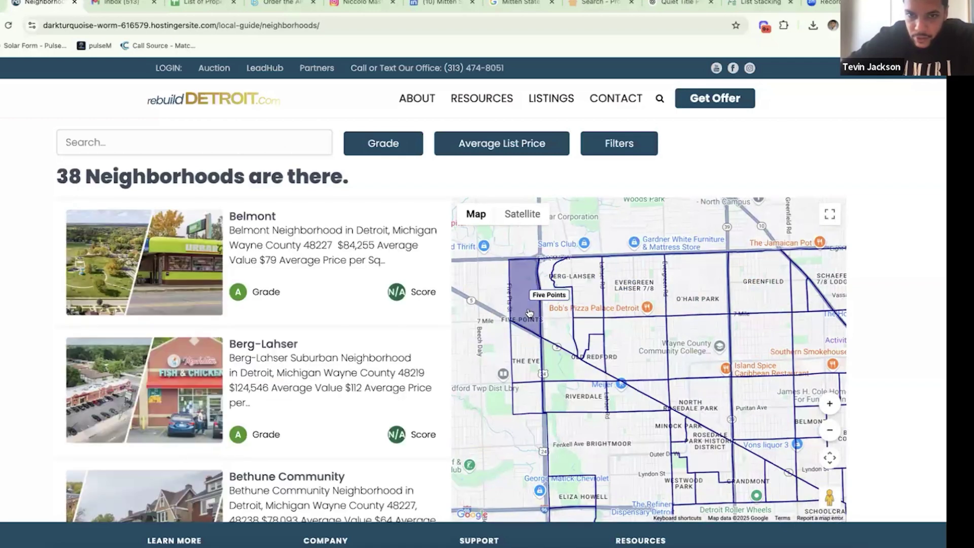
{"action": "scroll", "coordinate": [529, 312], "scroll_direction": "up", "scroll_amount": 3}
{"action": "left_click_drag", "start_coordinate": [529, 312], "coordinate": [572, 258]}
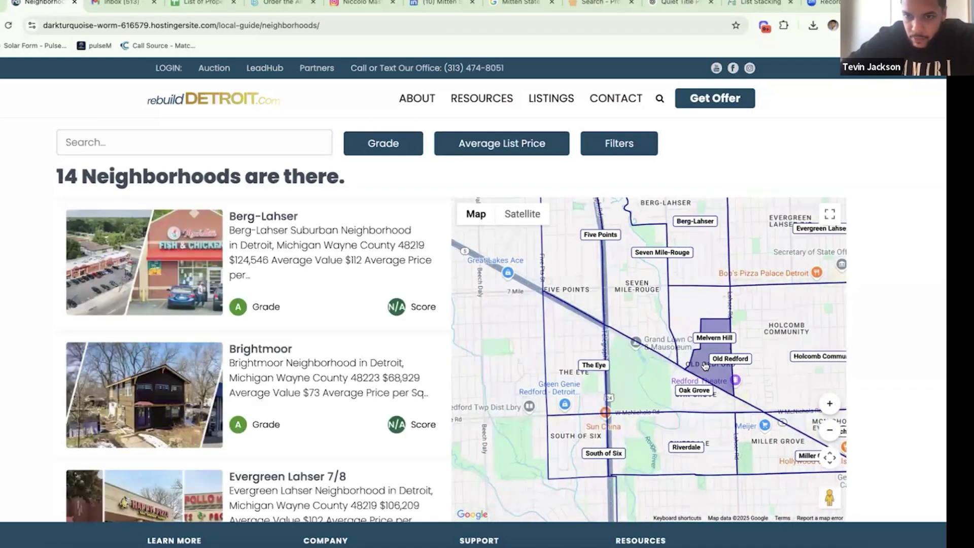
{"action": "scroll", "coordinate": [708, 357], "scroll_direction": "up", "scroll_amount": 2}
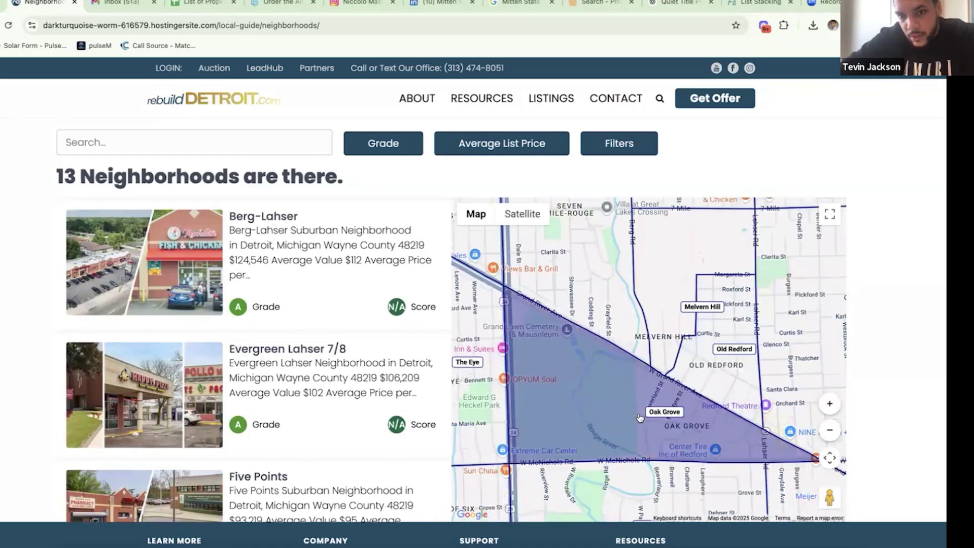
{"action": "scroll", "coordinate": [680, 364], "scroll_direction": "down", "scroll_amount": 3}
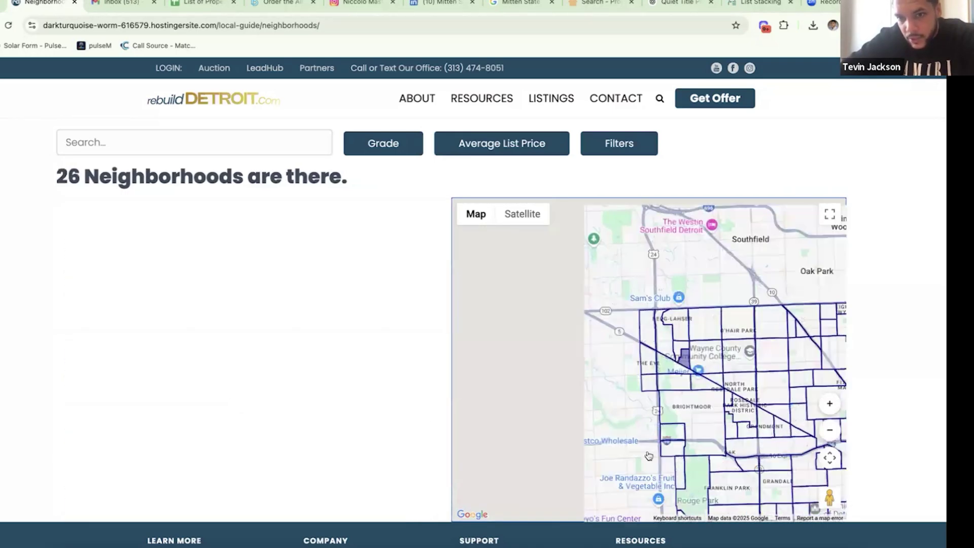
{"action": "scroll", "coordinate": [678, 373], "scroll_direction": "up", "scroll_amount": 2}
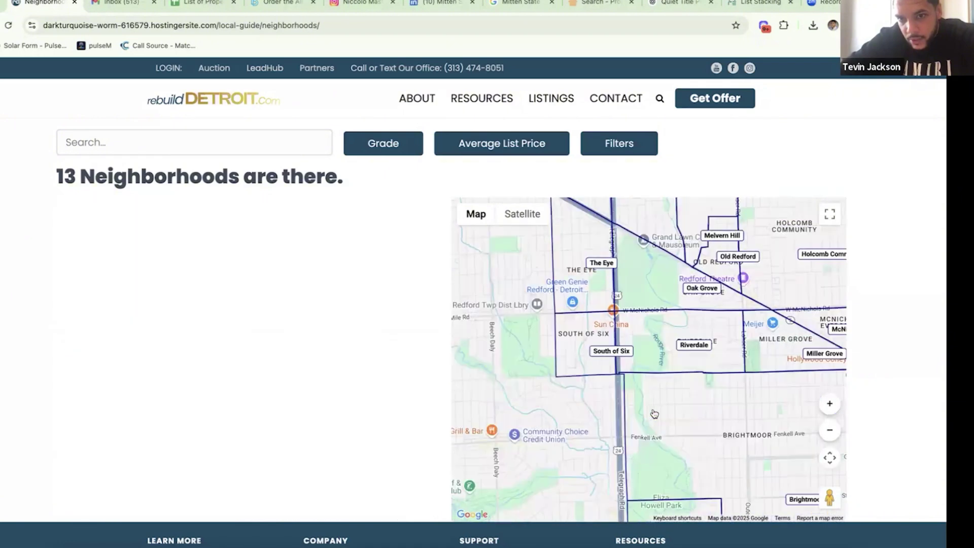
{"action": "scroll", "coordinate": [642, 370], "scroll_direction": "up", "scroll_amount": 3}
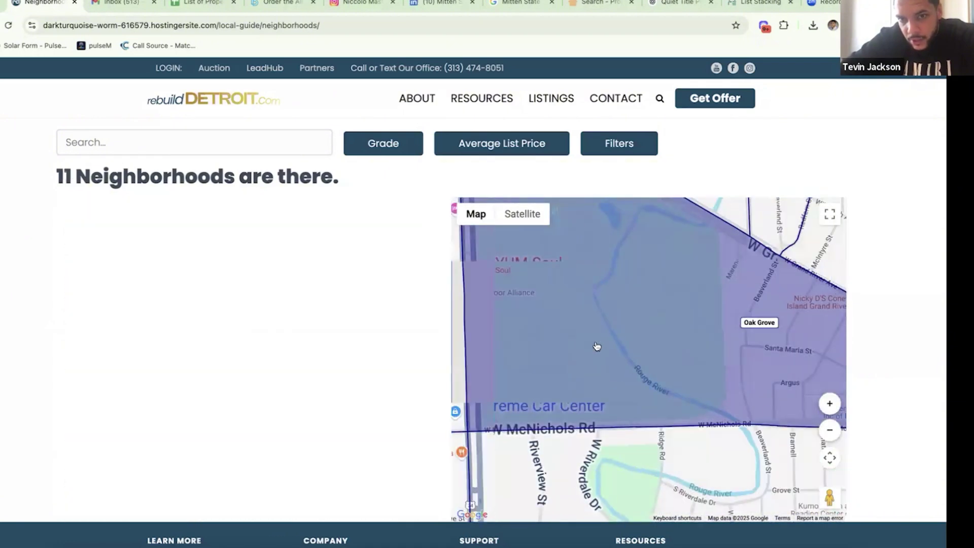
{"action": "scroll", "coordinate": [620, 387], "scroll_direction": "down", "scroll_amount": 1}
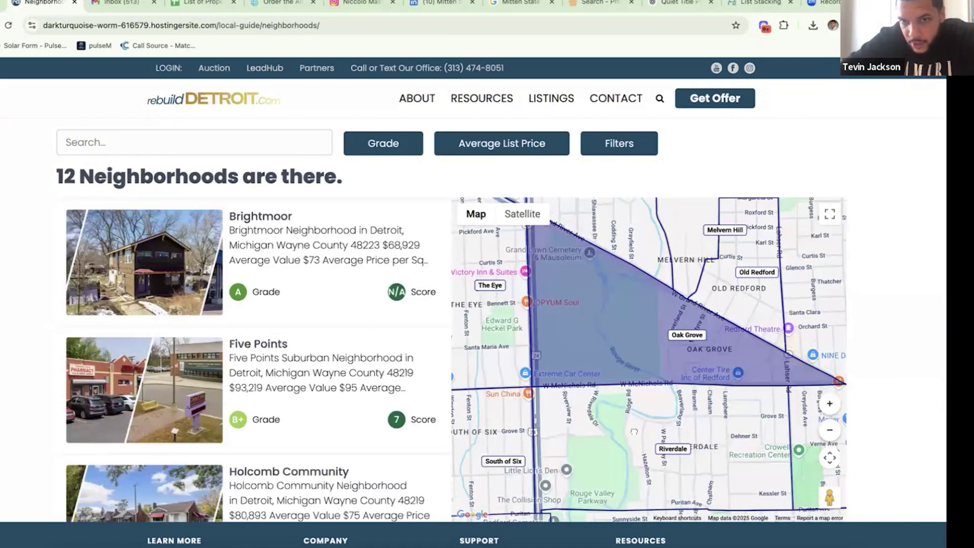
{"action": "left_click_drag", "start_coordinate": [621, 338], "coordinate": [606, 456]}
{"action": "scroll", "coordinate": [639, 357], "scroll_direction": "down", "scroll_amount": 2}
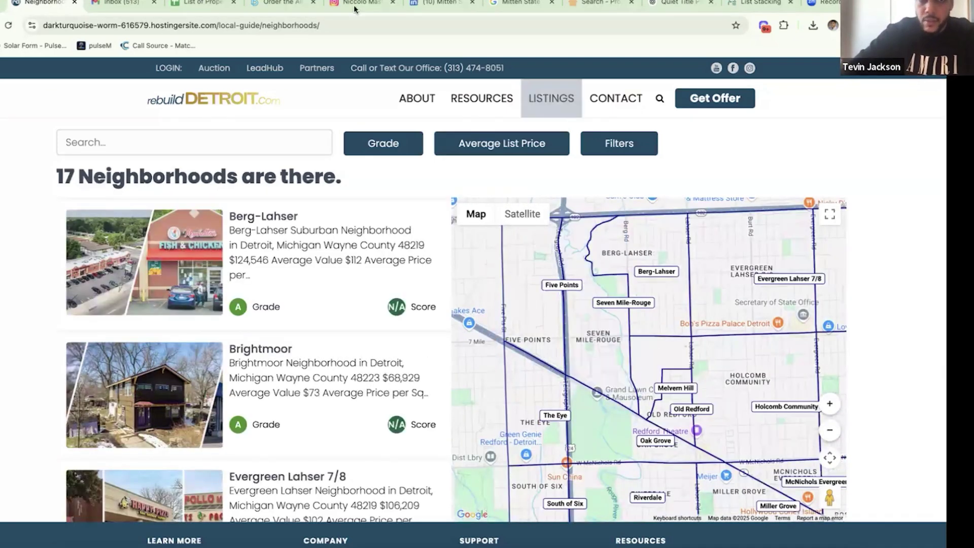
- Search List Stacking by the seller's first name, then enter the property's street address in a new tab
{"action": "left_click", "coordinate": [753, 4]}
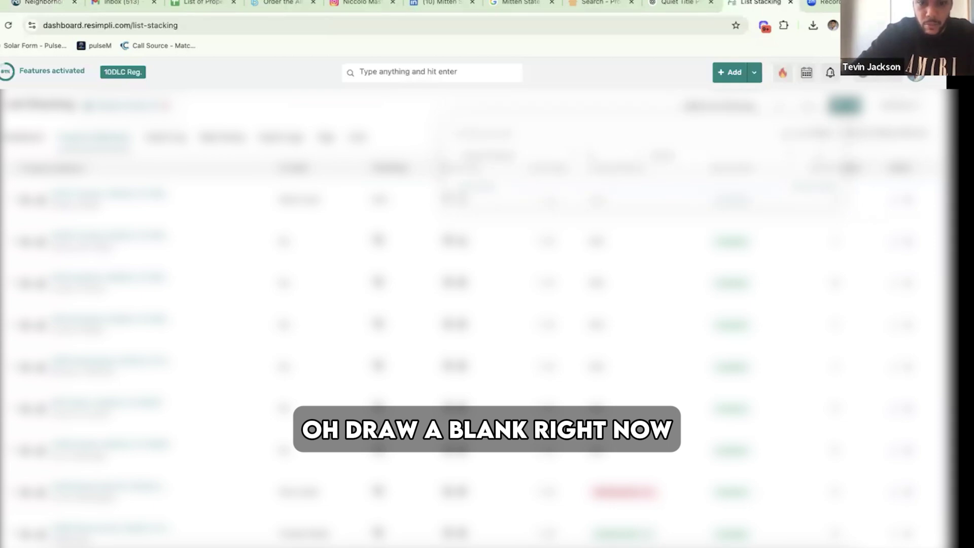
{"action": "type", "text": "s"}
{"action": "key", "text": "BackSpace"}
{"action": "key", "text": "BackSpace"}
{"action": "key", "text": "BackSpace"}
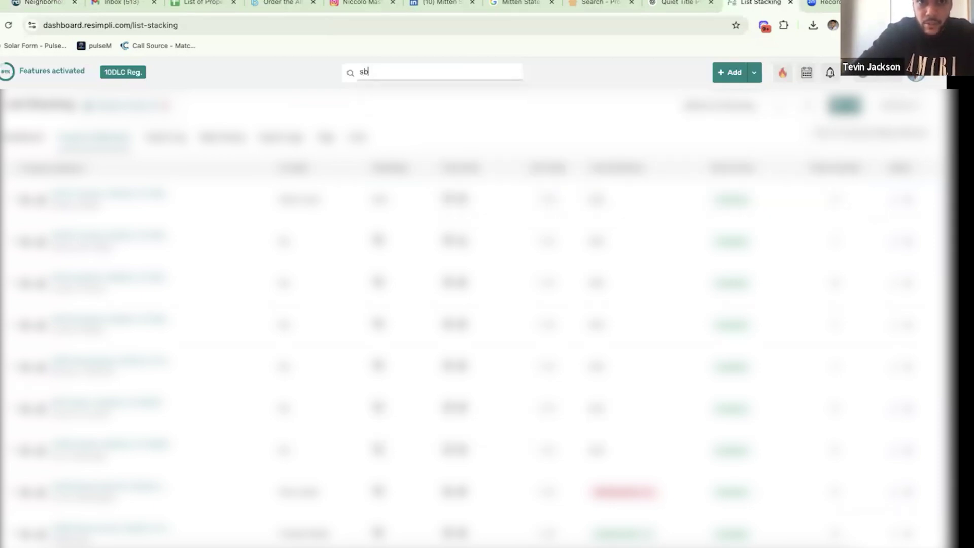
{"action": "key", "text": "BackSpace"}
{"action": "type", "text": "abrina"}
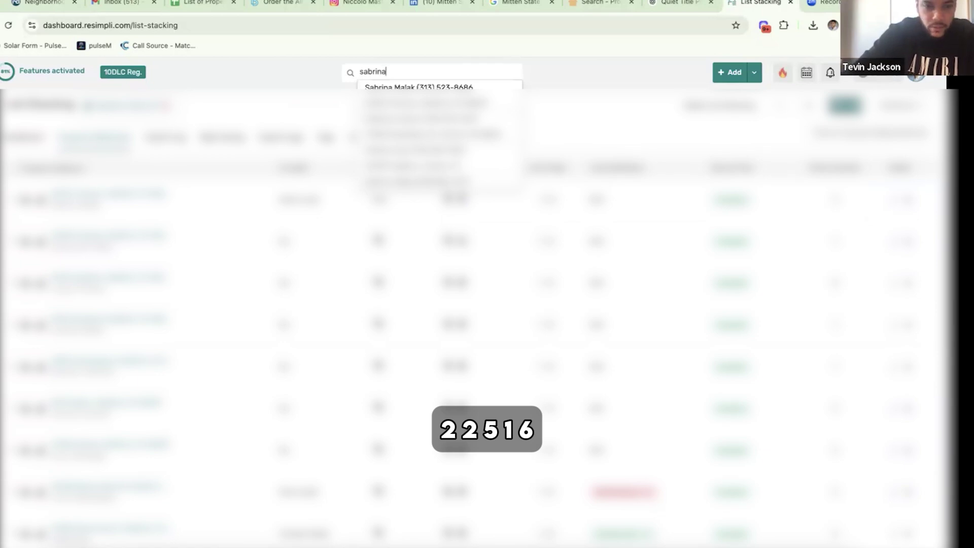
{"action": "key", "text": "ctrl+t"}
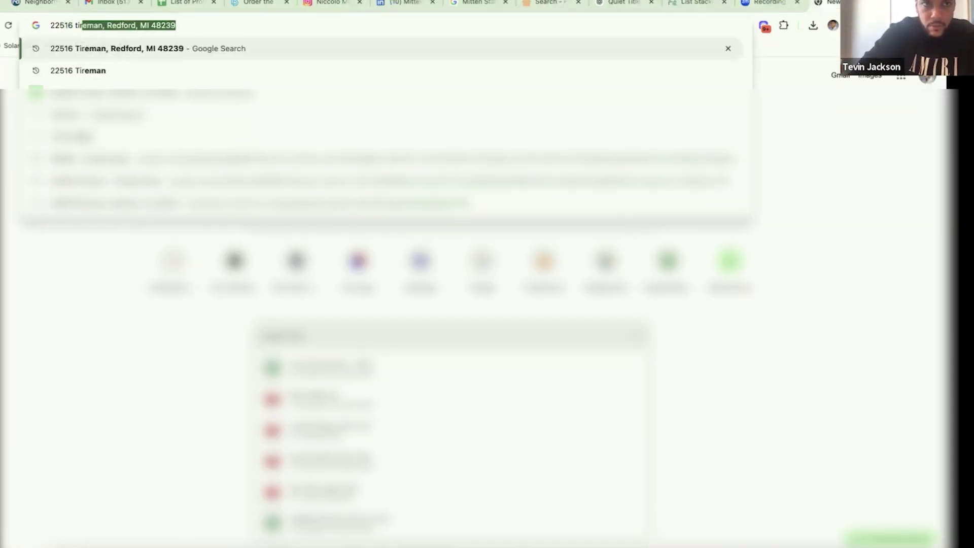
- Search the property's address, open it in Google Maps, and zoom in around its pin
{"action": "key", "text": "Return"}
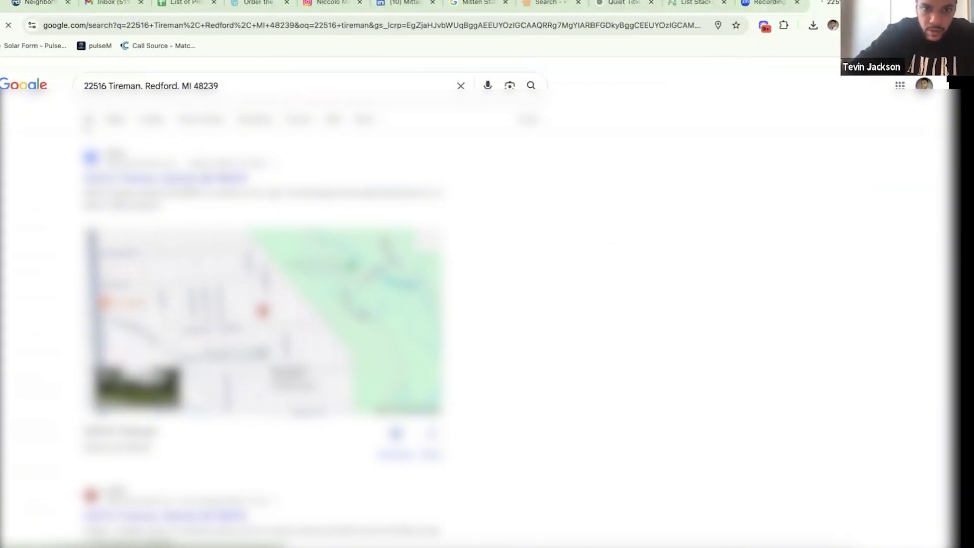
{"action": "left_click", "coordinate": [354, 406]}
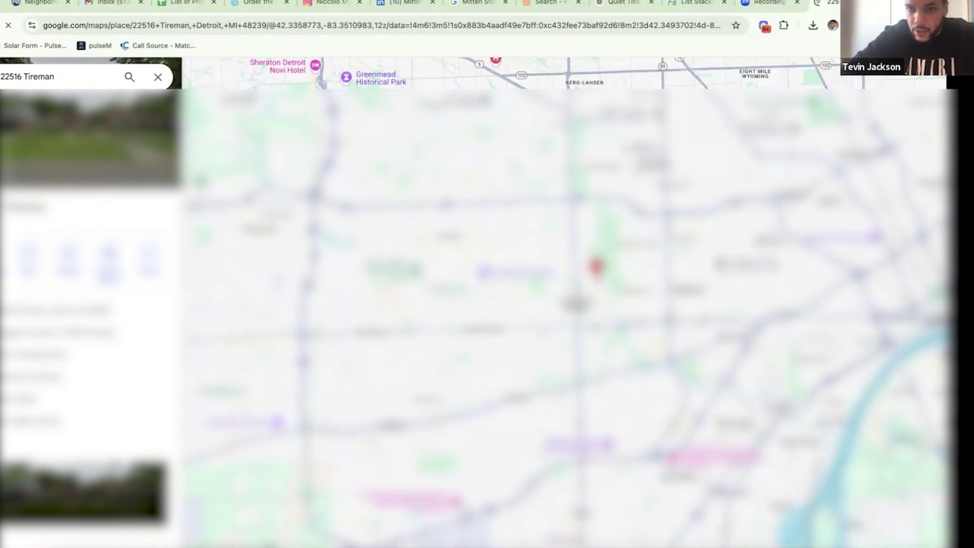
{"action": "scroll", "coordinate": [595, 280], "scroll_direction": "up", "scroll_amount": 3}
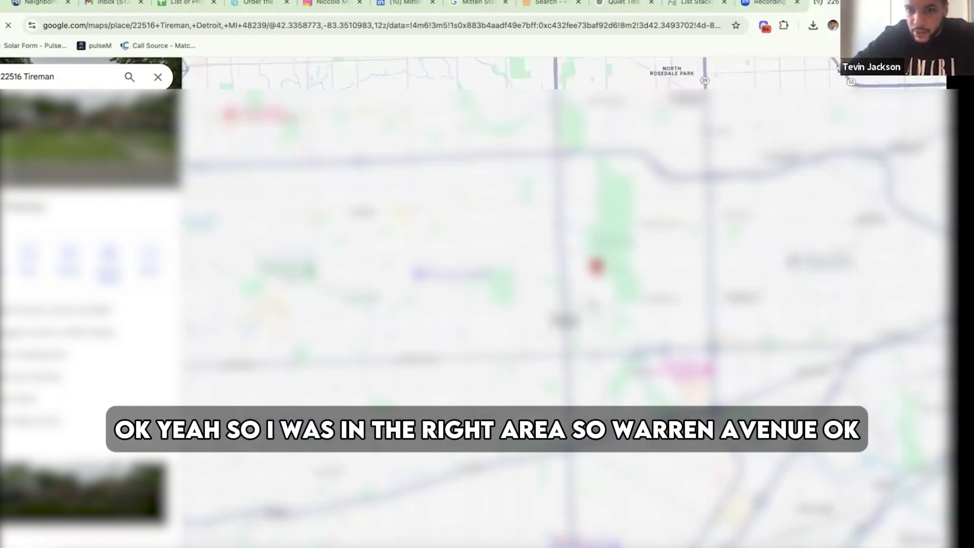
{"action": "scroll", "coordinate": [595, 264], "scroll_direction": "up", "scroll_amount": 2}
{"action": "scroll", "coordinate": [594, 264], "scroll_direction": "up", "scroll_amount": 2}
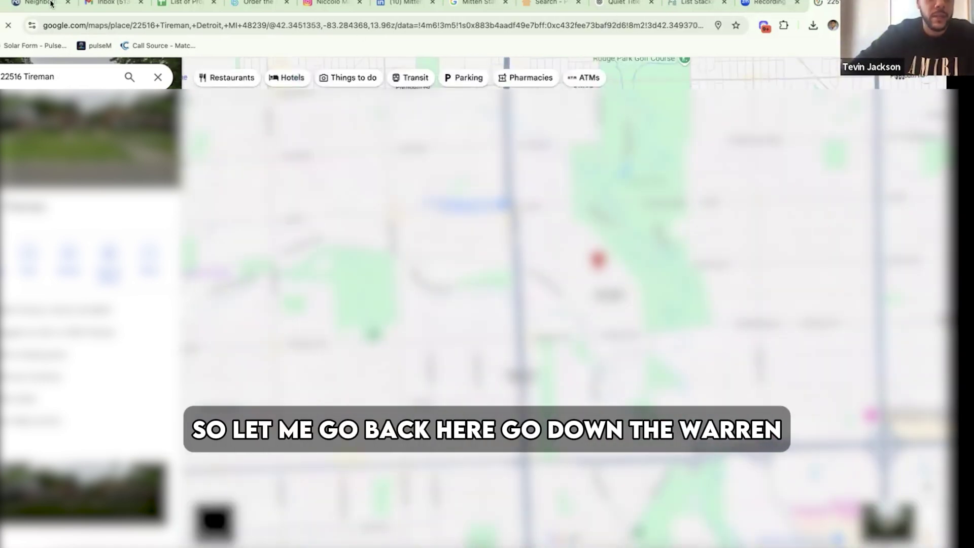
- Pan the neighborhood guide map northwest toward Rouge Park to narrow the neighborhood list
{"action": "left_click", "coordinate": [38, 2]}
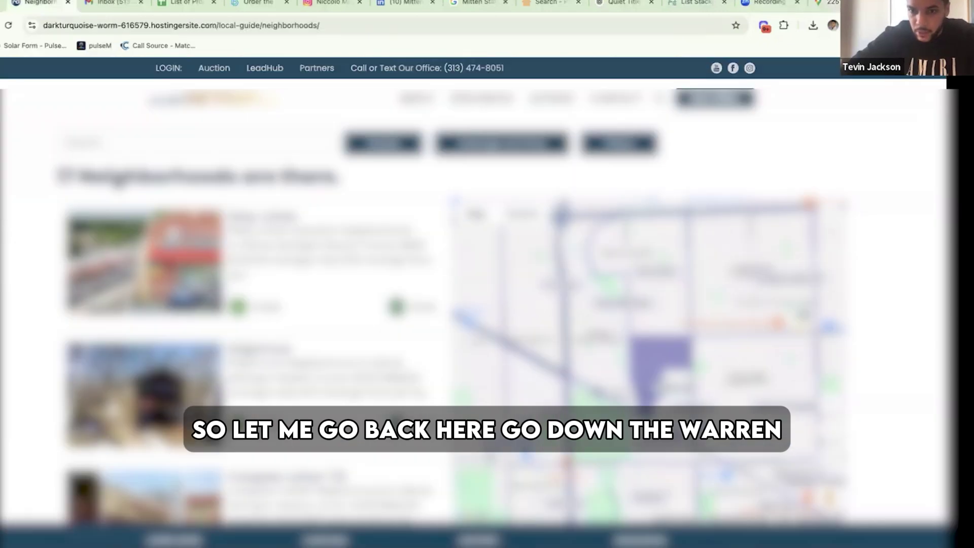
{"action": "scroll", "coordinate": [614, 244], "scroll_direction": "down", "scroll_amount": 2}
{"action": "left_click_drag", "start_coordinate": [630, 315], "coordinate": [604, 251]}
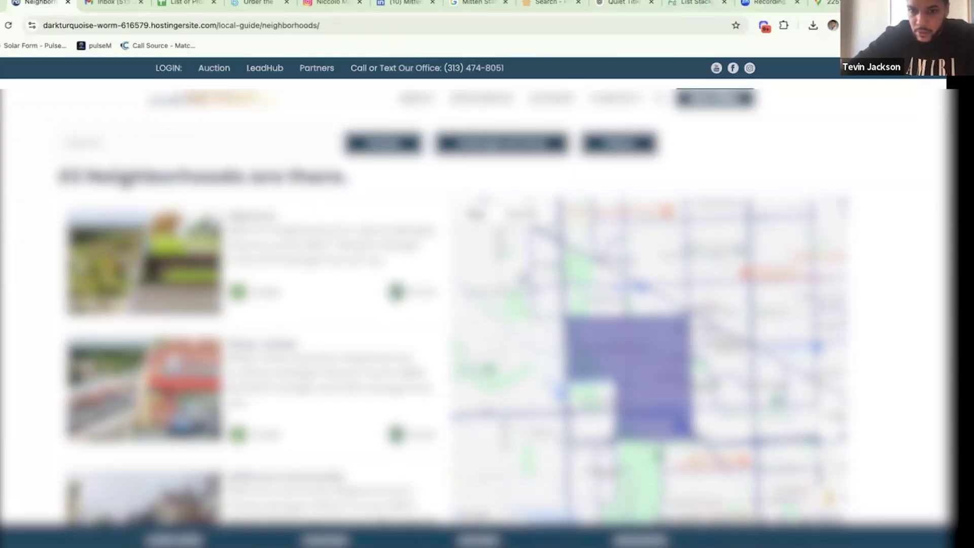
{"action": "left_click_drag", "start_coordinate": [634, 356], "coordinate": [595, 254]}
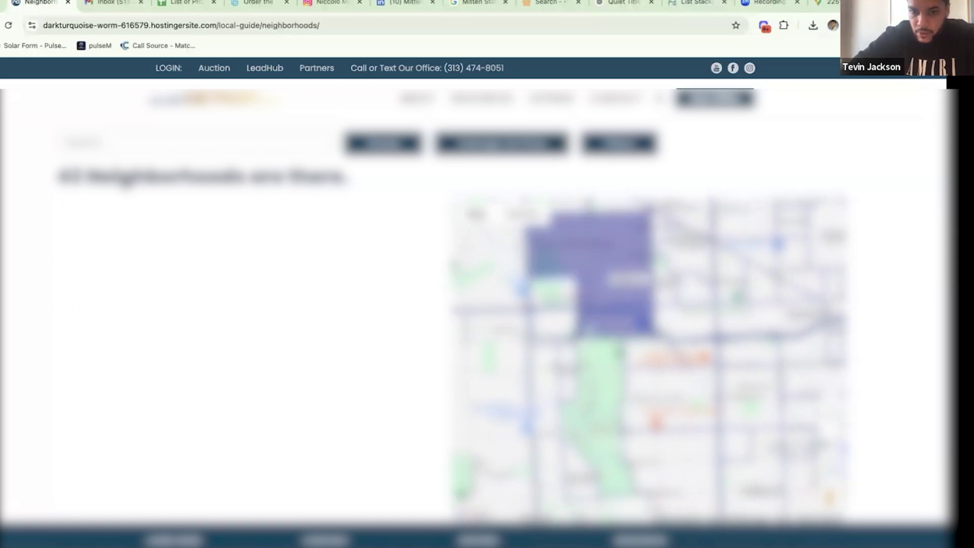
{"action": "left_click_drag", "start_coordinate": [606, 440], "coordinate": [602, 350]}
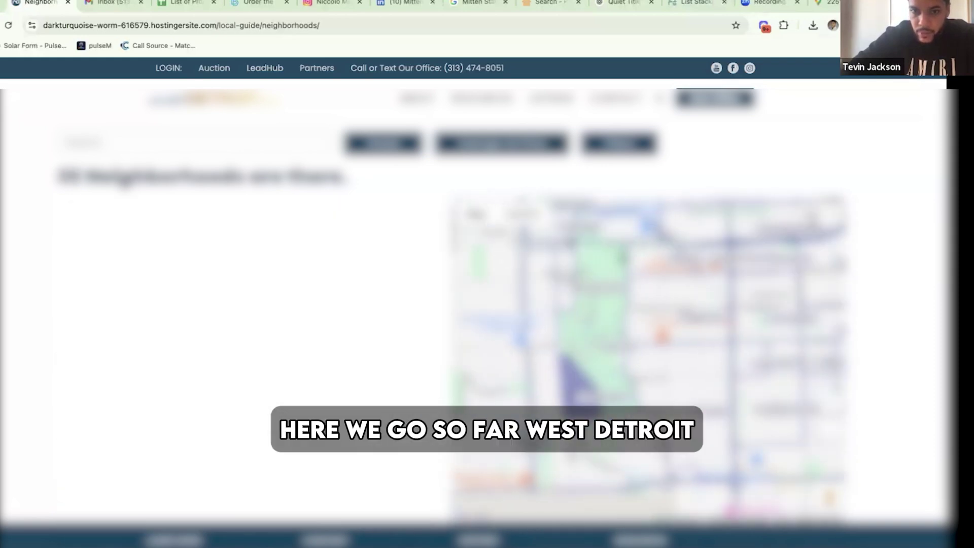
{"action": "scroll", "coordinate": [584, 362], "scroll_direction": "up", "scroll_amount": 3}
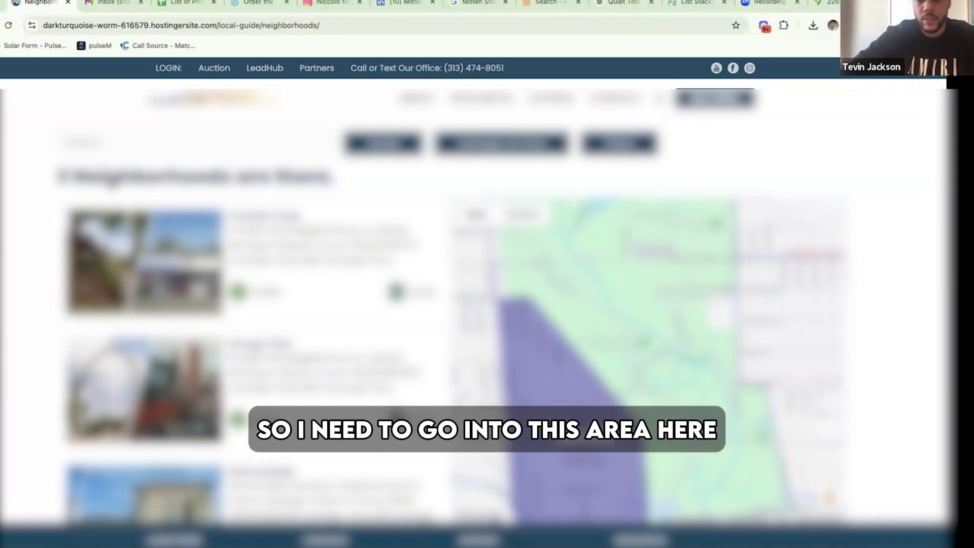
{"action": "left_click_drag", "start_coordinate": [674, 358], "coordinate": [669, 292]}
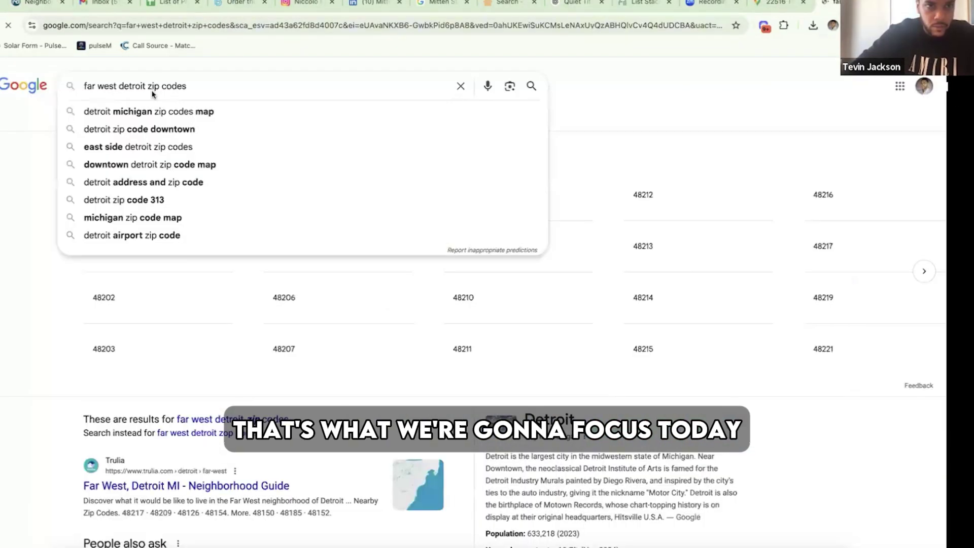
- Review the far west Detroit zip code results, then zoom the guide map out to Warrendale's 4 neighborhoods
{"action": "left_click", "coordinate": [165, 140]}
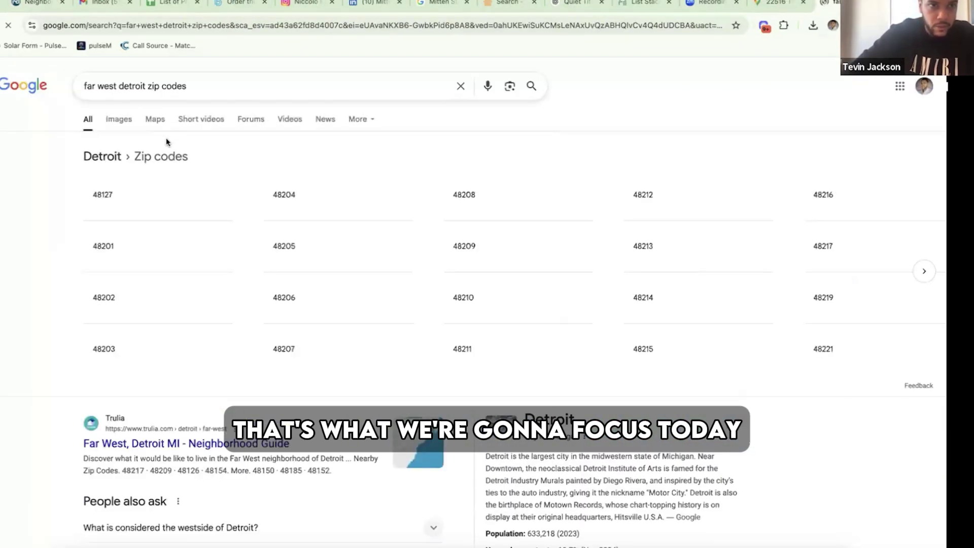
{"action": "scroll", "coordinate": [61, 303], "scroll_direction": "down", "scroll_amount": 5}
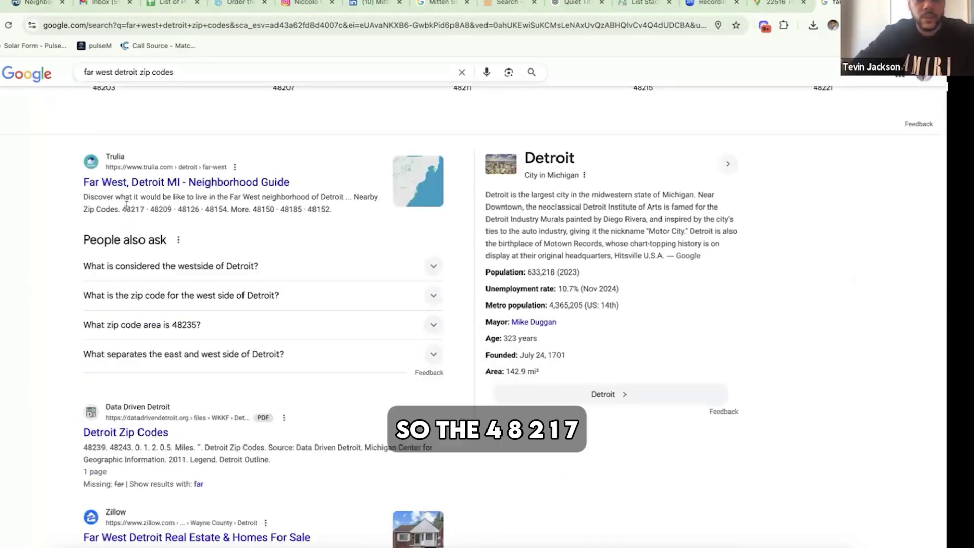
{"action": "left_click", "coordinate": [37, 7]}
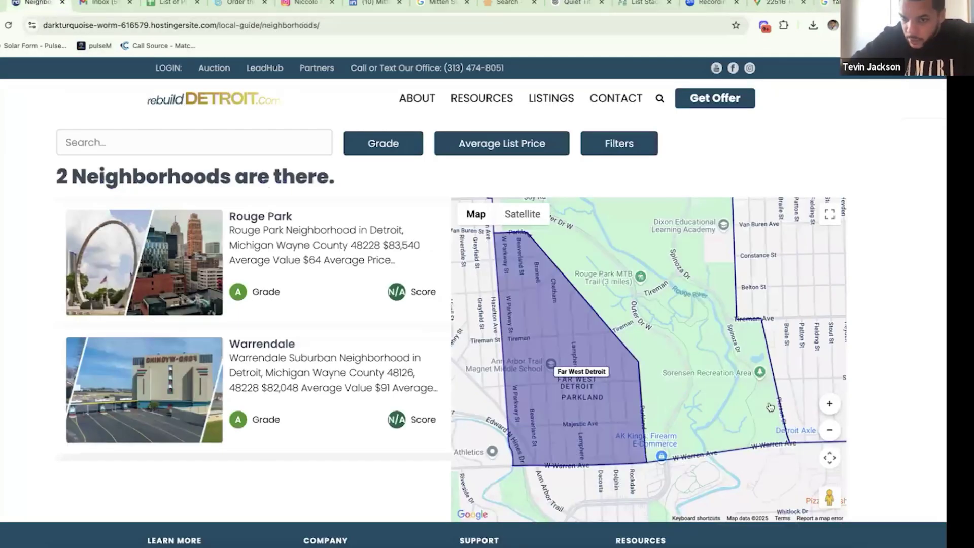
{"action": "scroll", "coordinate": [669, 401], "scroll_direction": "down", "scroll_amount": 2}
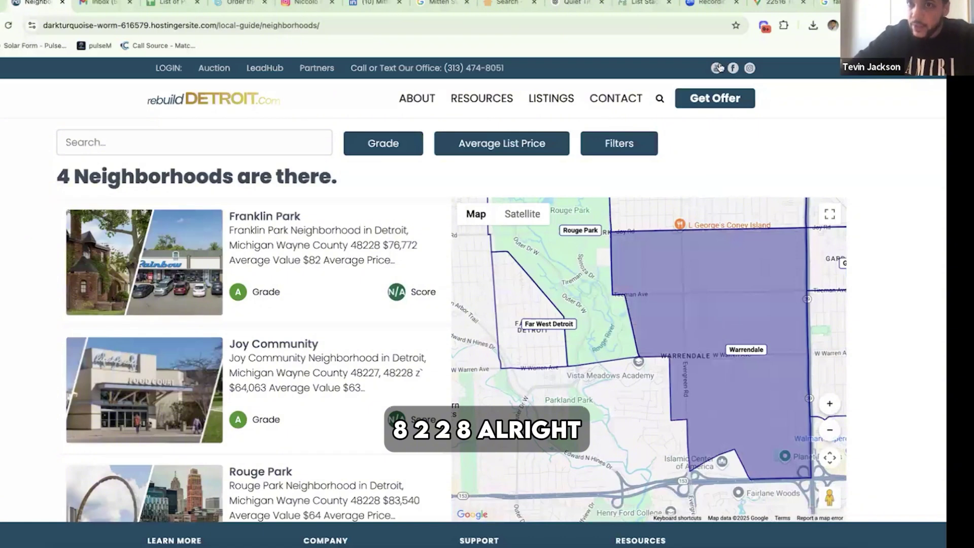
- Tick property zip codes 48217 and 48228 in the List Stacking zip code filter
{"action": "left_click", "coordinate": [645, 3]}
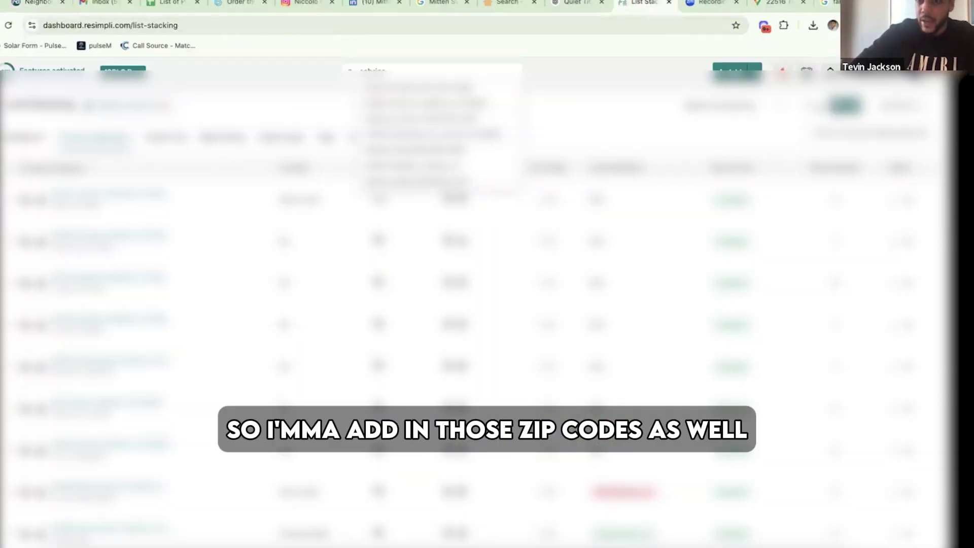
{"action": "left_click", "coordinate": [839, 110]}
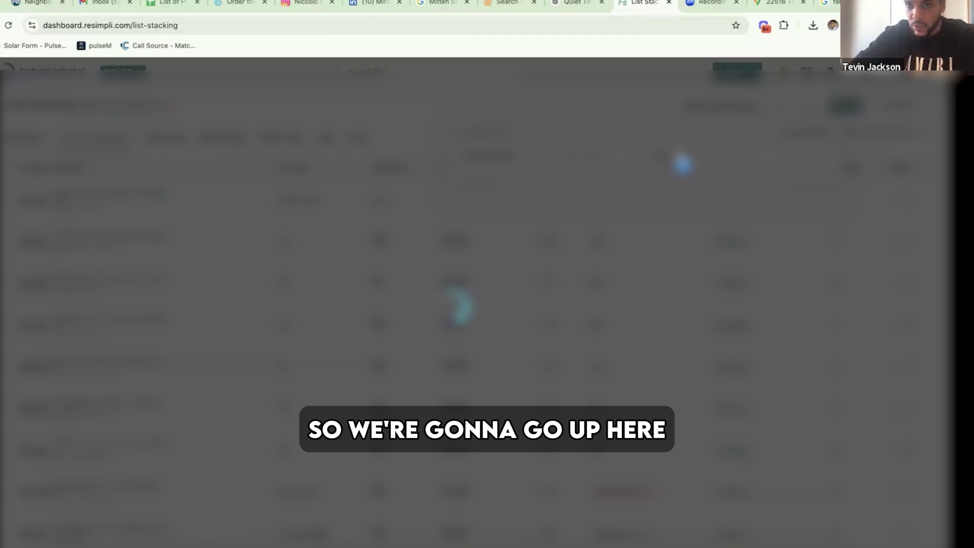
{"action": "left_click", "coordinate": [668, 159]}
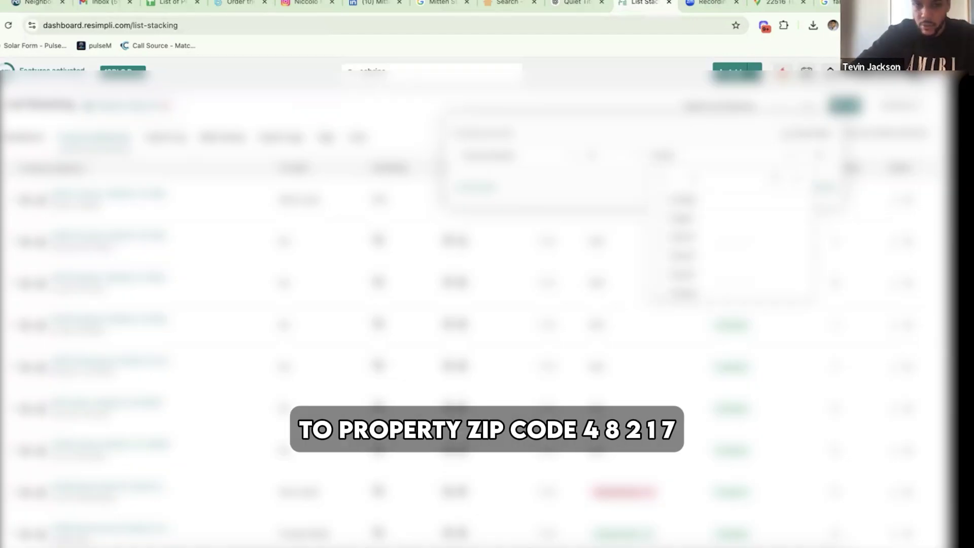
{"action": "type", "text": "48217"}
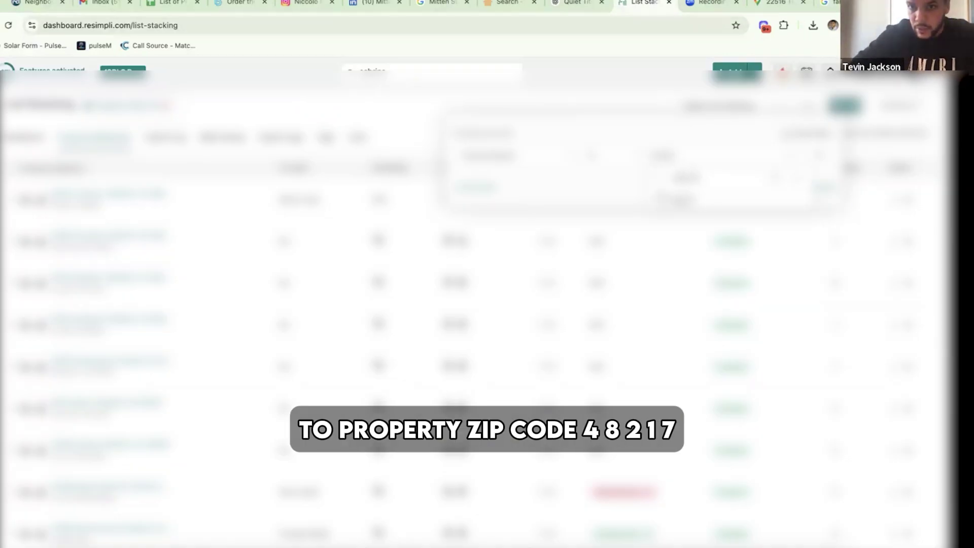
{"action": "left_click", "coordinate": [662, 199]}
{"action": "double_click", "coordinate": [685, 177]}
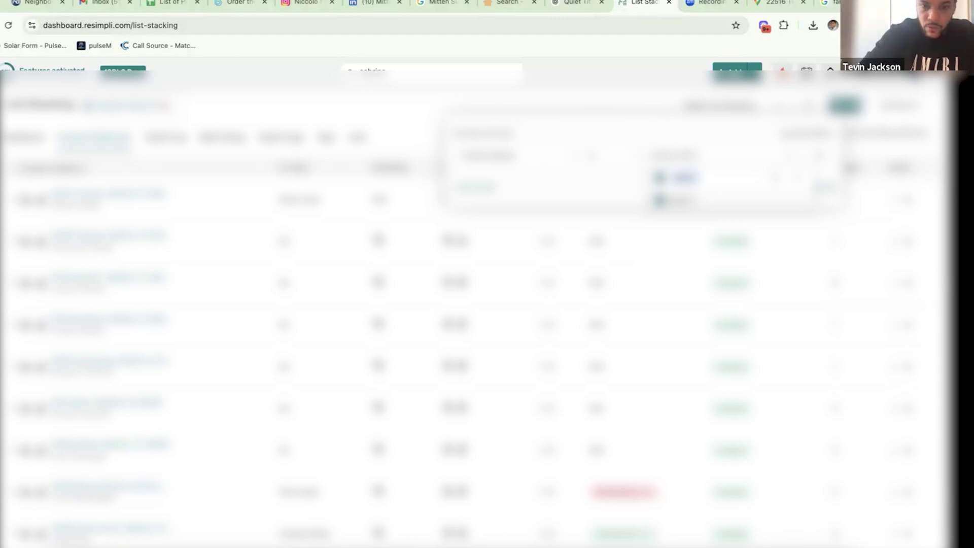
{"action": "type", "text": "48228"}
{"action": "left_click", "coordinate": [664, 201]}
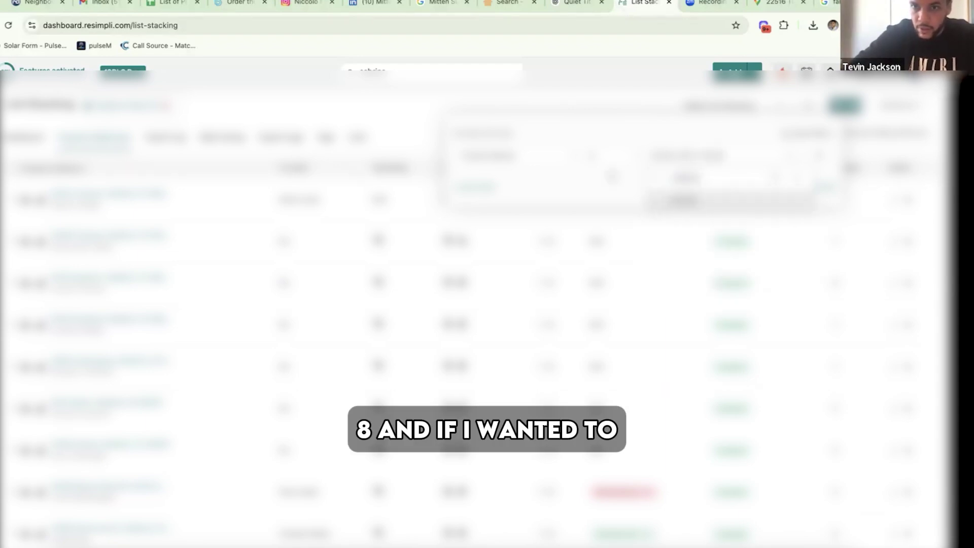
{"action": "left_click", "coordinate": [612, 176]}
{"action": "left_click", "coordinate": [31, 4]}
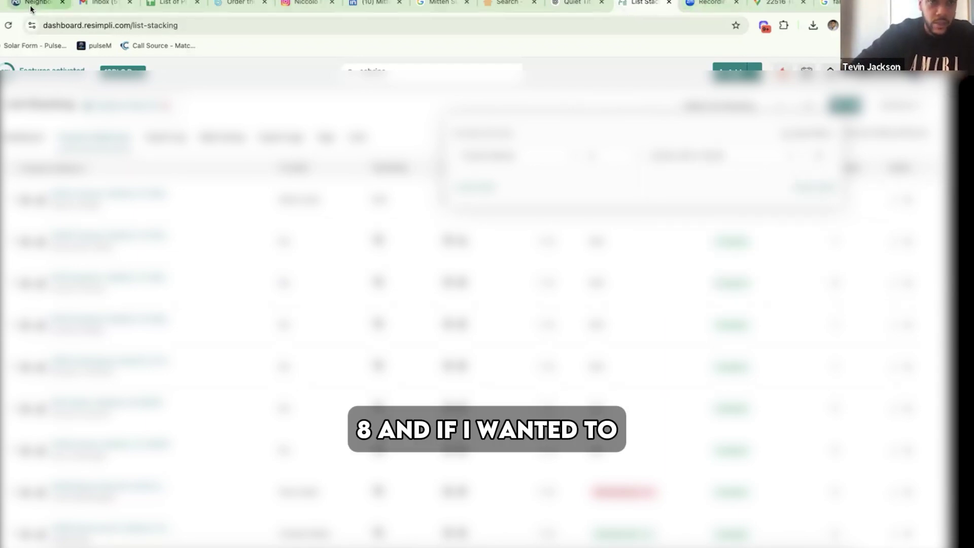
- Look up West Outer Drive's zip code (48239) from the rebuildDetroit map and its detail page
{"action": "scroll", "coordinate": [666, 414], "scroll_direction": "down", "scroll_amount": 1}
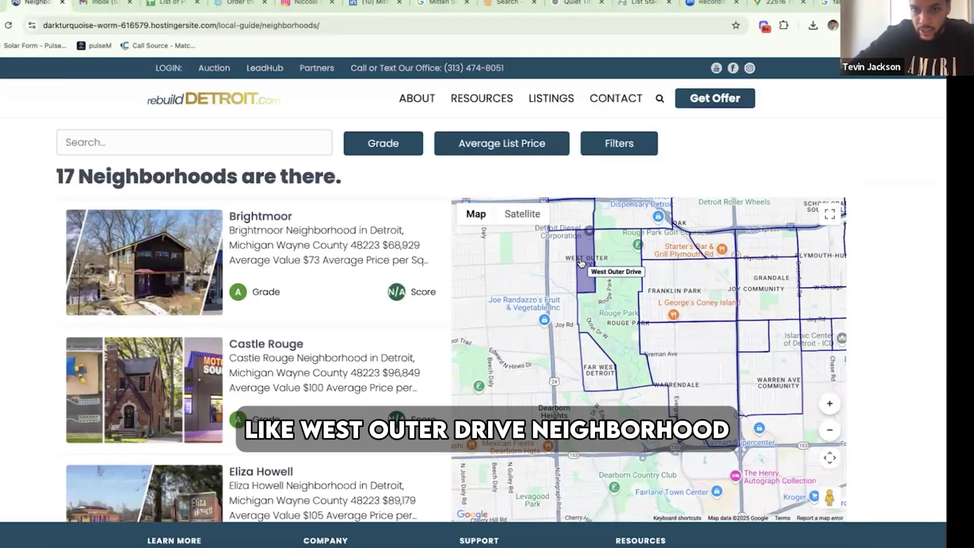
{"action": "left_click", "coordinate": [579, 262]}
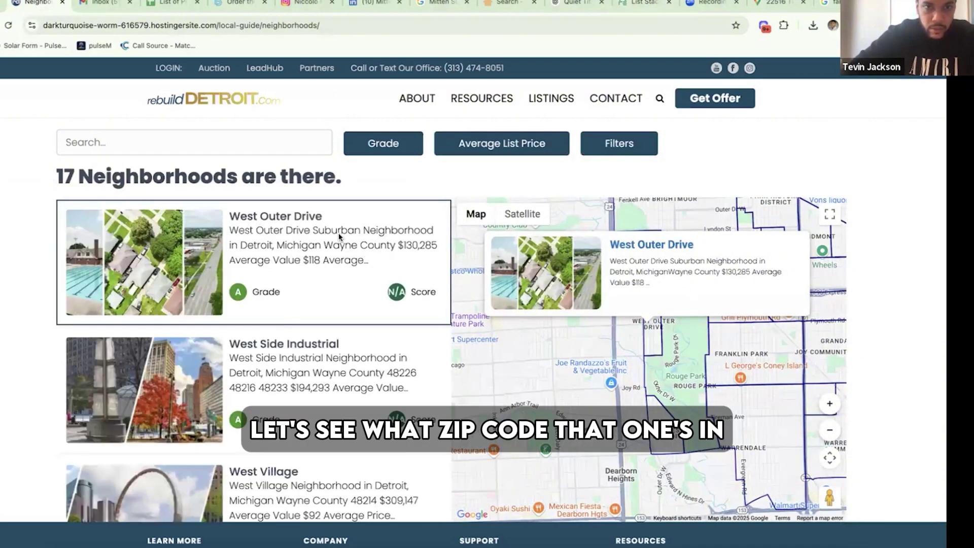
{"action": "left_click", "coordinate": [340, 238]}
{"action": "scroll", "coordinate": [390, 404], "scroll_direction": "down", "scroll_amount": 4}
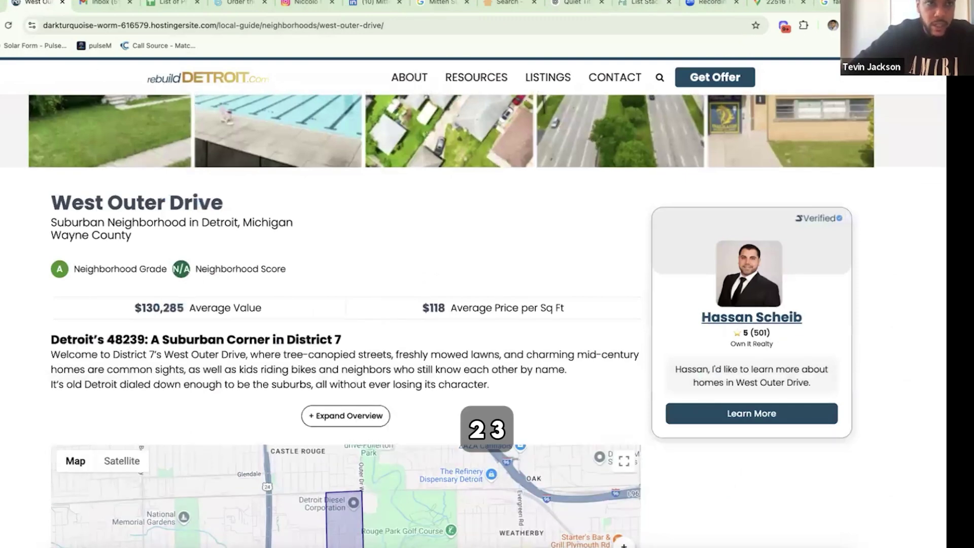
{"action": "key", "text": "alt+Left"}
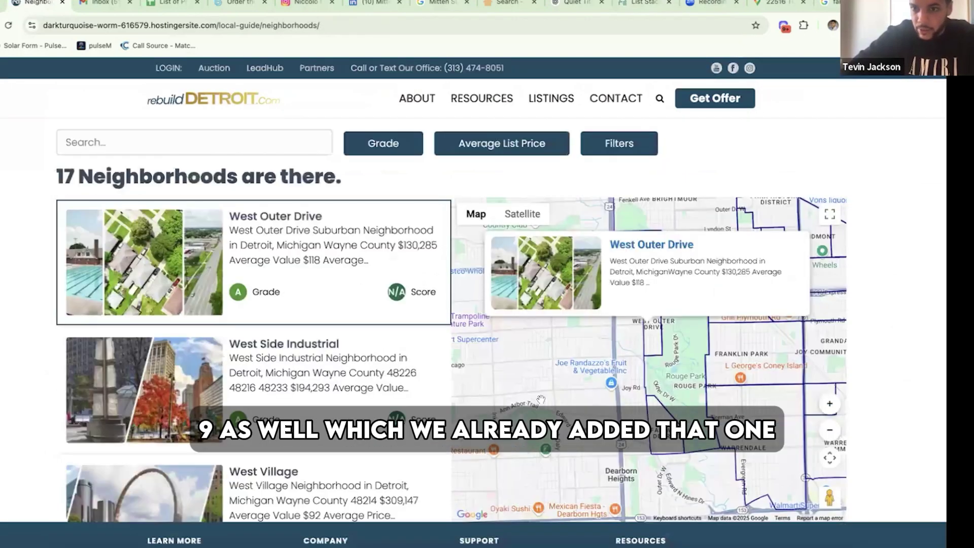
- Look up Franklin Park's zip code (48228), then return to REsimpli List Stacking
{"action": "left_click", "coordinate": [665, 368]}
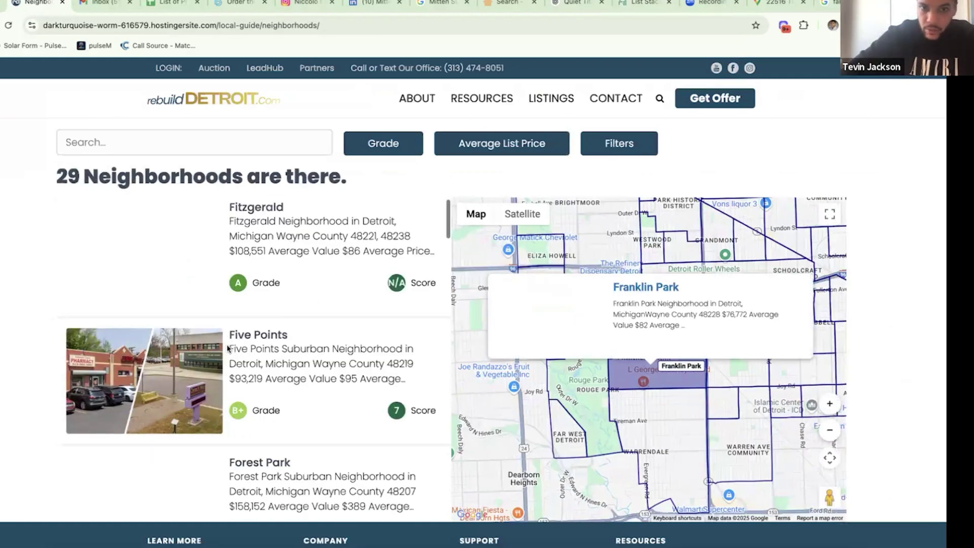
{"action": "left_click", "coordinate": [227, 348]}
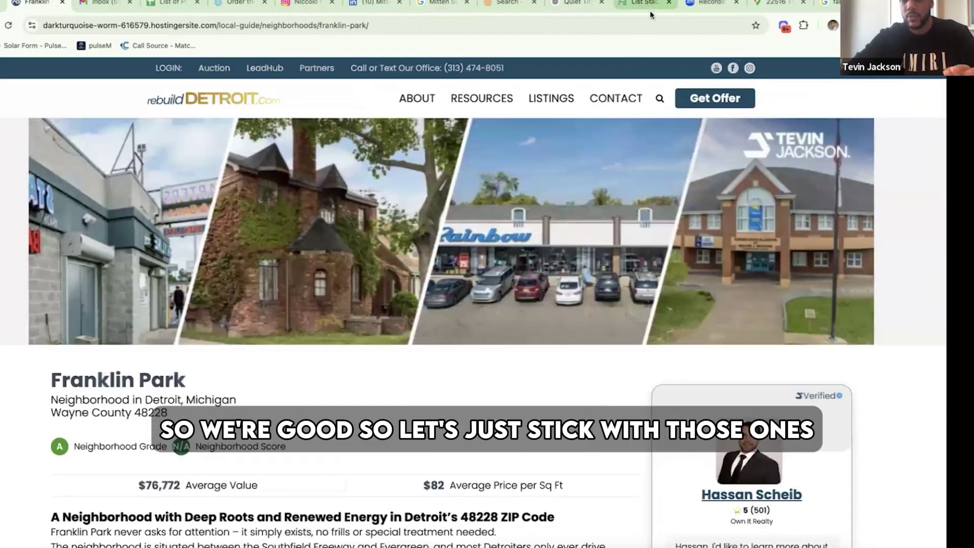
{"action": "left_click", "coordinate": [650, 6]}
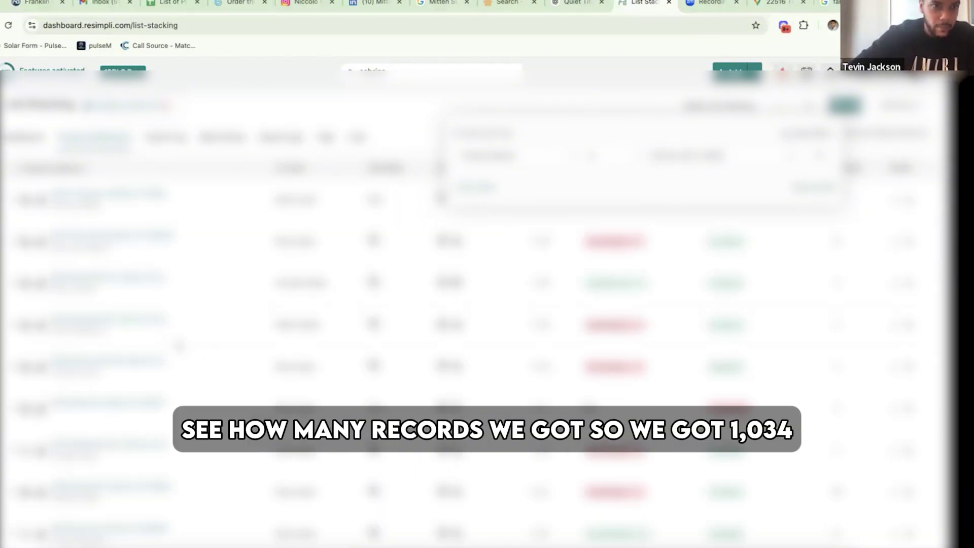
- Check the zip-filtered results, then add a Property Last Status filter
{"action": "left_click", "coordinate": [206, 351]}
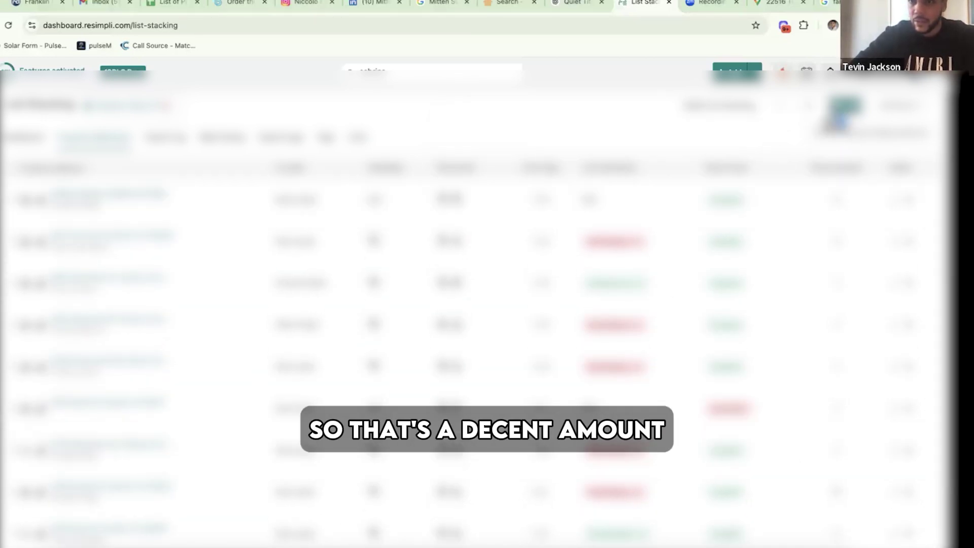
{"action": "left_click", "coordinate": [837, 112]}
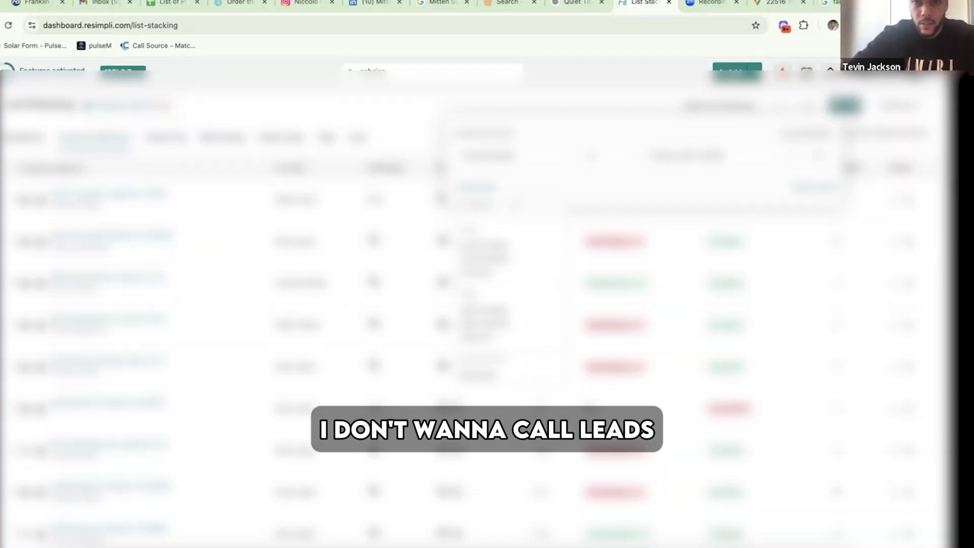
{"action": "mouse_move", "coordinate": [501, 204]}
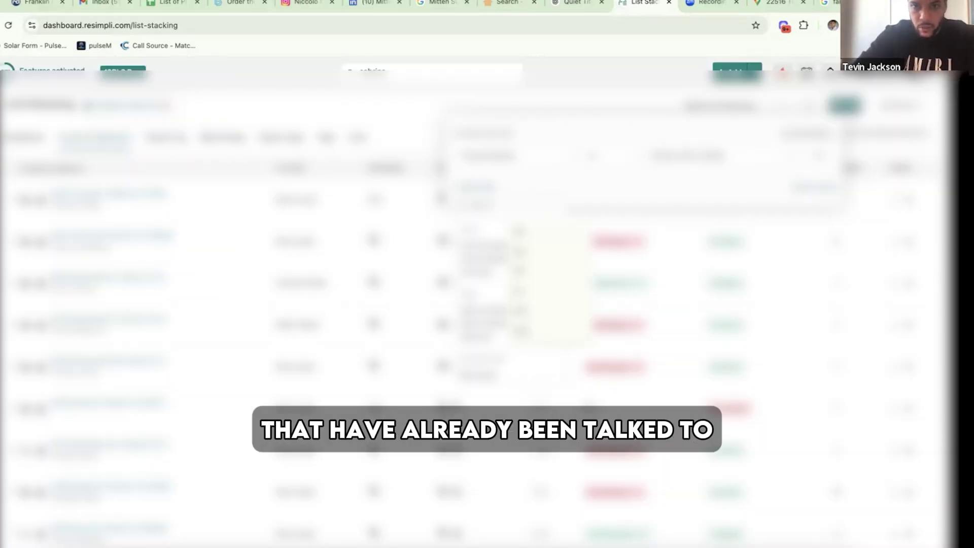
{"action": "type", "text": "last"}
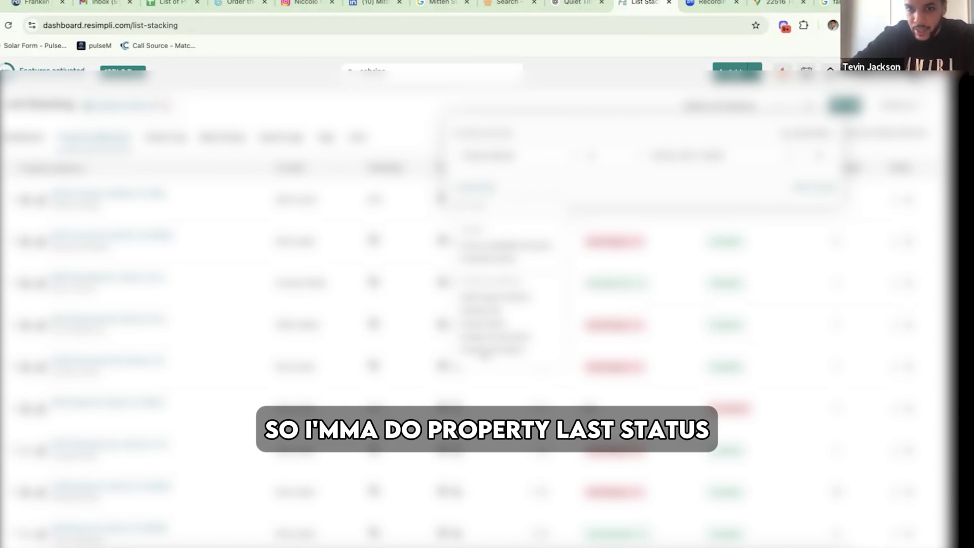
{"action": "left_click", "coordinate": [490, 349]}
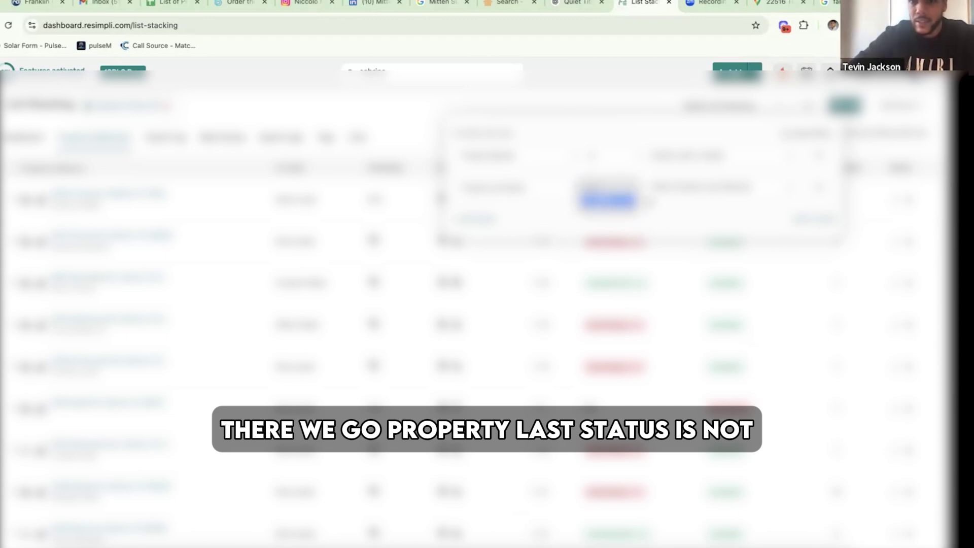
- Set Property Last Status to 'is not' the previously contacted dispositions
{"action": "left_click", "coordinate": [597, 202]}
{"action": "left_click", "coordinate": [650, 211]}
{"action": "left_click", "coordinate": [656, 210]}
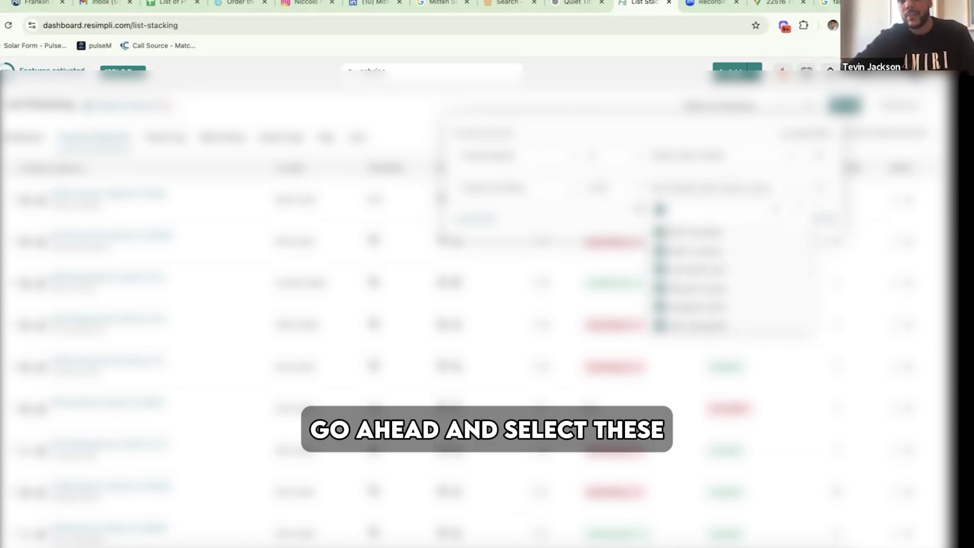
{"action": "left_click", "coordinate": [654, 201]}
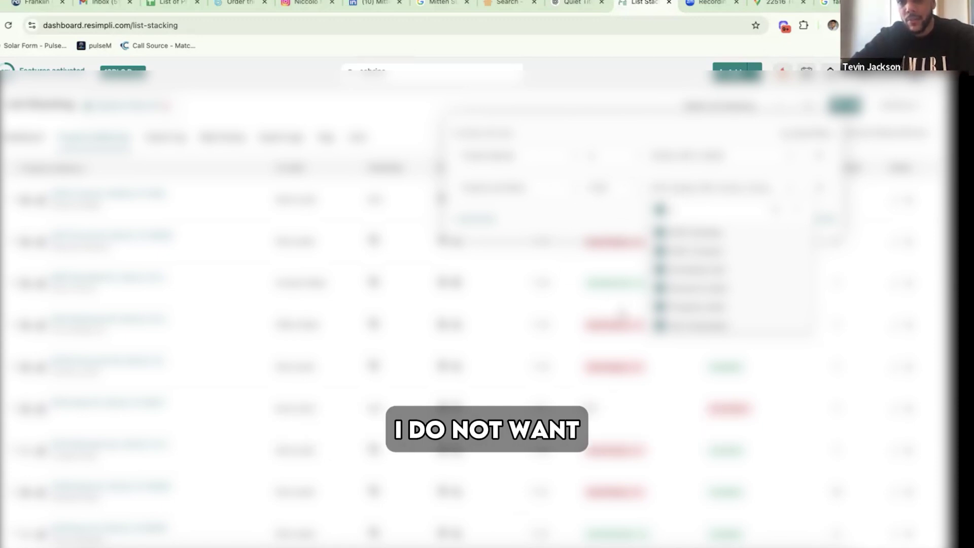
{"action": "scroll", "coordinate": [695, 274], "scroll_direction": "down", "scroll_amount": 5}
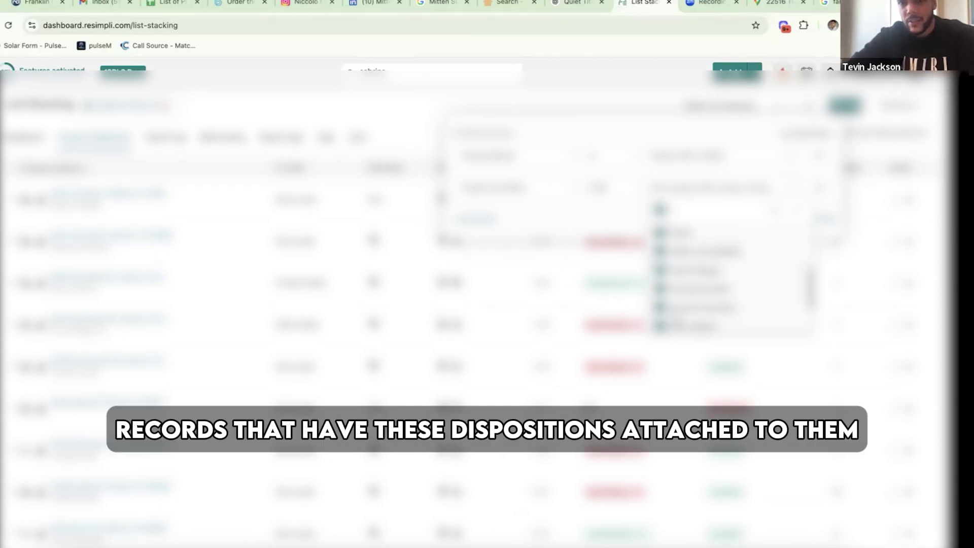
{"action": "scroll", "coordinate": [695, 274], "scroll_direction": "up", "scroll_amount": 5}
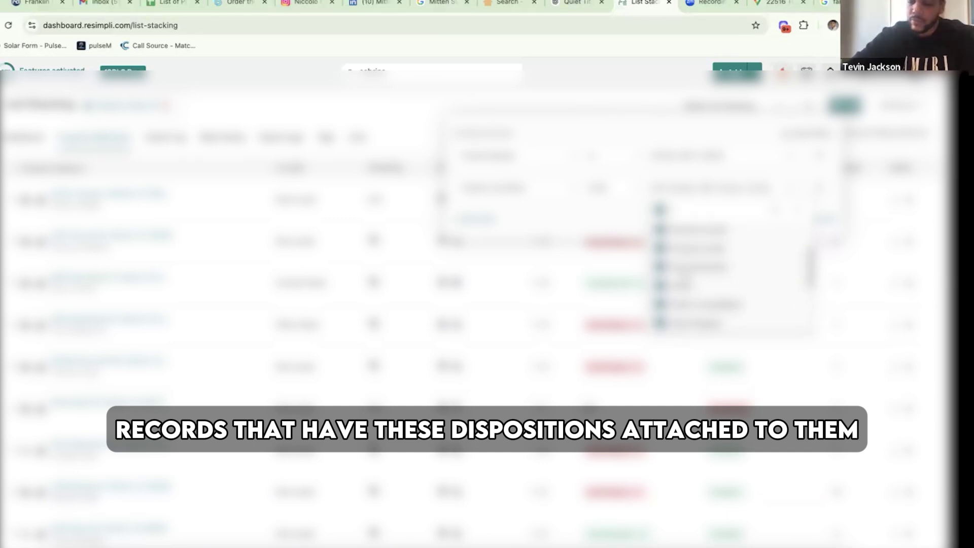
{"action": "scroll", "coordinate": [686, 276], "scroll_direction": "up", "scroll_amount": 1}
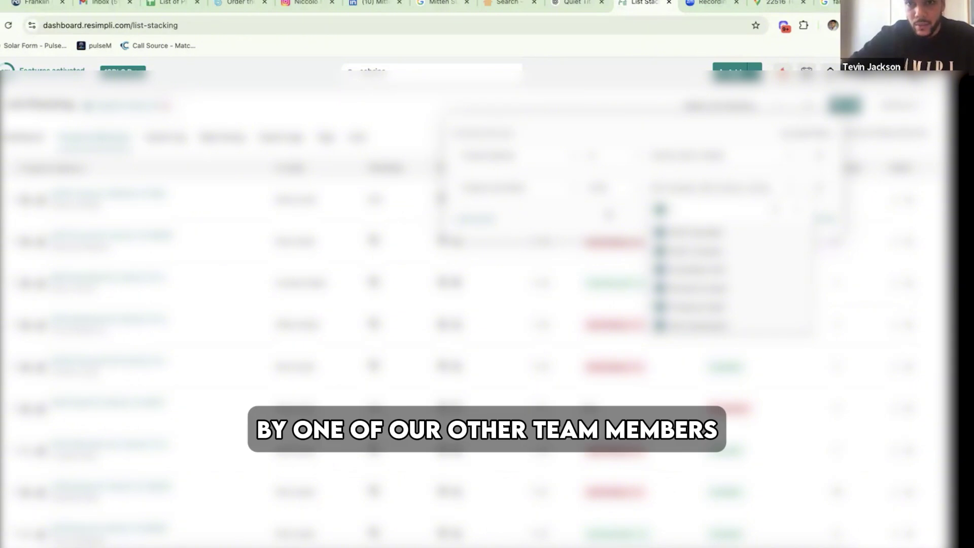
{"action": "left_click", "coordinate": [609, 214]}
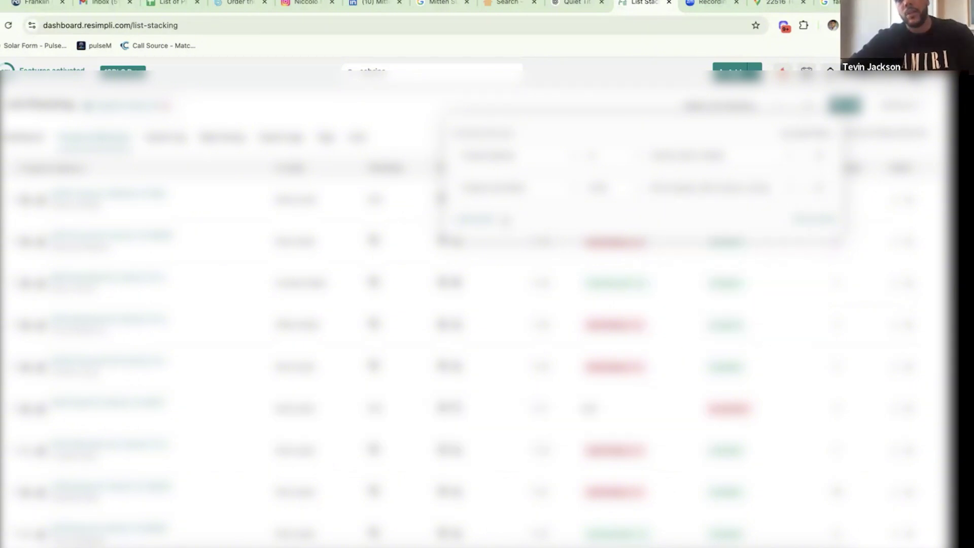
{"action": "left_click", "coordinate": [484, 222]}
- Add a Record Type filter that keeps complete records only
{"action": "type", "text": "comp"}
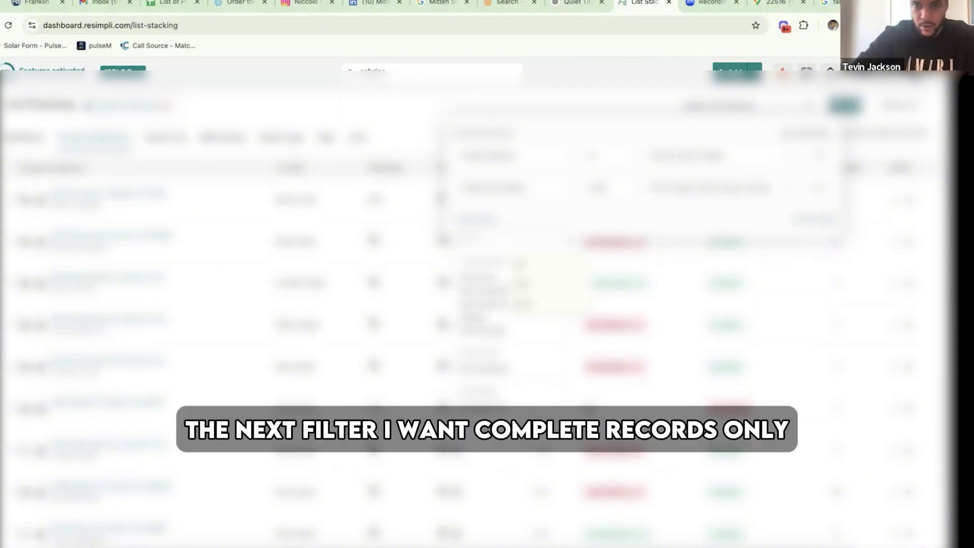
{"action": "left_click", "coordinate": [480, 278]}
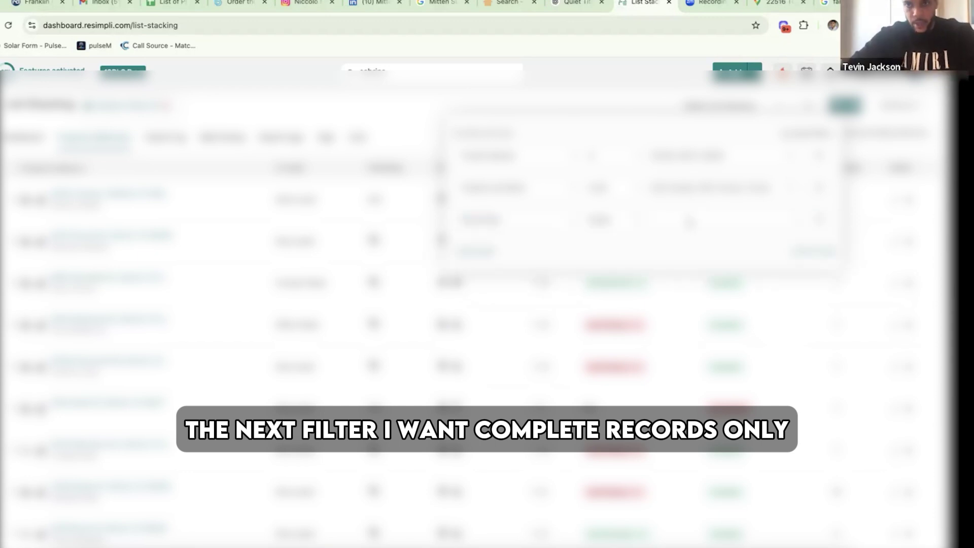
{"action": "left_click", "coordinate": [689, 222]}
{"action": "left_click", "coordinate": [687, 222]}
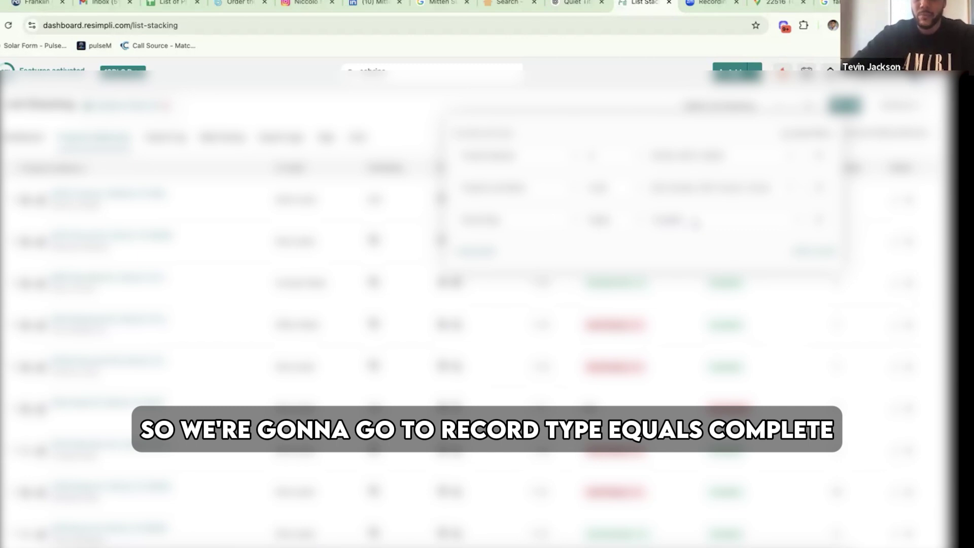
- Add a Phone Type filter set to Mobile
{"action": "left_click", "coordinate": [479, 254]}
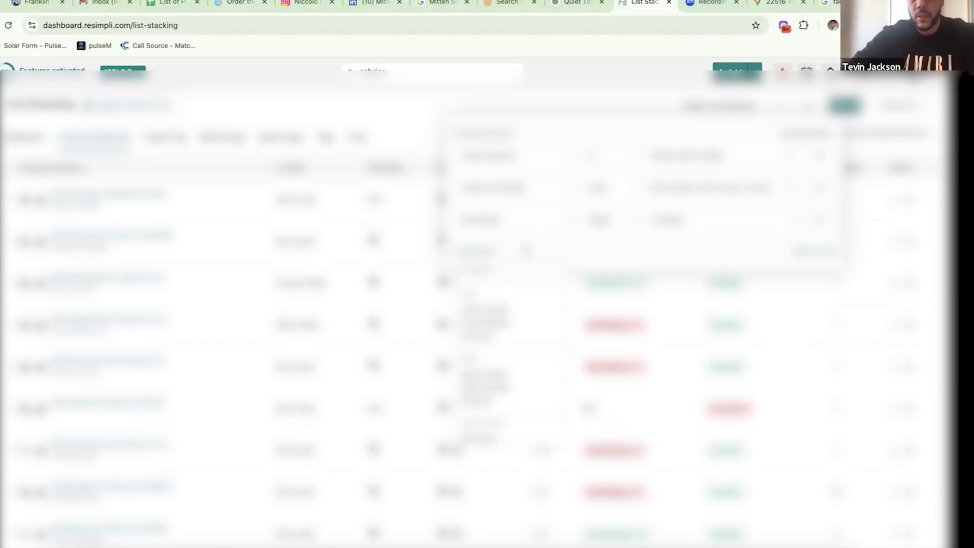
{"action": "type", "text": "phone"}
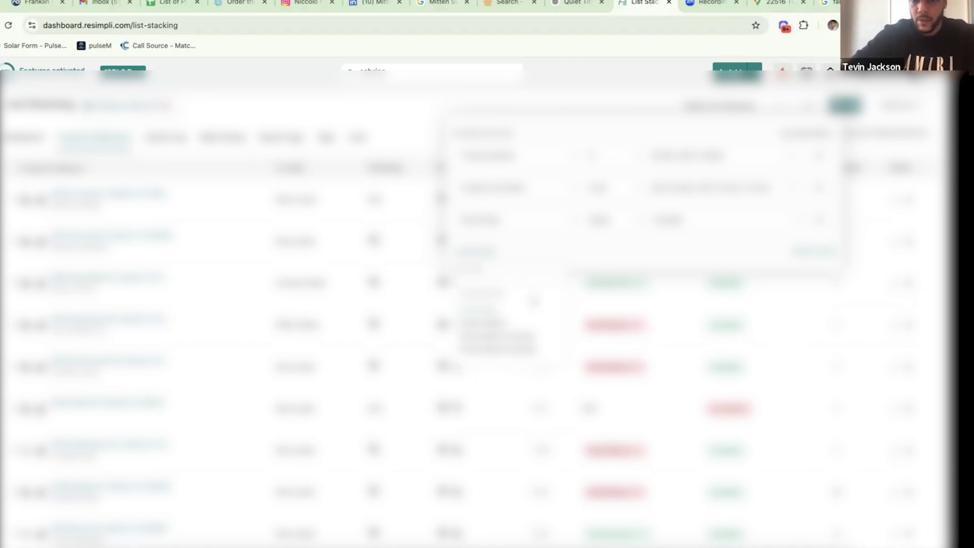
{"action": "left_click", "coordinate": [482, 310]}
{"action": "left_click", "coordinate": [684, 256]}
{"action": "left_click", "coordinate": [682, 298]}
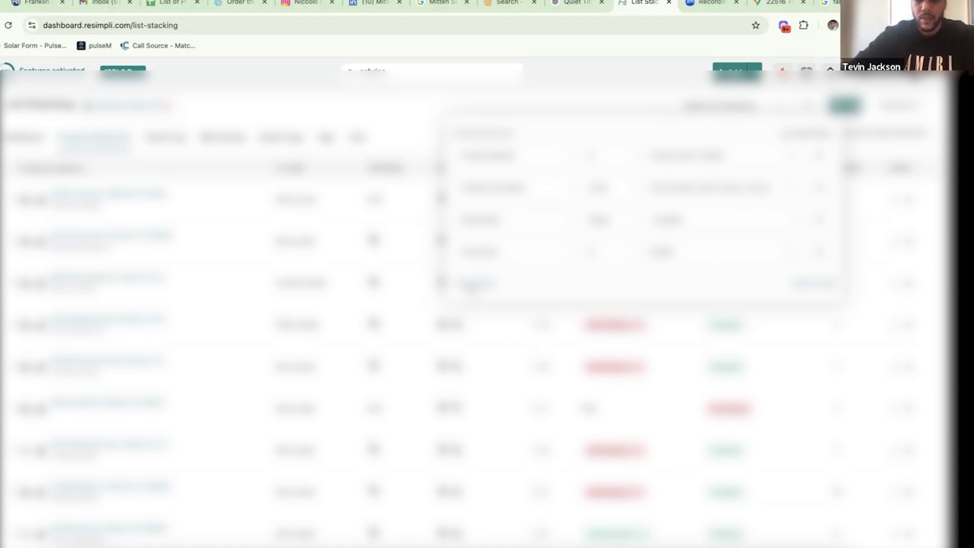
- Add an In Leads filter
{"action": "left_click", "coordinate": [474, 285]}
{"action": "type", "text": "in"}
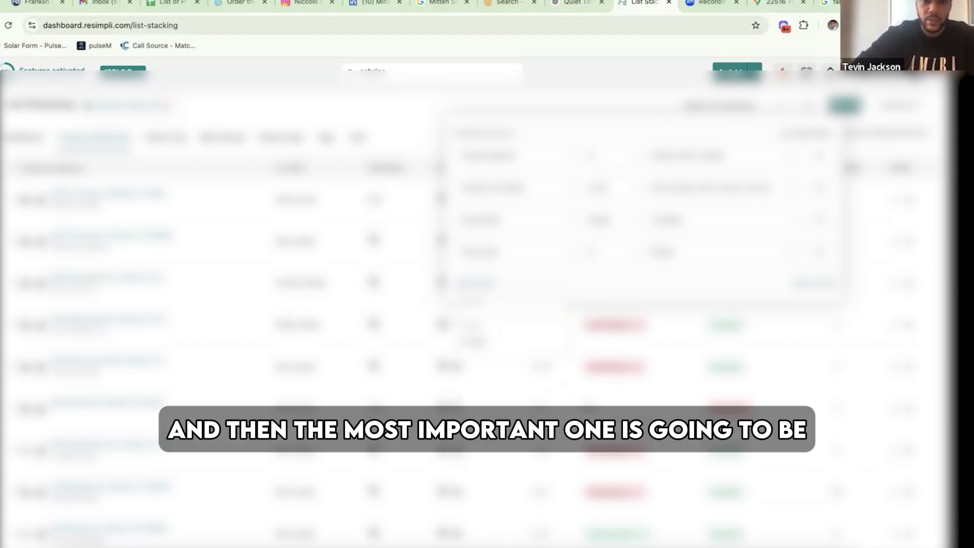
{"action": "left_click", "coordinate": [466, 341]}
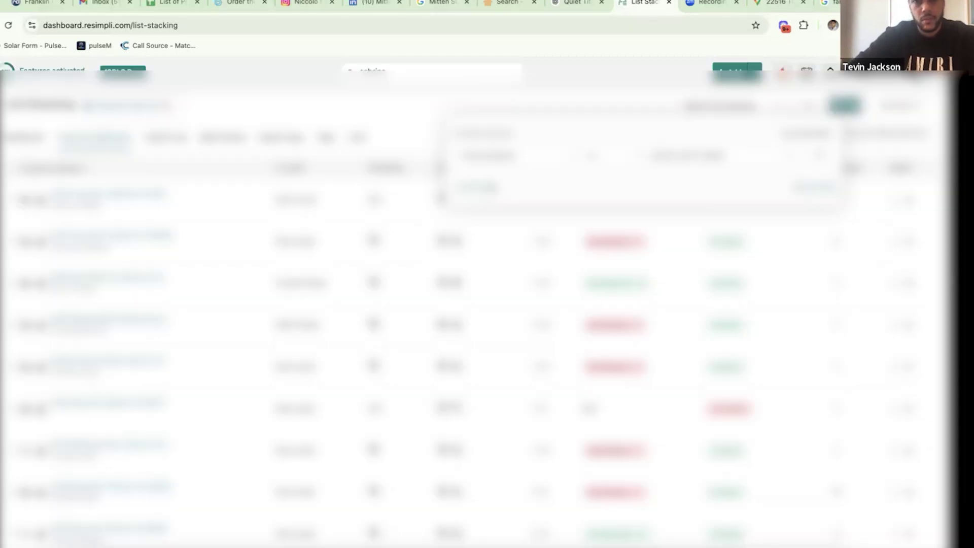
- Re-add a Property Status filter with every status value selected
{"action": "left_click", "coordinate": [490, 188]}
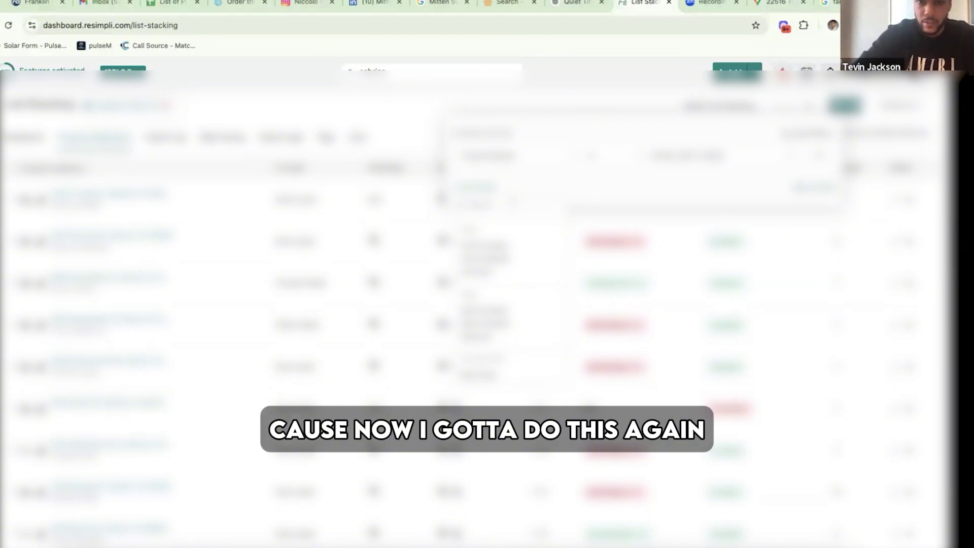
{"action": "type", "text": "prop"}
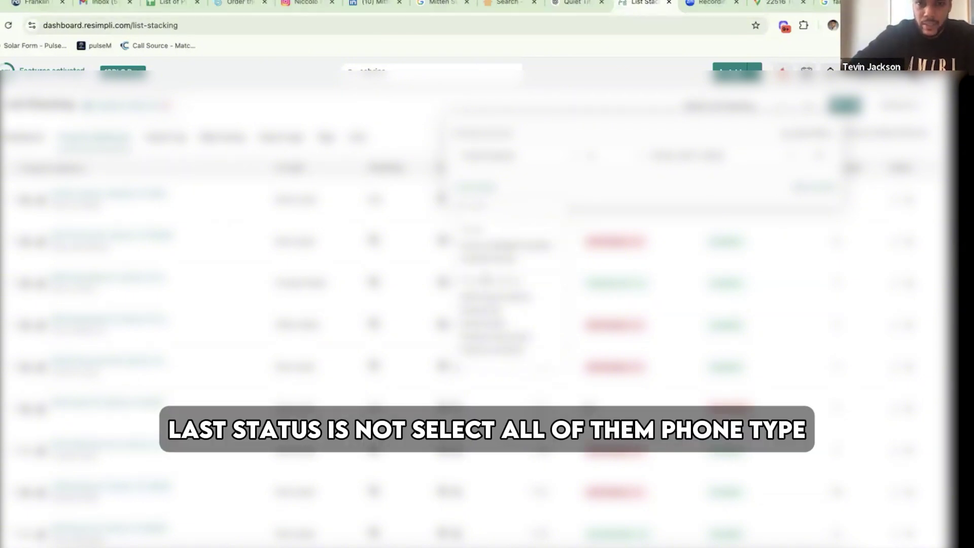
{"action": "left_click", "coordinate": [507, 325]}
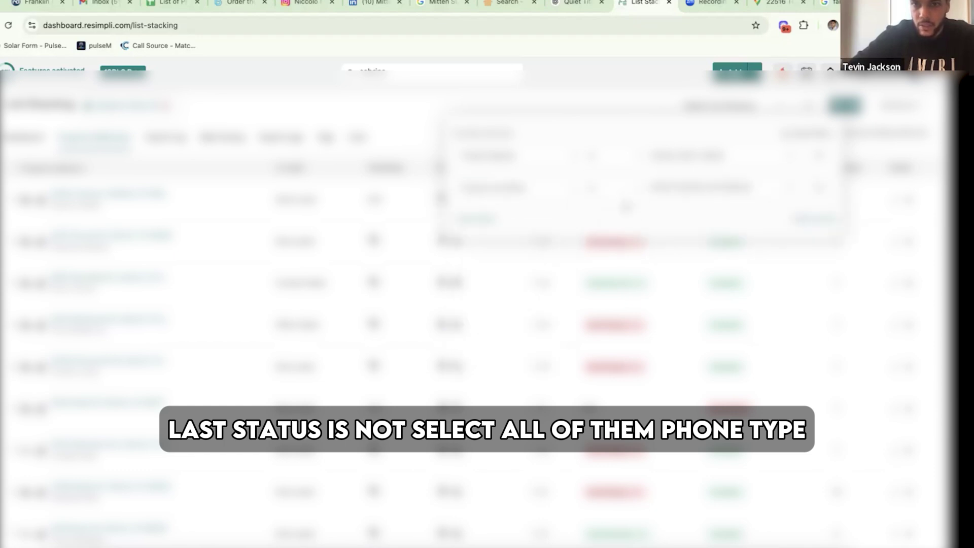
{"action": "left_click", "coordinate": [666, 190]}
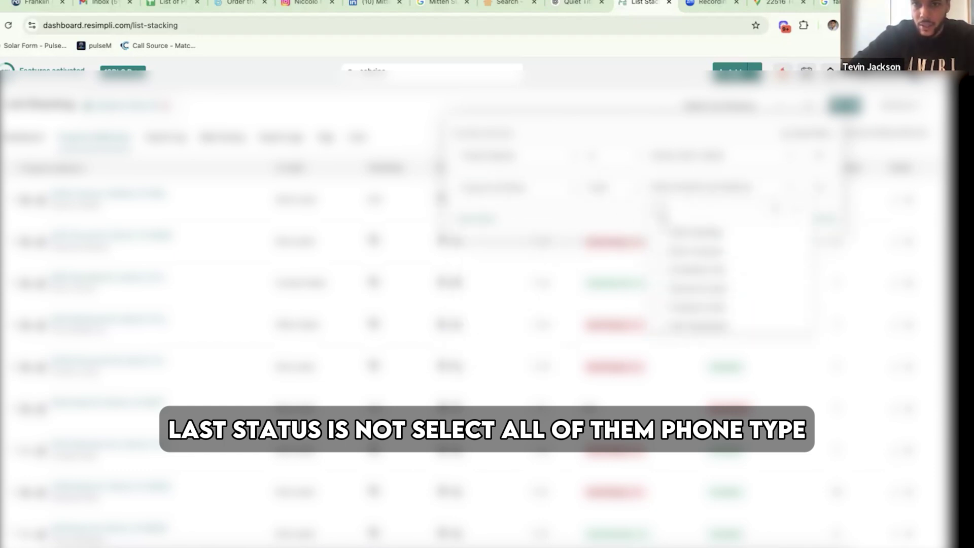
{"action": "left_click", "coordinate": [661, 210]}
{"action": "left_click", "coordinate": [478, 221]}
- Re-add the Phone Type filter set to Mobile
{"action": "left_click", "coordinate": [478, 221]}
{"action": "type", "text": "pho"}
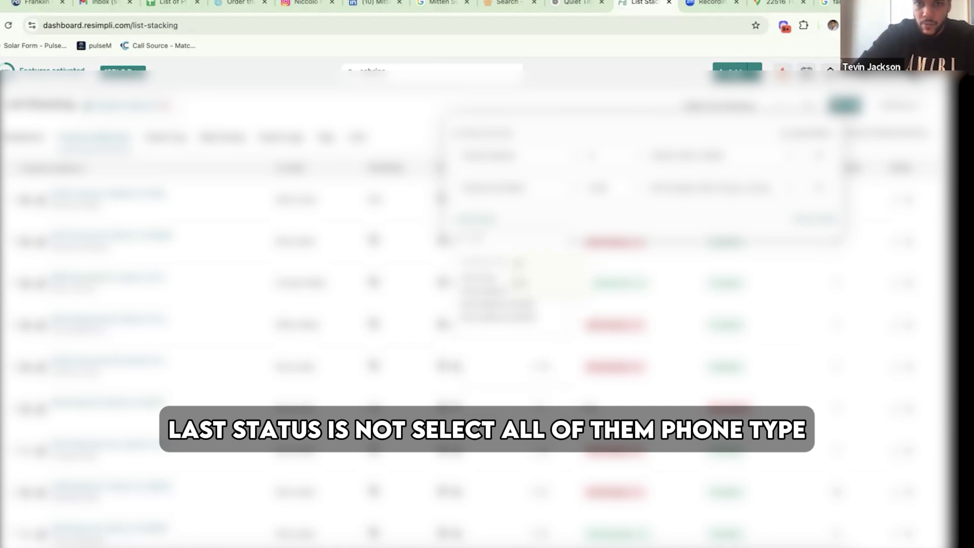
{"action": "left_click", "coordinate": [478, 280]}
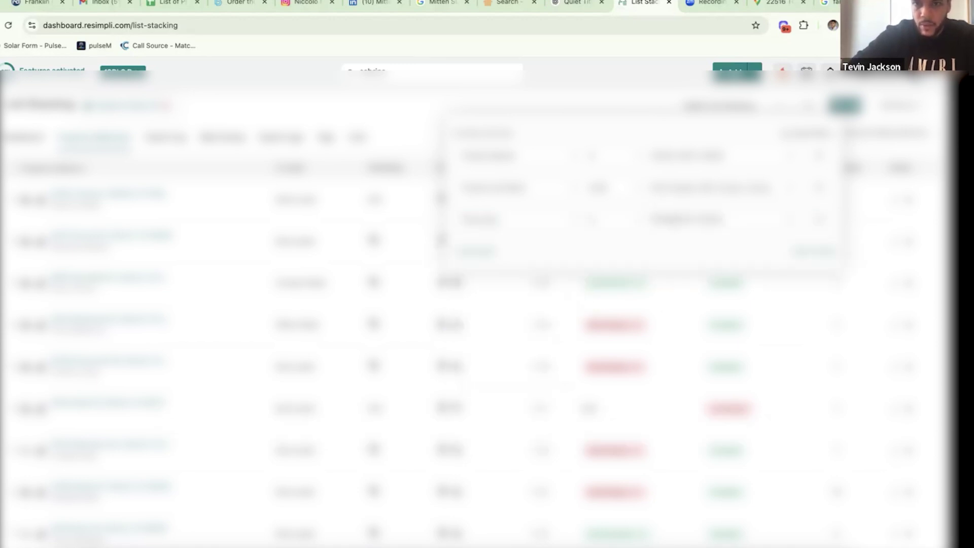
{"action": "left_click", "coordinate": [666, 221]}
{"action": "left_click", "coordinate": [660, 265]}
{"action": "left_click", "coordinate": [484, 253]}
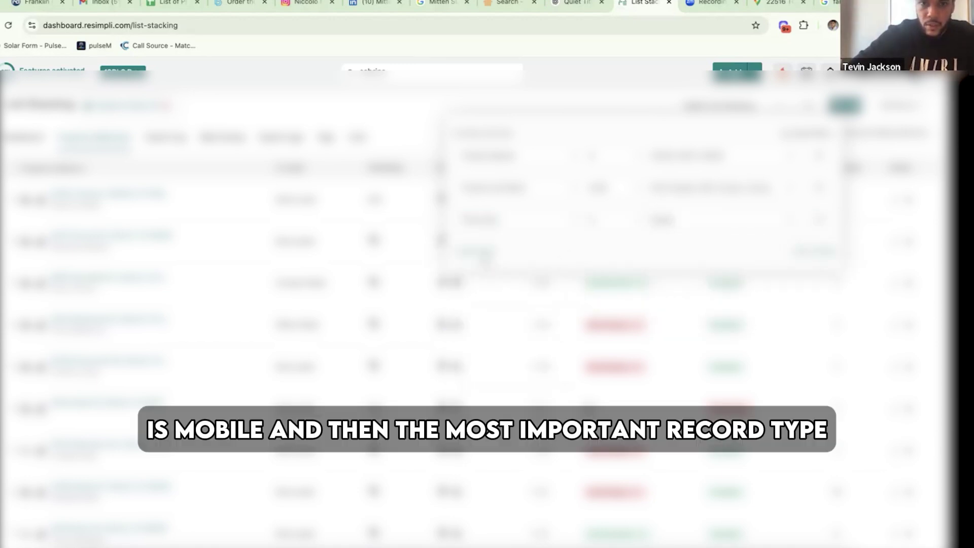
- Re-add the Record Type and In Leads filters
{"action": "left_click", "coordinate": [482, 254]}
{"action": "type", "text": "re"}
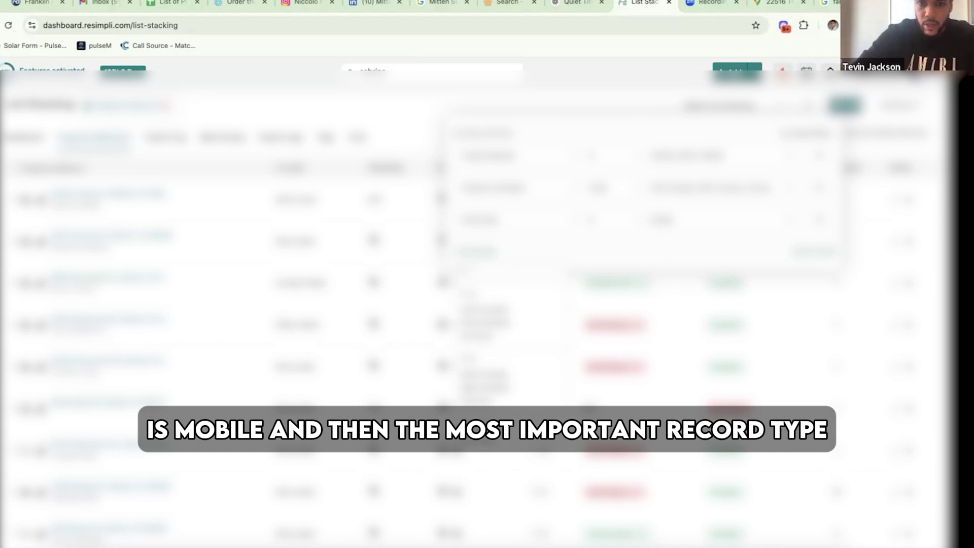
{"action": "type", "text": "cord"}
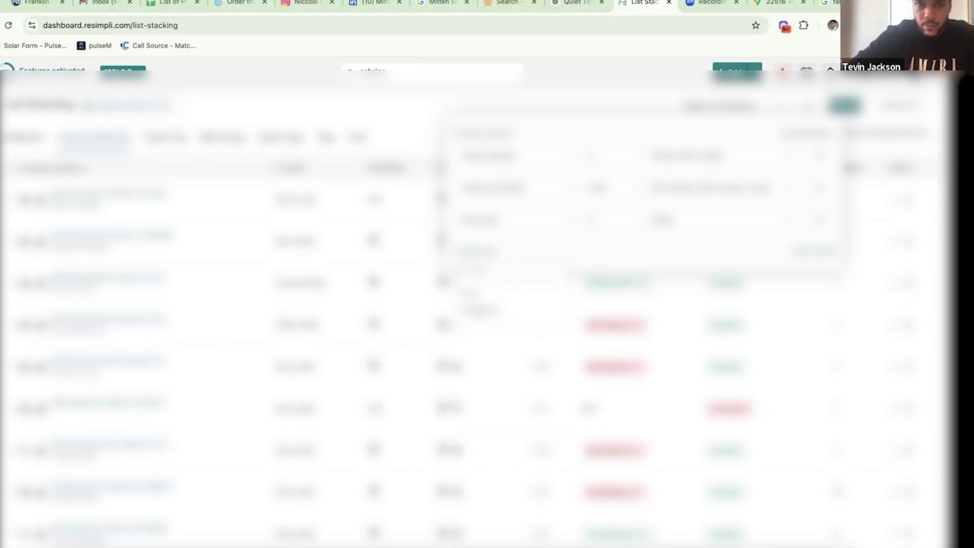
{"action": "left_click", "coordinate": [479, 304]}
{"action": "left_click", "coordinate": [485, 284]}
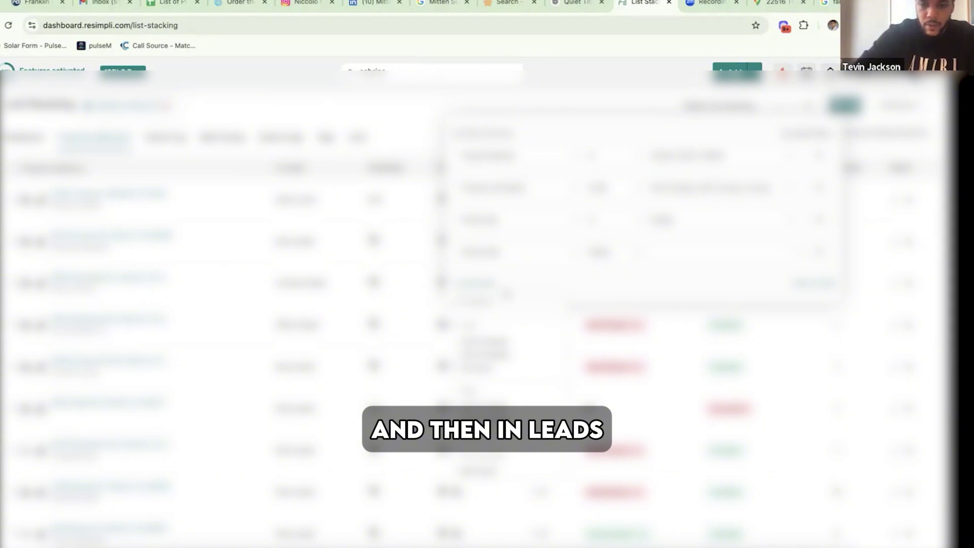
{"action": "type", "text": "in leads"}
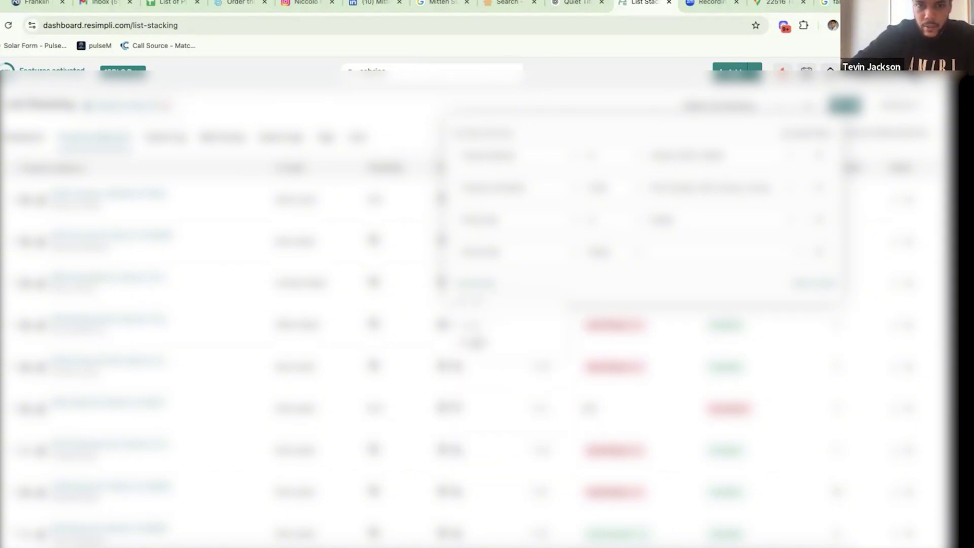
{"action": "left_click", "coordinate": [478, 343]}
- Choose the Record Type value, set In Leads to No, and apply the filters
{"action": "left_click", "coordinate": [689, 252]}
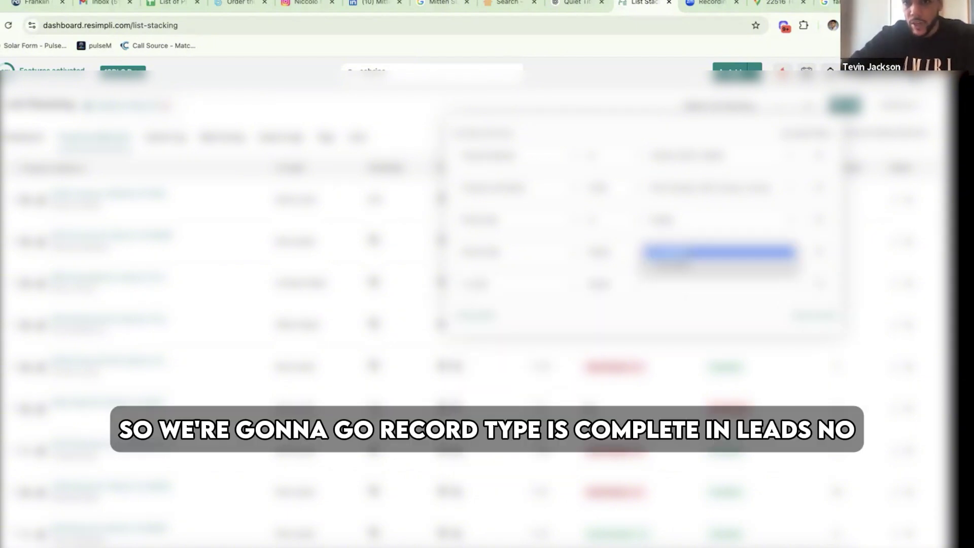
{"action": "left_click", "coordinate": [689, 254]}
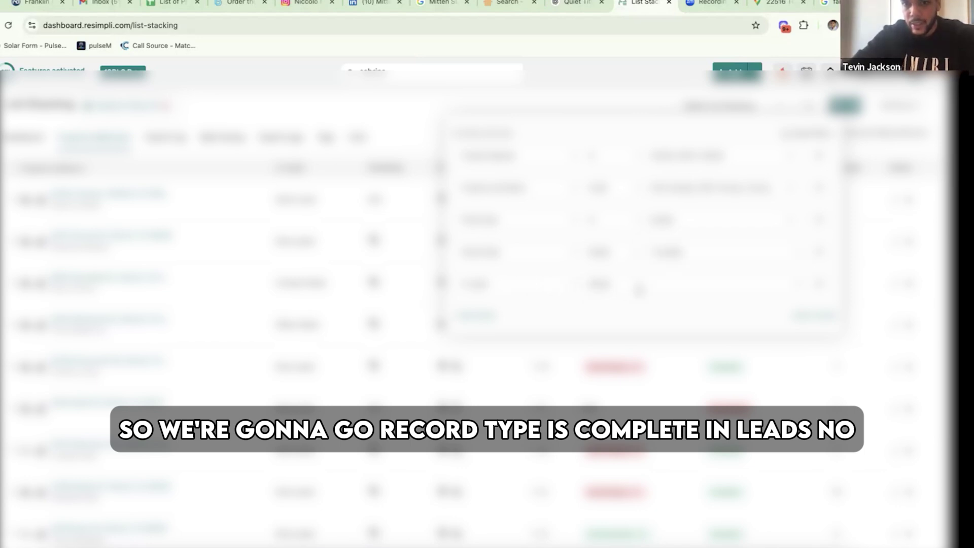
{"action": "left_click", "coordinate": [679, 285]}
{"action": "left_click", "coordinate": [684, 305]}
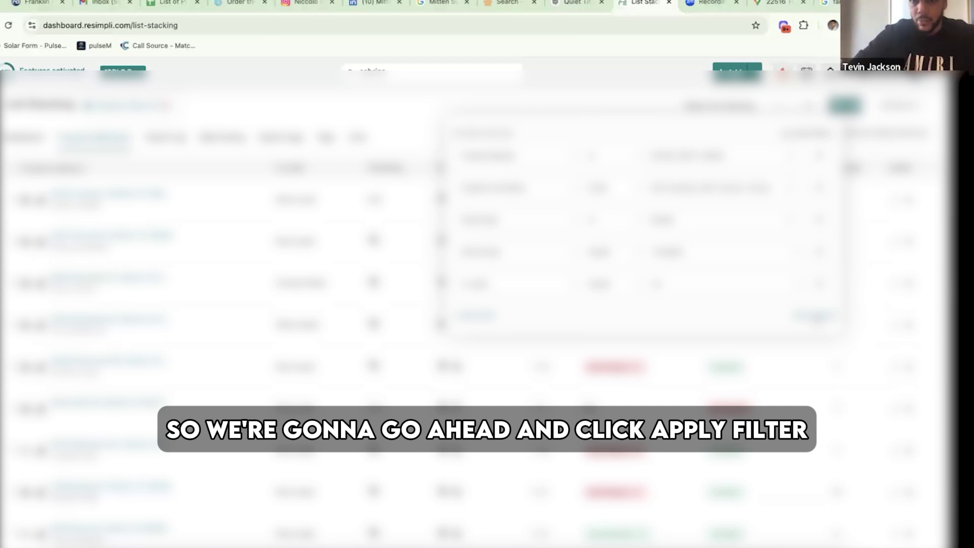
{"action": "left_click", "coordinate": [814, 316]}
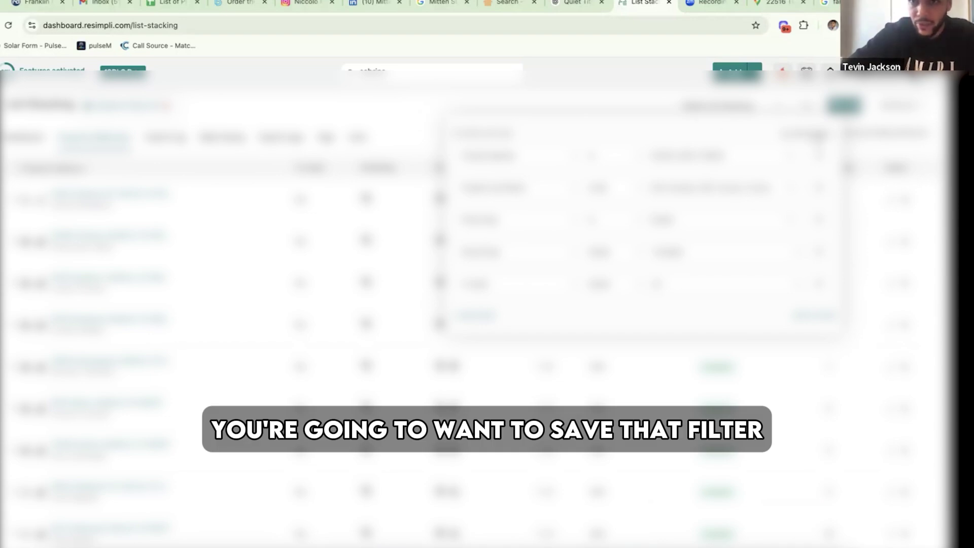
- Close the filter panel and scroll through the filtered List Stacking records
{"action": "left_click", "coordinate": [412, 119]}
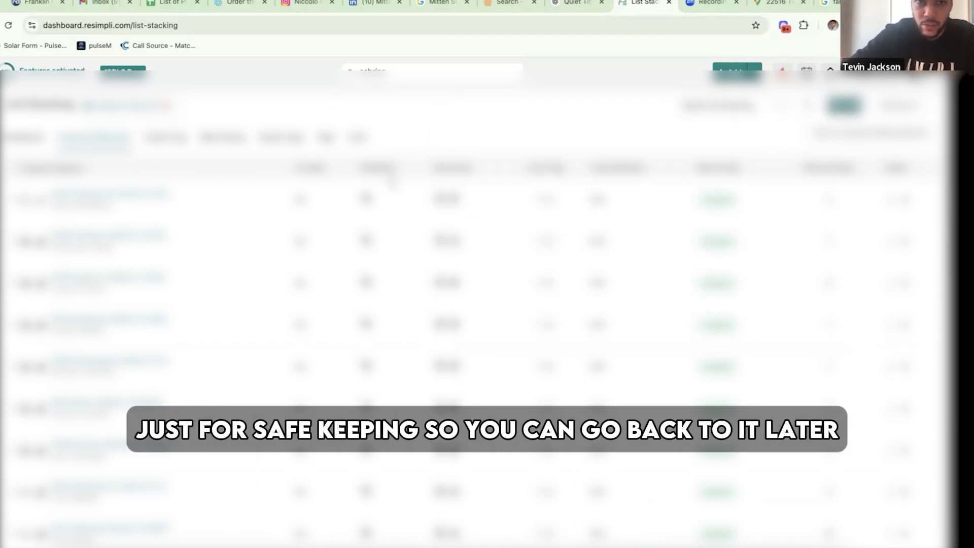
{"action": "scroll", "coordinate": [364, 303], "scroll_direction": "down", "scroll_amount": 1}
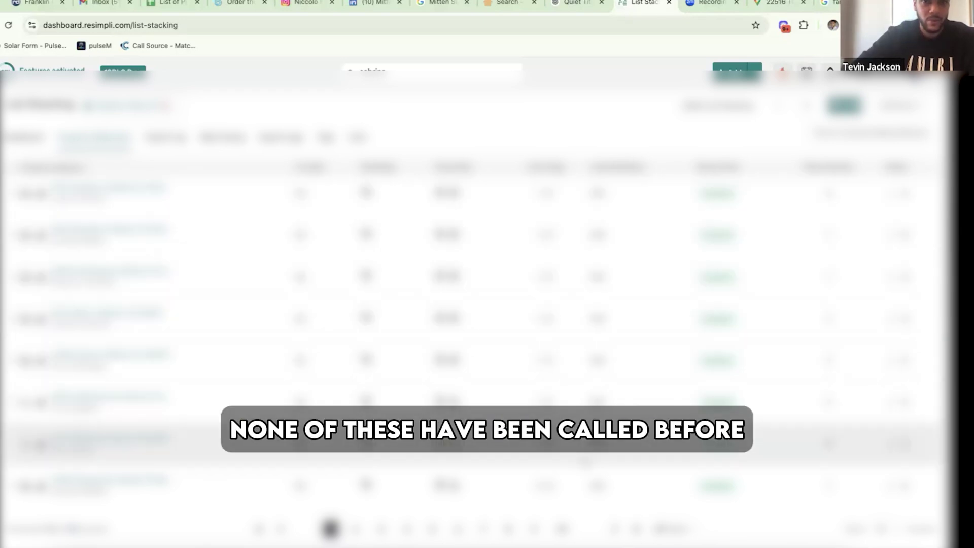
- Go back to rebuildDetroit's neighborhoods map and bring up Joy Community's details
{"action": "left_click", "coordinate": [37, 3]}
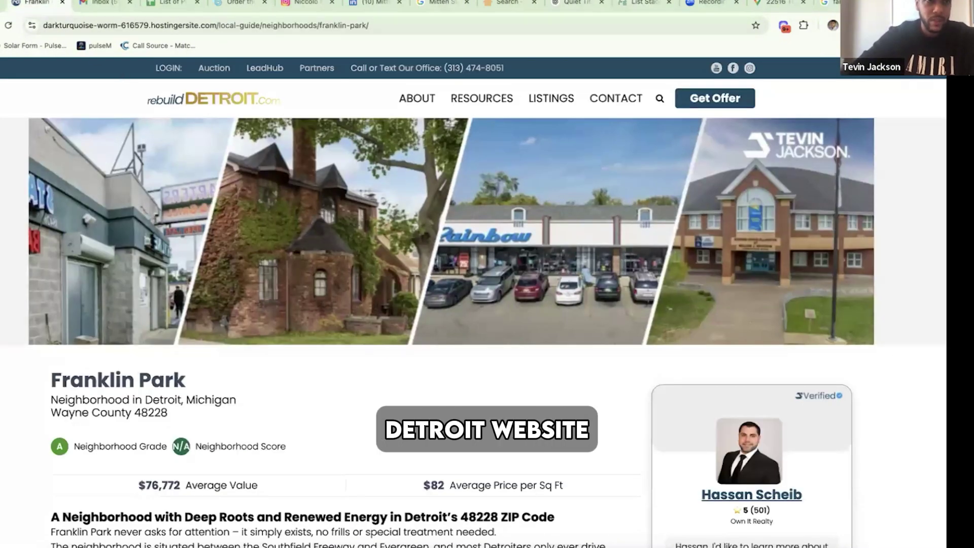
{"action": "key", "text": "alt+Left"}
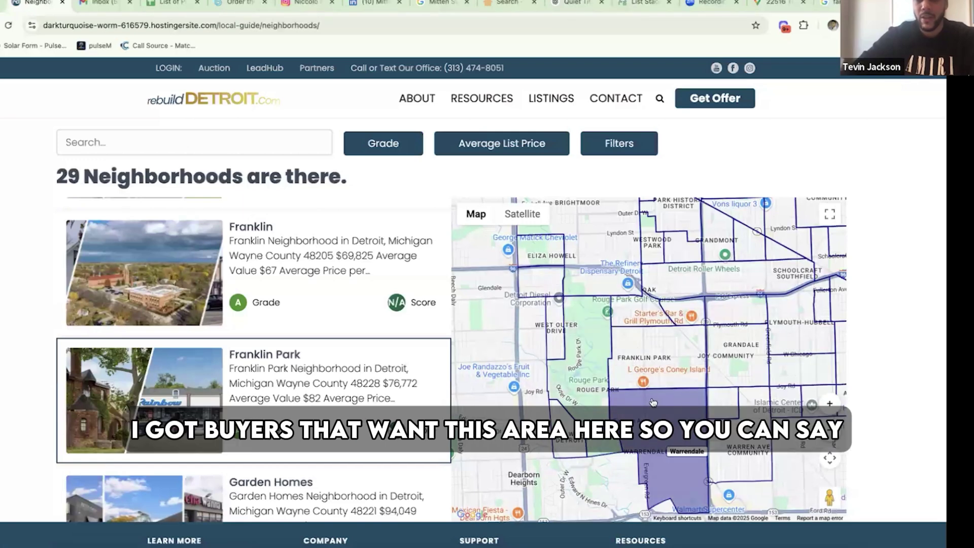
{"action": "left_click_drag", "start_coordinate": [651, 340], "coordinate": [590, 287]}
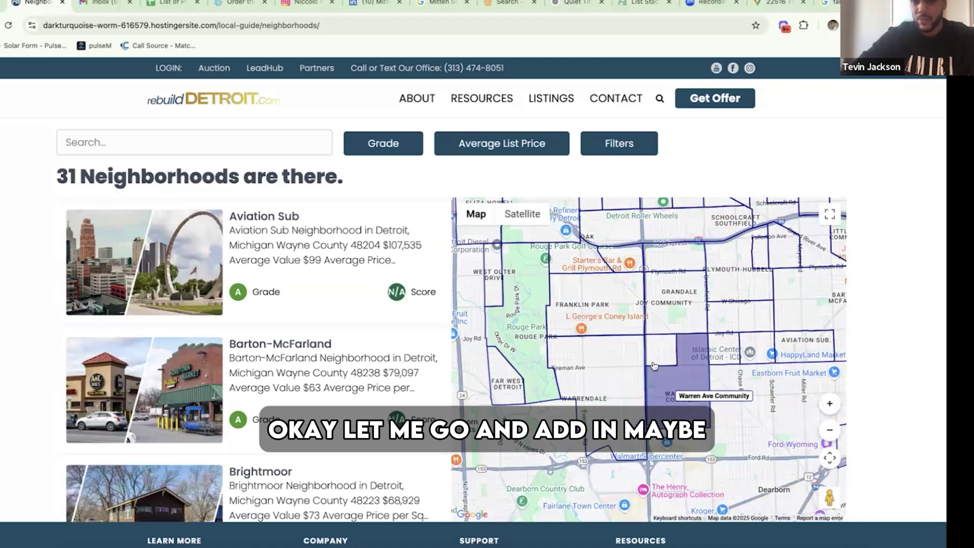
{"action": "scroll", "coordinate": [680, 375], "scroll_direction": "right", "scroll_amount": 2}
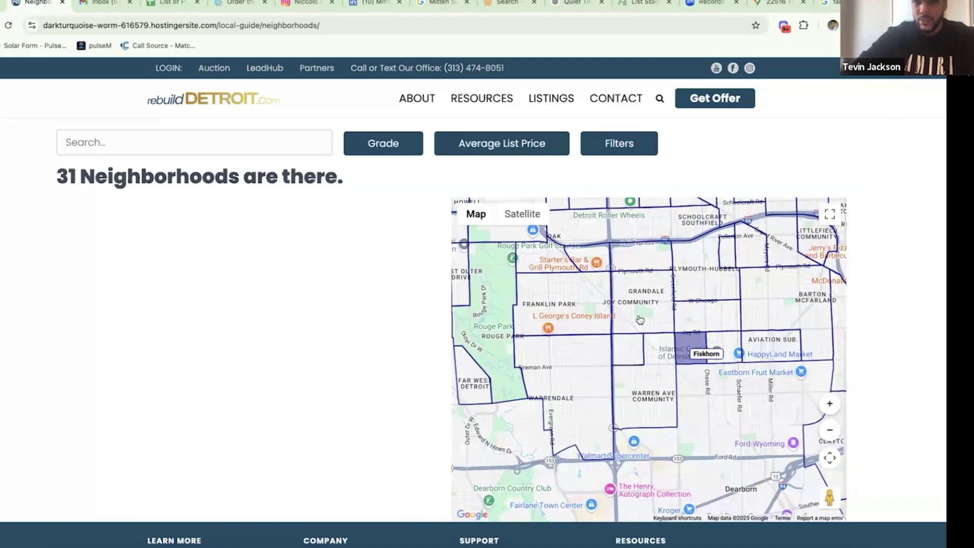
{"action": "left_click", "coordinate": [640, 336]}
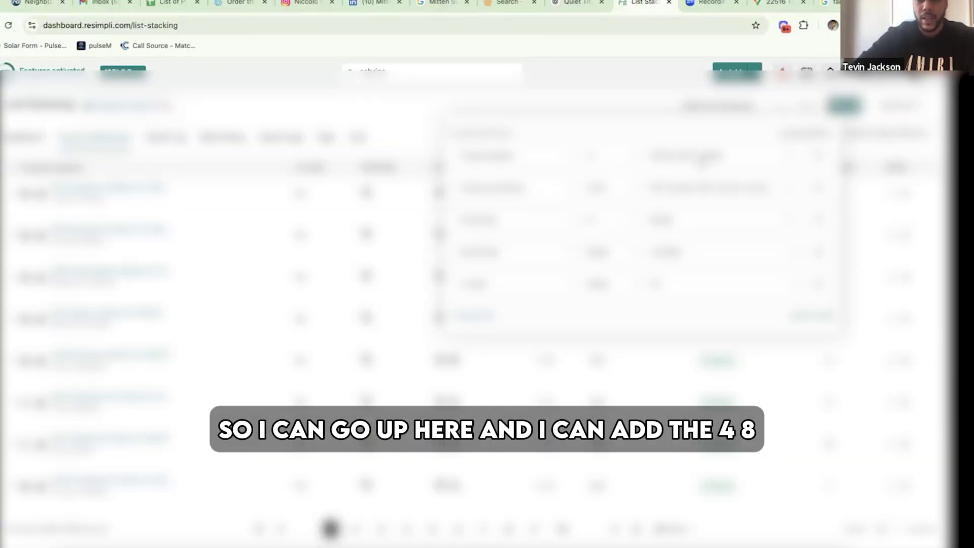
- Add zip code 48227 to the filter and apply it, narrowing results to 584 records
{"action": "left_click", "coordinate": [703, 162]}
{"action": "type", "text": "48227"}
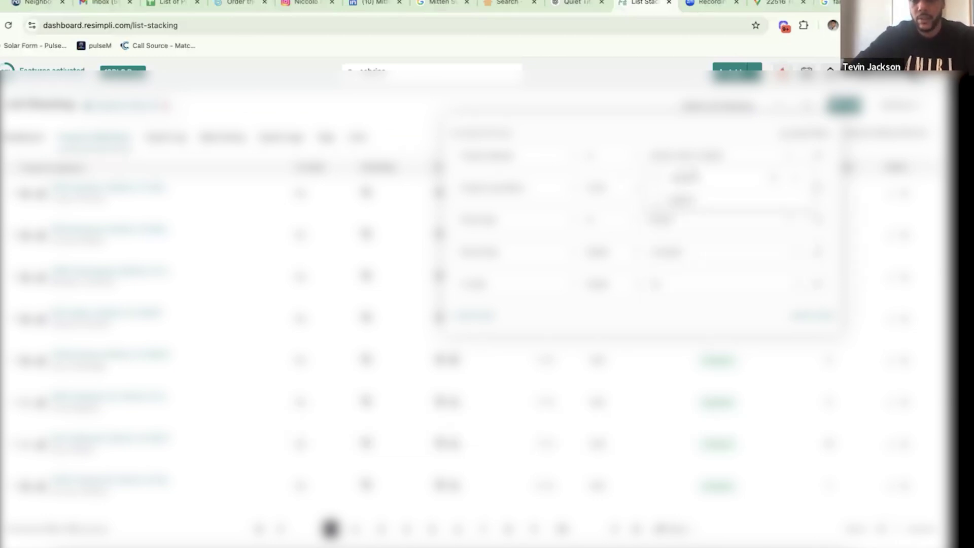
{"action": "left_click", "coordinate": [662, 201]}
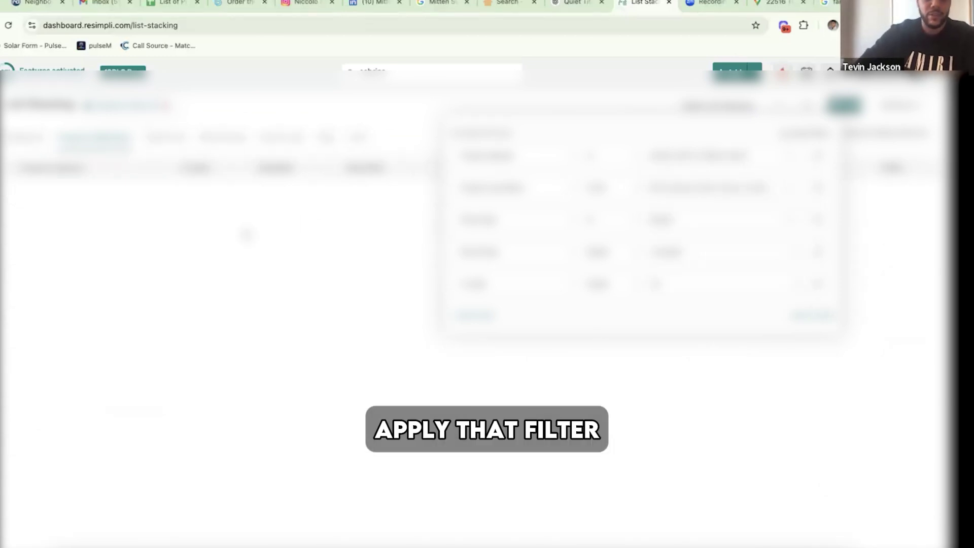
{"action": "left_click", "coordinate": [204, 258]}
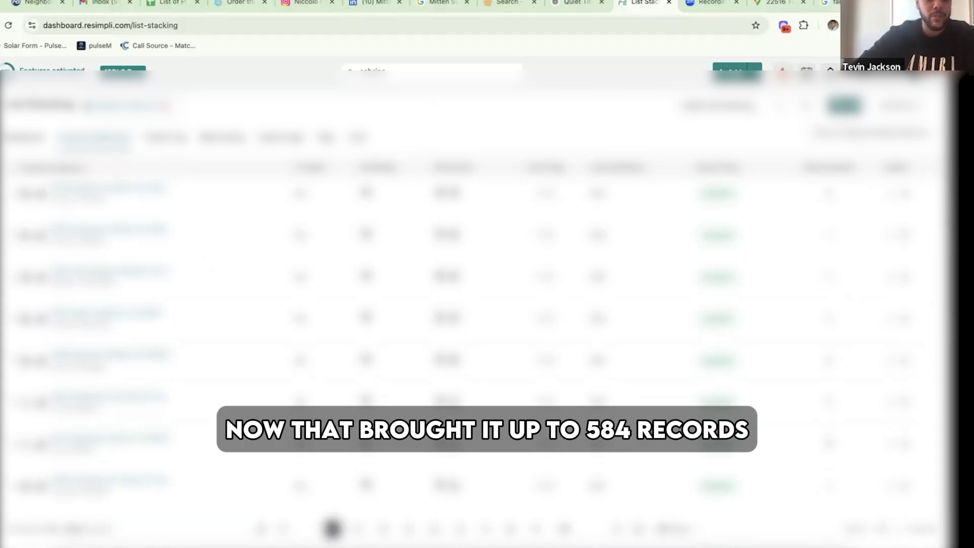
{"action": "left_click", "coordinate": [37, 3]}
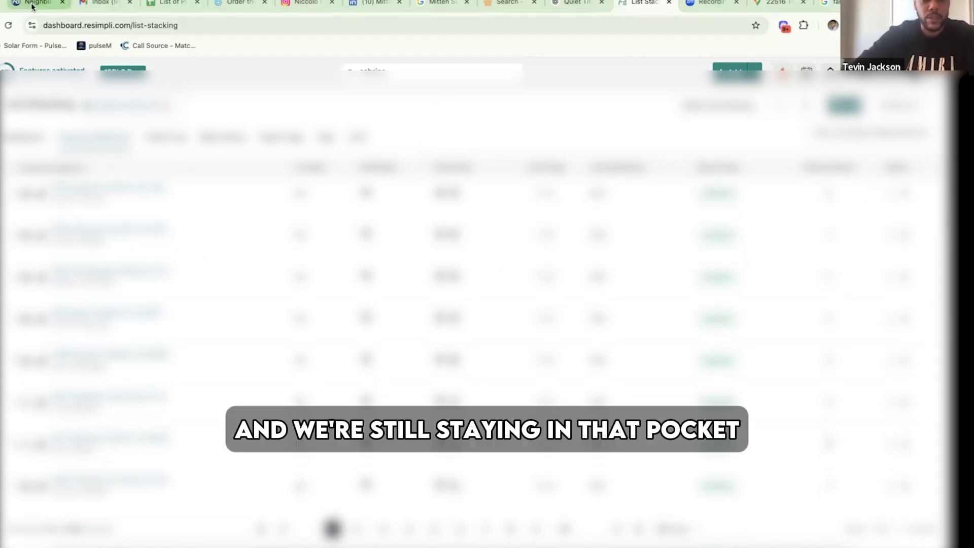
{"action": "scroll", "coordinate": [597, 416], "scroll_direction": "down", "scroll_amount": 2}
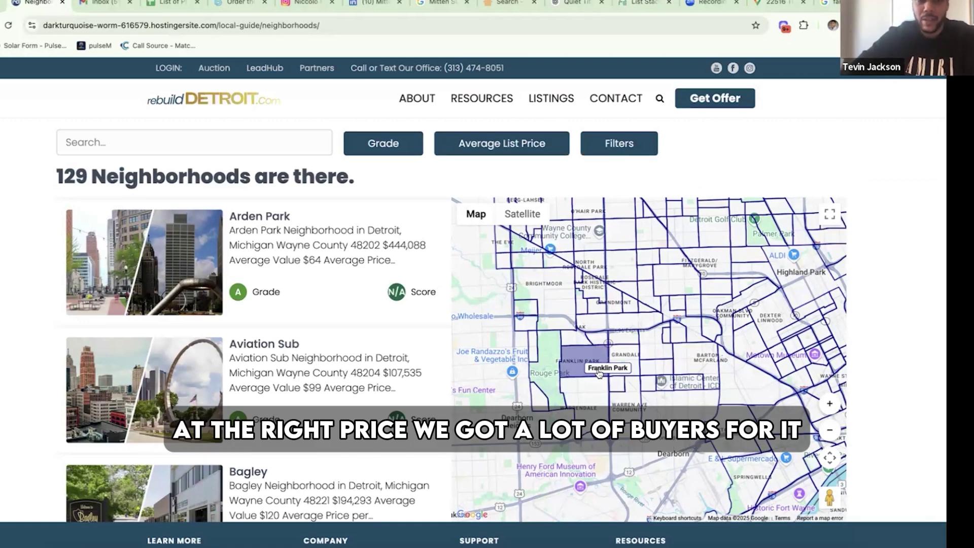
- Zoom onto Far West Detroit and pan around Rouge Park and Warrendale on the map
{"action": "left_click", "coordinate": [532, 408]}
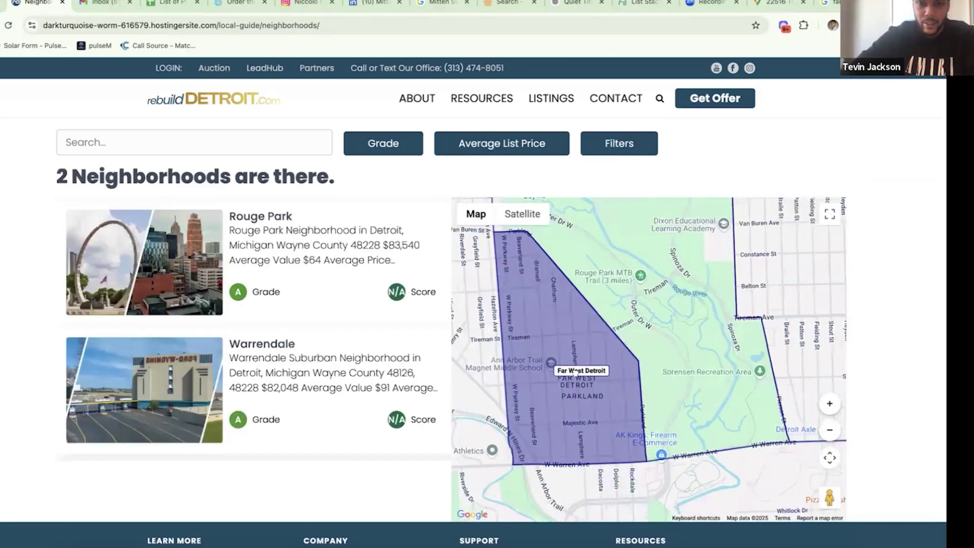
{"action": "left_click_drag", "start_coordinate": [575, 373], "coordinate": [605, 253]}
{"action": "scroll", "coordinate": [595, 348], "scroll_direction": "down", "scroll_amount": 3}
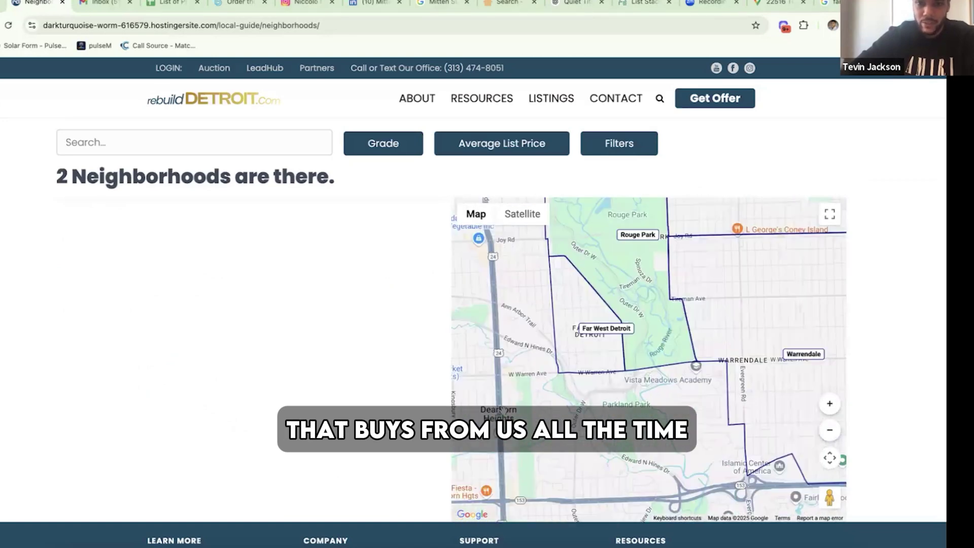
{"action": "scroll", "coordinate": [595, 348], "scroll_direction": "up", "scroll_amount": 2}
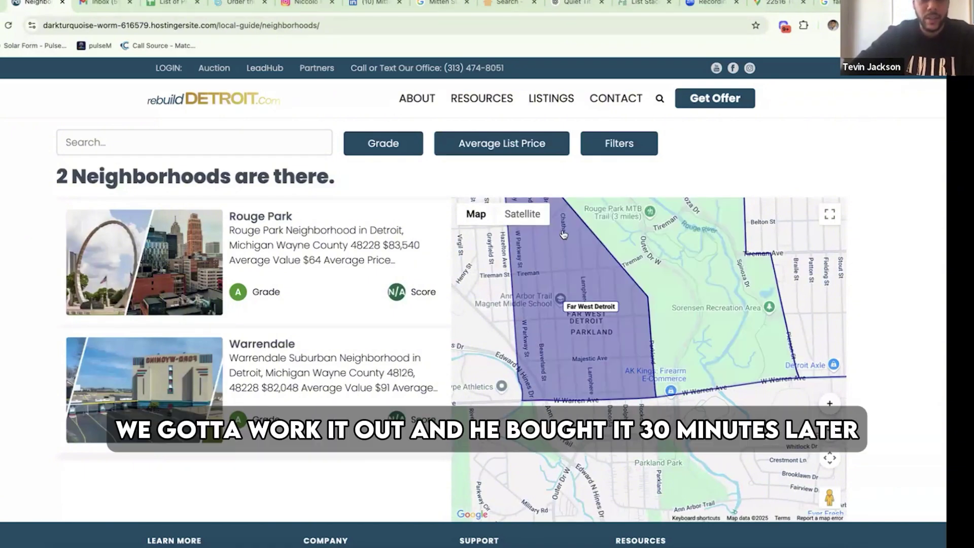
{"action": "left_click", "coordinate": [630, 333]}
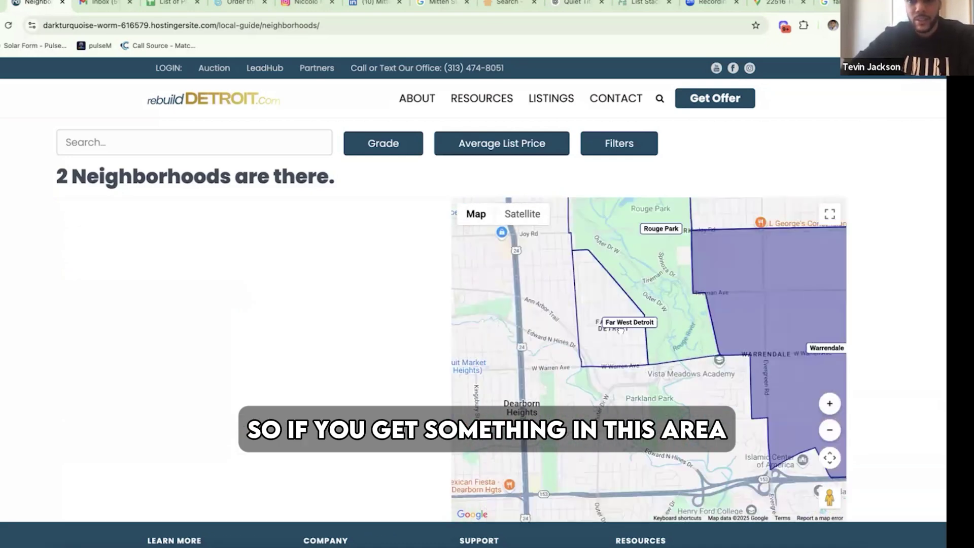
{"action": "scroll", "coordinate": [620, 331], "scroll_direction": "down", "scroll_amount": 2}
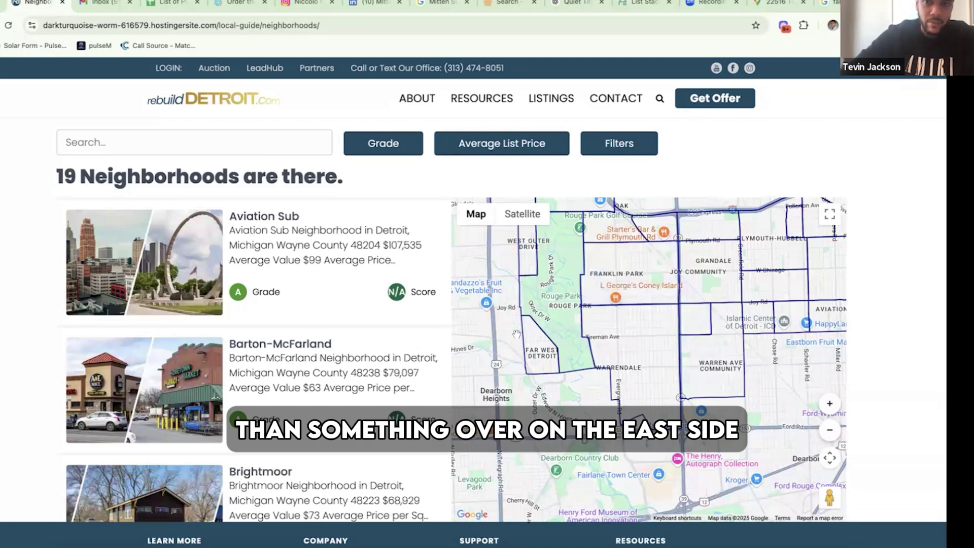
{"action": "scroll", "coordinate": [729, 329], "scroll_direction": "down", "scroll_amount": 5}
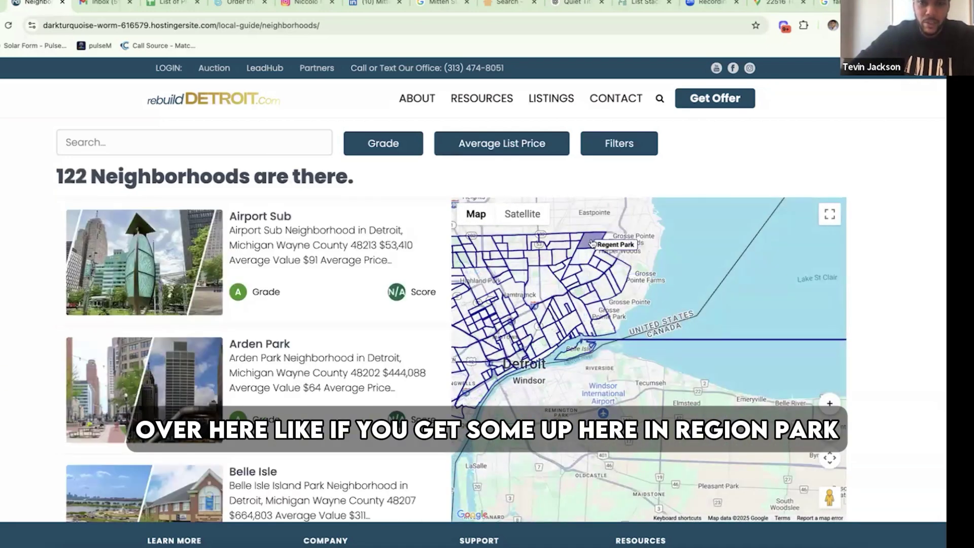
- Zoom into Regent Park and pan the map east toward Morningside
{"action": "scroll", "coordinate": [591, 243], "scroll_direction": "up", "scroll_amount": 5}
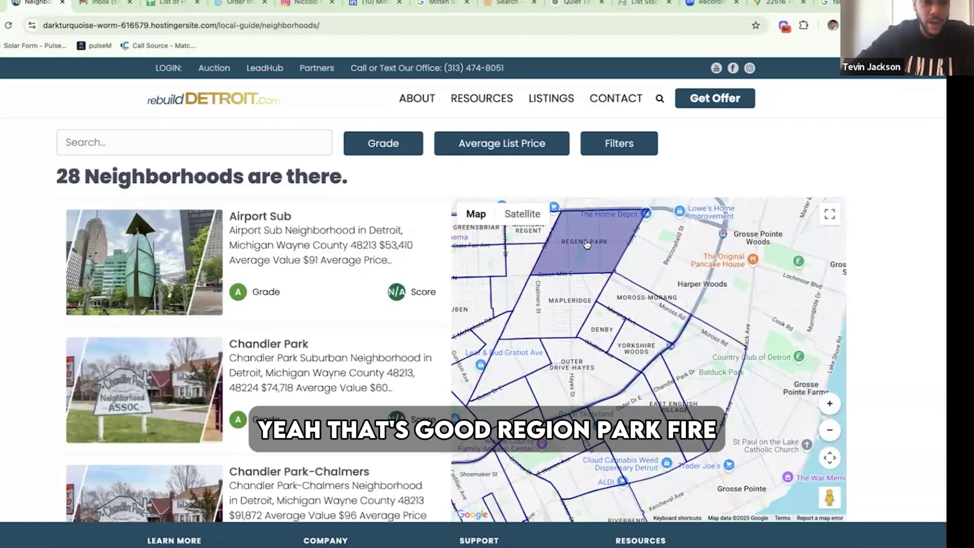
{"action": "left_click_drag", "start_coordinate": [605, 255], "coordinate": [637, 270]}
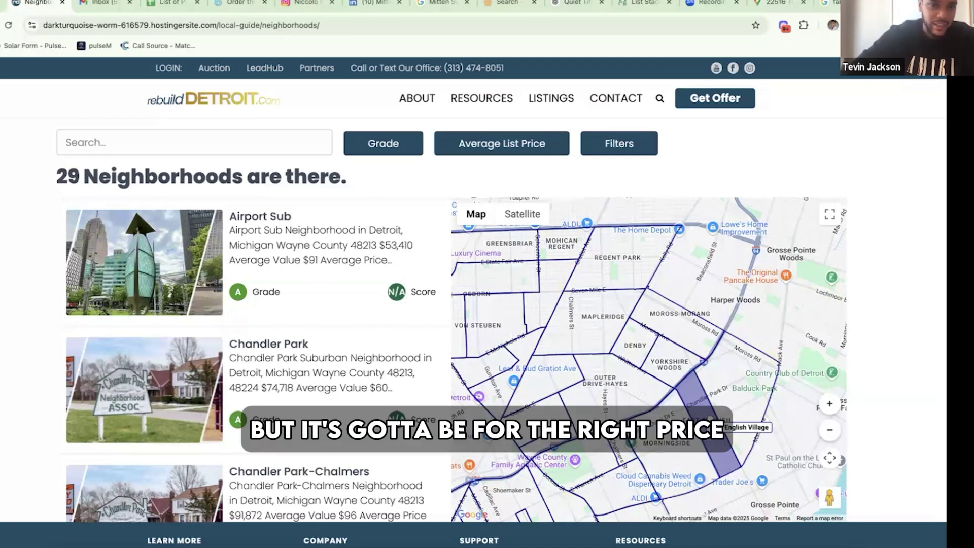
{"action": "left_click_drag", "start_coordinate": [713, 420], "coordinate": [702, 380]}
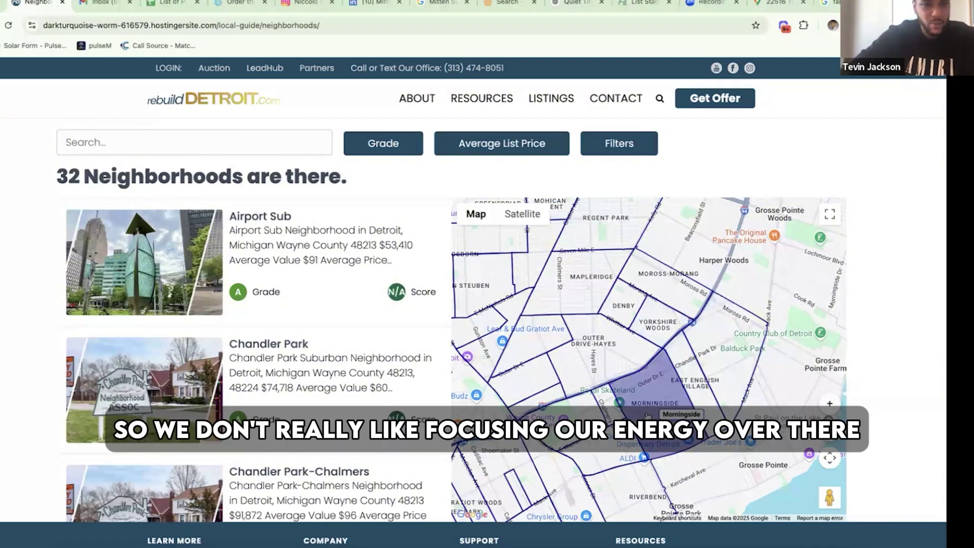
{"action": "scroll", "coordinate": [647, 417], "scroll_direction": "down", "scroll_amount": 4}
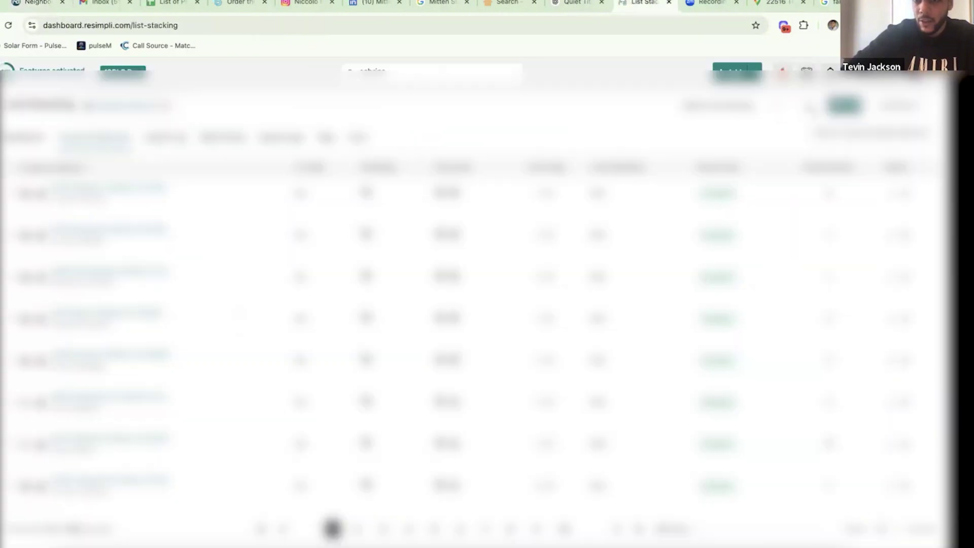
- On the List Stacking tab, search the zip code values for 48227 and uncheck it
{"action": "left_click", "coordinate": [834, 109]}
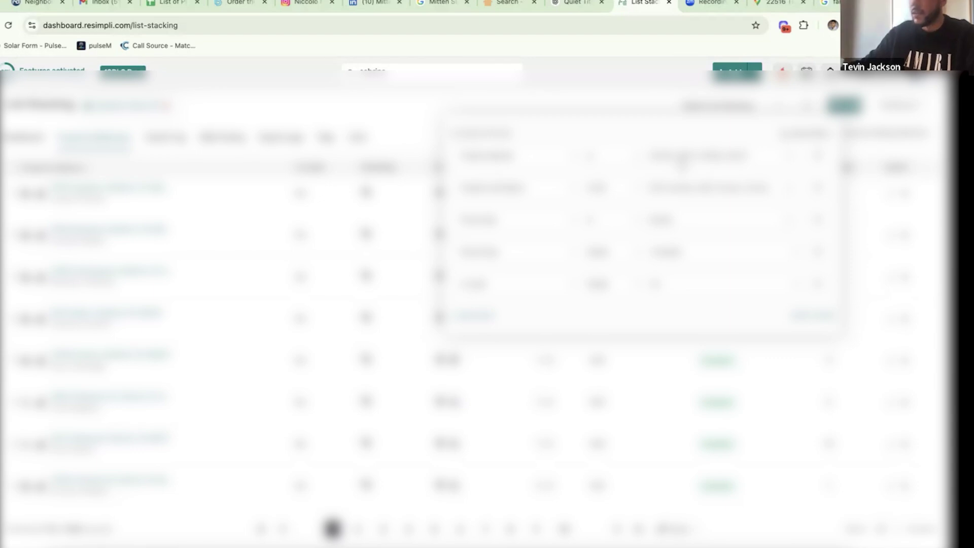
{"action": "left_click", "coordinate": [683, 157]}
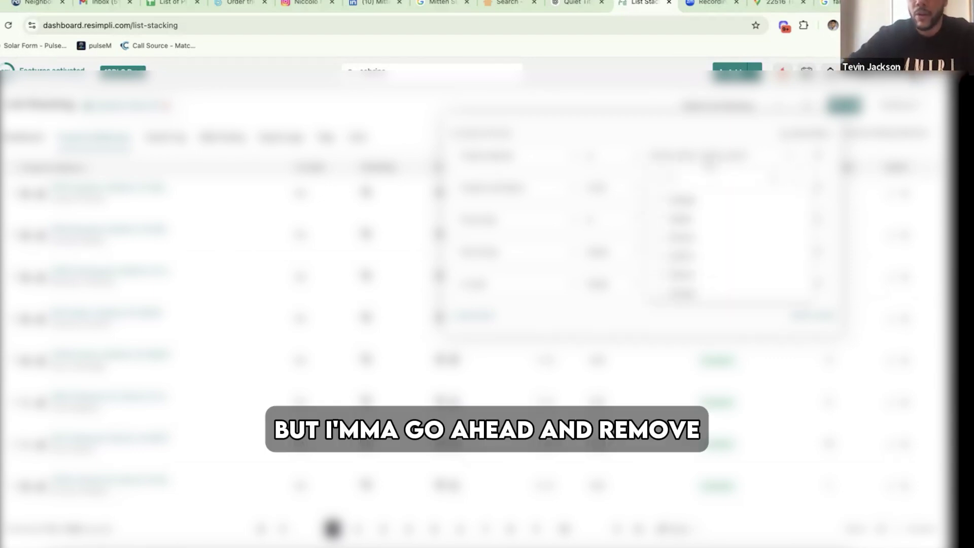
{"action": "type", "text": "48"}
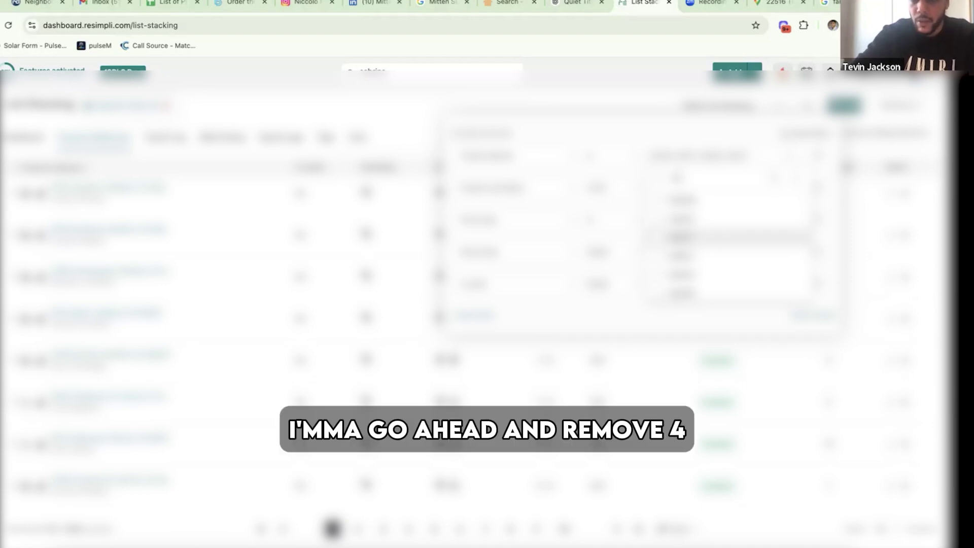
{"action": "type", "text": "22"}
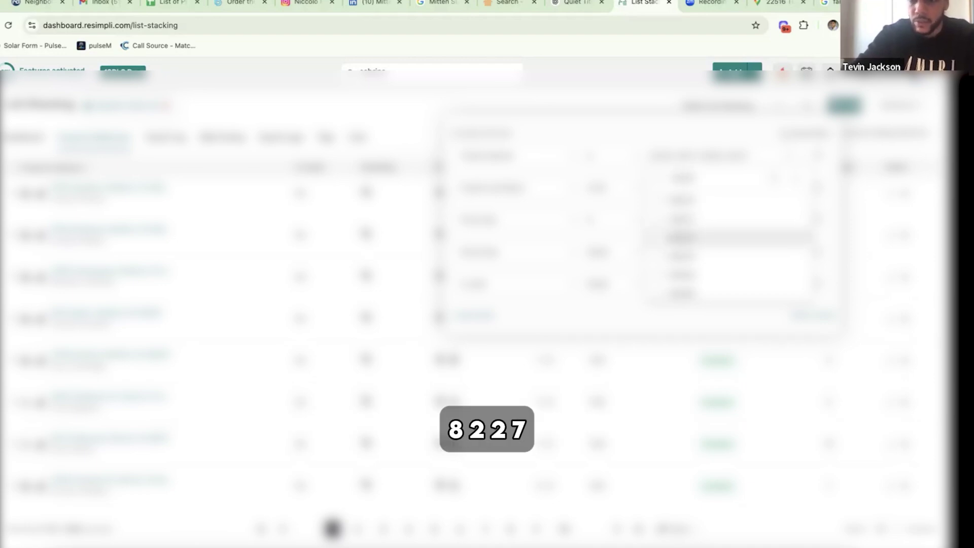
{"action": "type", "text": "7"}
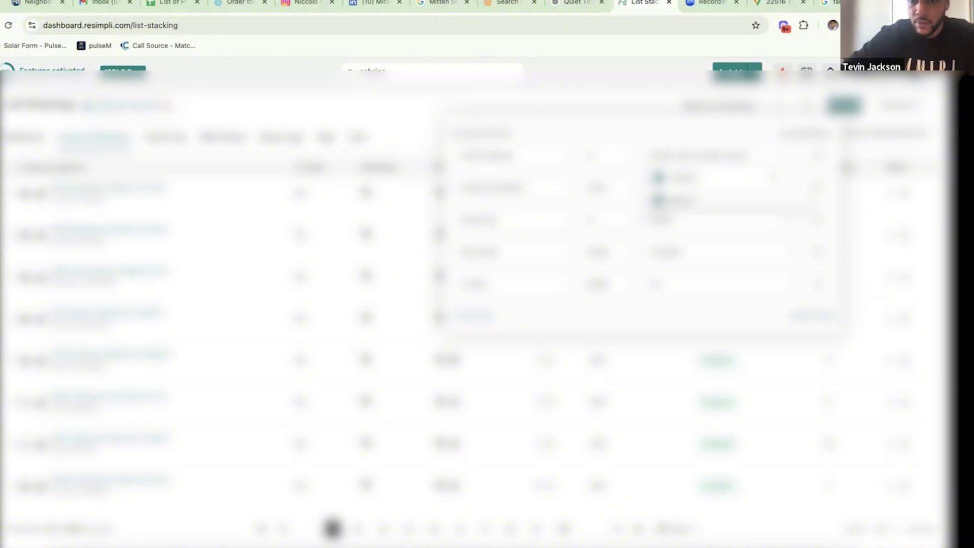
{"action": "left_click", "coordinate": [660, 201]}
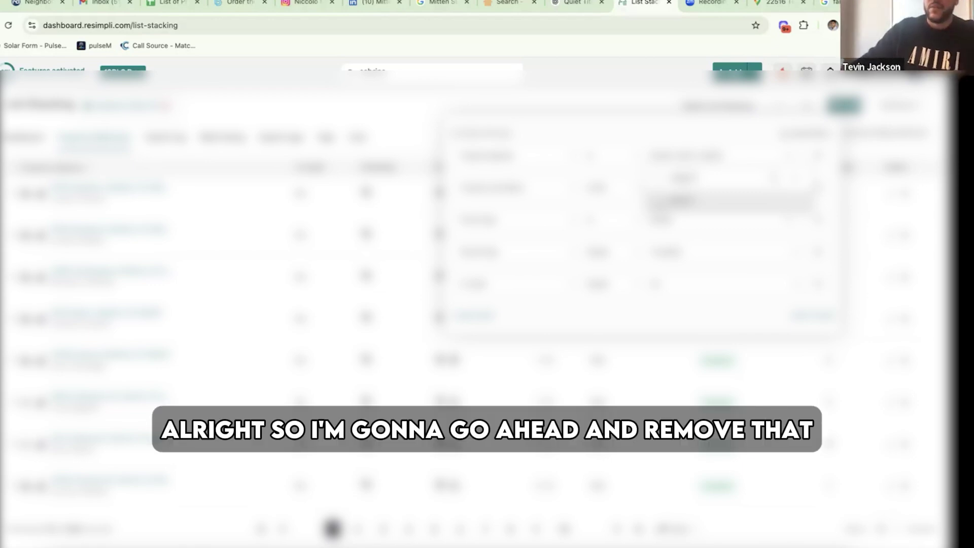
- Apply the filter without 48227, then reopen Filters and choose Save Active Filter
{"action": "left_click", "coordinate": [774, 315]}
{"action": "left_click", "coordinate": [799, 317]}
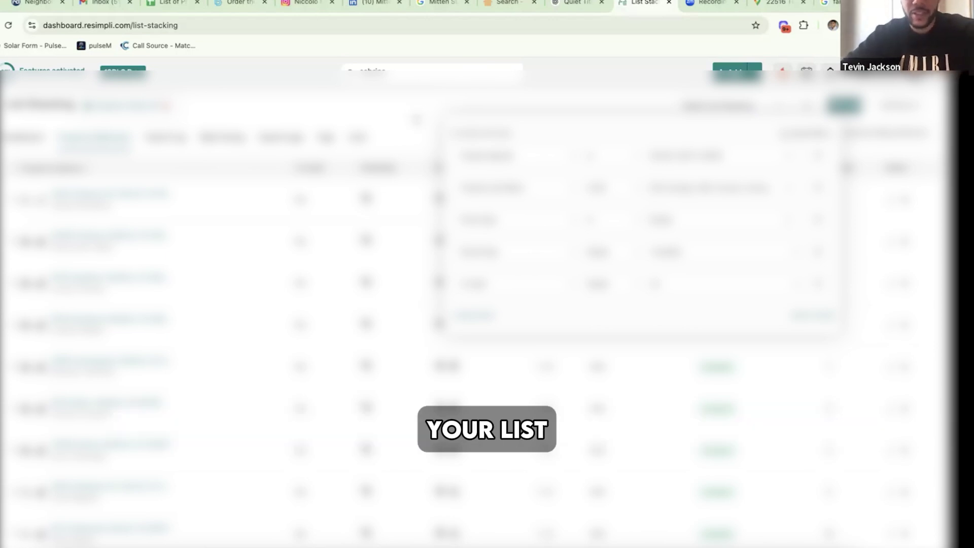
{"action": "left_click", "coordinate": [408, 142]}
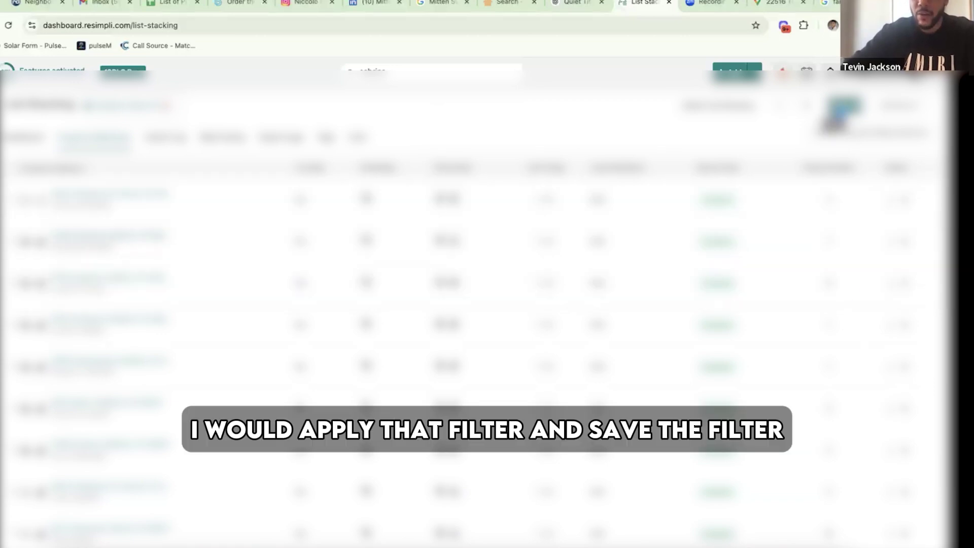
{"action": "left_click", "coordinate": [838, 110]}
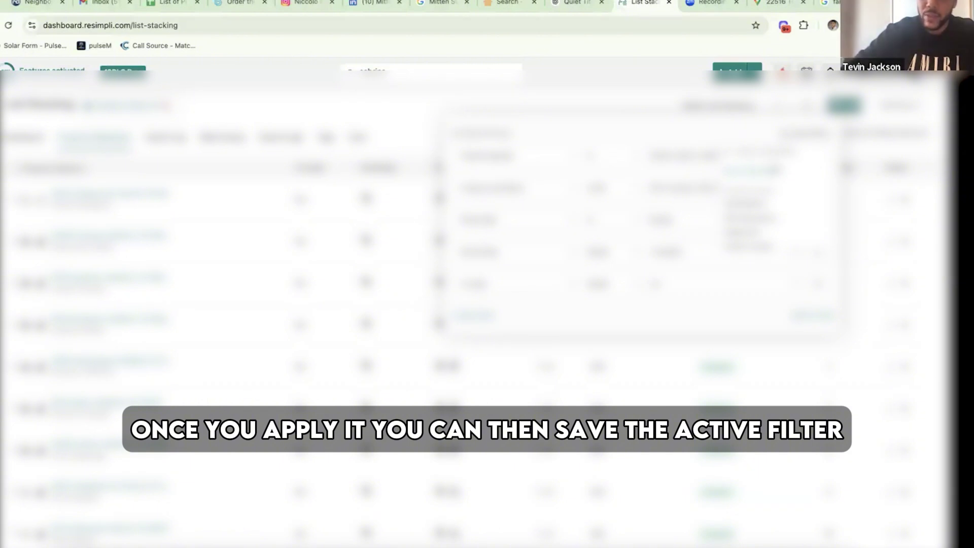
{"action": "left_click", "coordinate": [771, 174]}
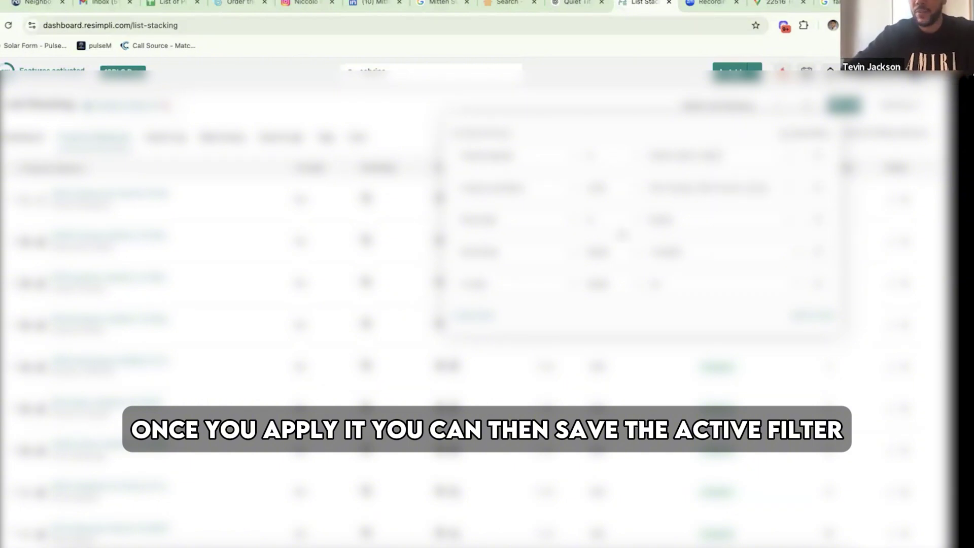
{"action": "left_click", "coordinate": [350, 305]}
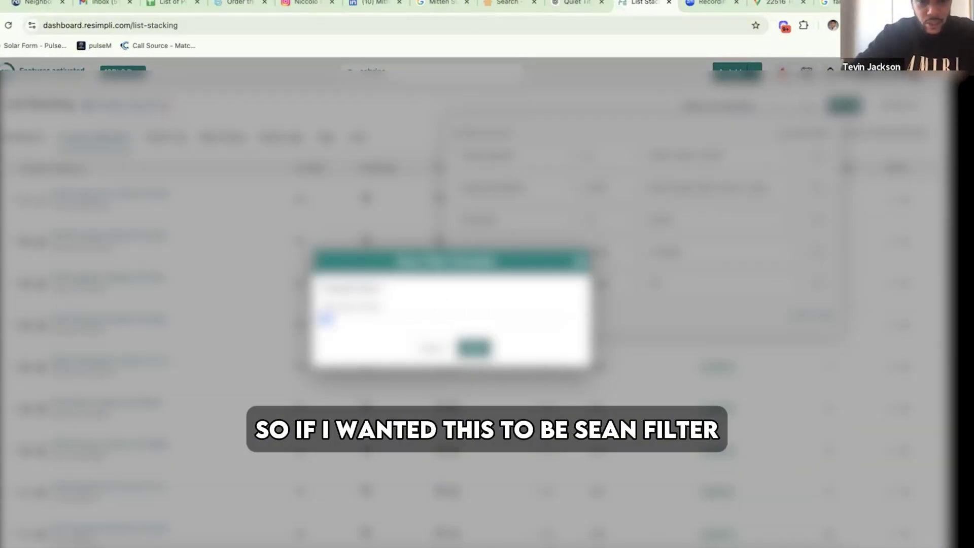
{"action": "type", "text": "Sean fil"}
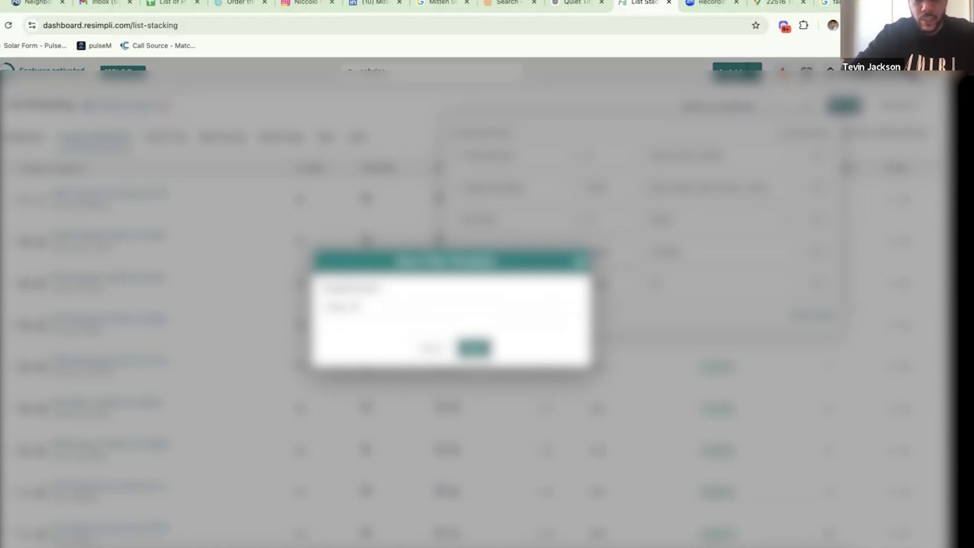
{"action": "type", "text": "ter"}
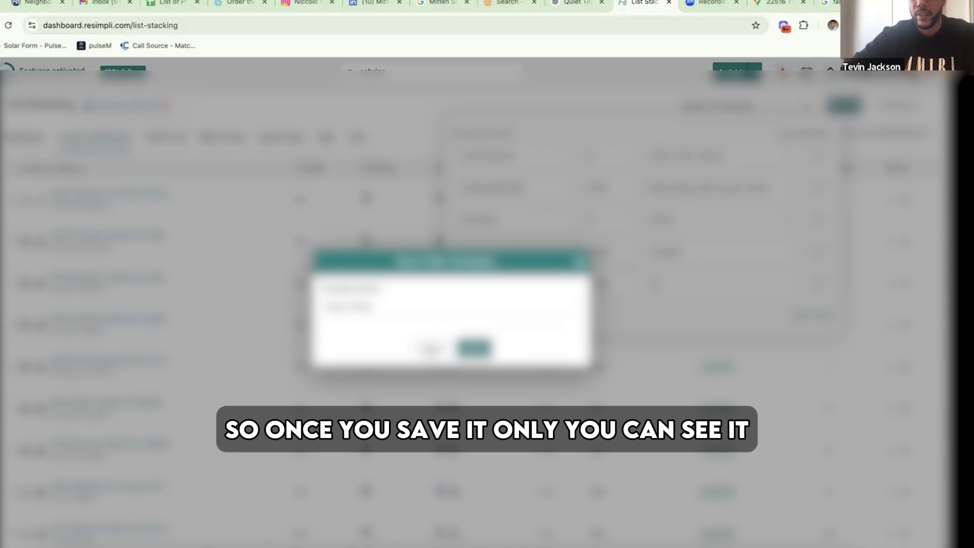
{"action": "left_click", "coordinate": [473, 348]}
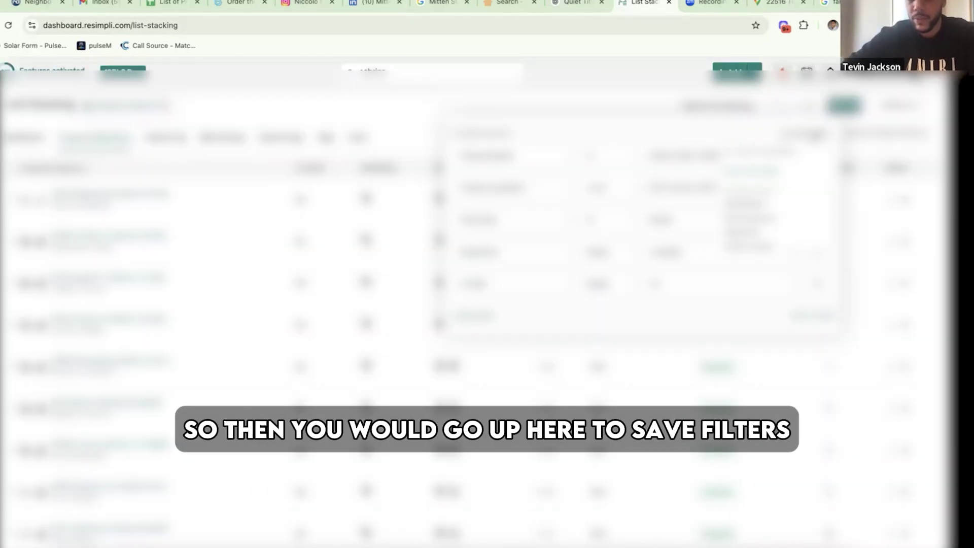
{"action": "scroll", "coordinate": [790, 223], "scroll_direction": "down", "scroll_amount": 1}
{"action": "scroll", "coordinate": [790, 223], "scroll_direction": "up", "scroll_amount": 1}
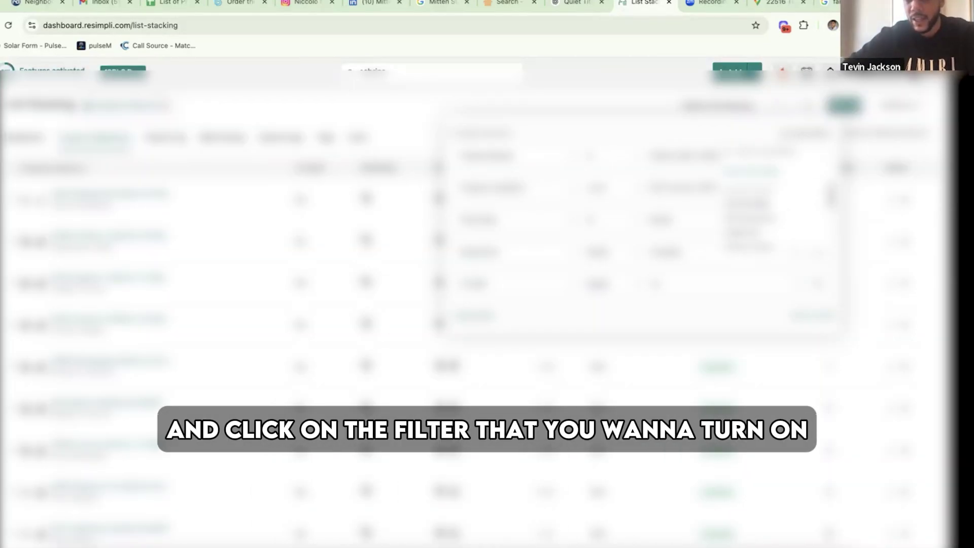
{"action": "scroll", "coordinate": [763, 221], "scroll_direction": "down", "scroll_amount": 3}
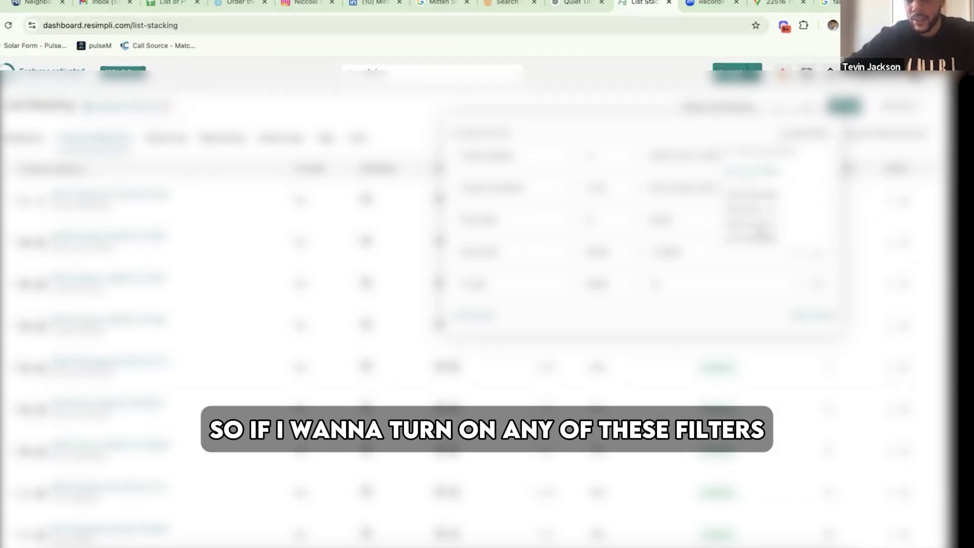
{"action": "scroll", "coordinate": [762, 221], "scroll_direction": "up", "scroll_amount": 2}
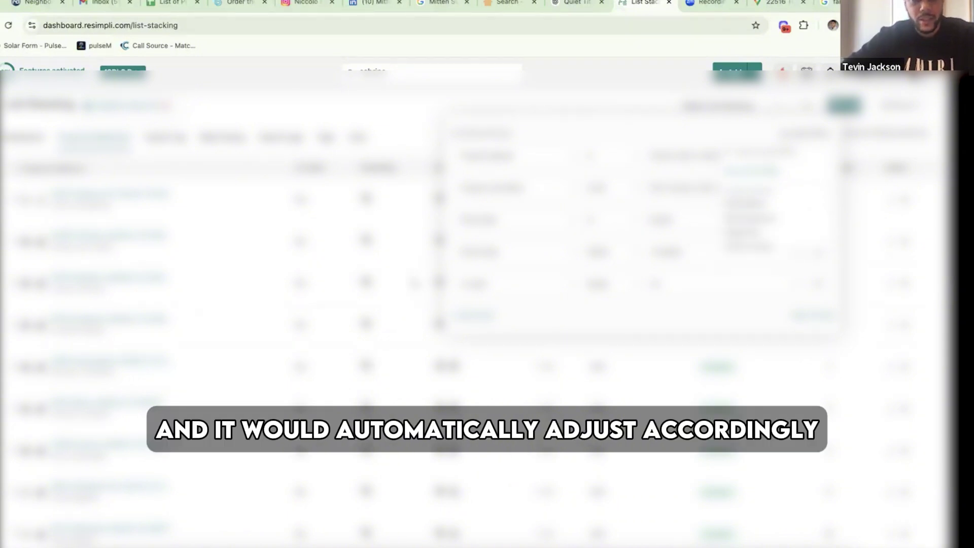
- Dismiss the Filters panel so the filtered List Stacking records table is fully visible
{"action": "left_click", "coordinate": [343, 312]}
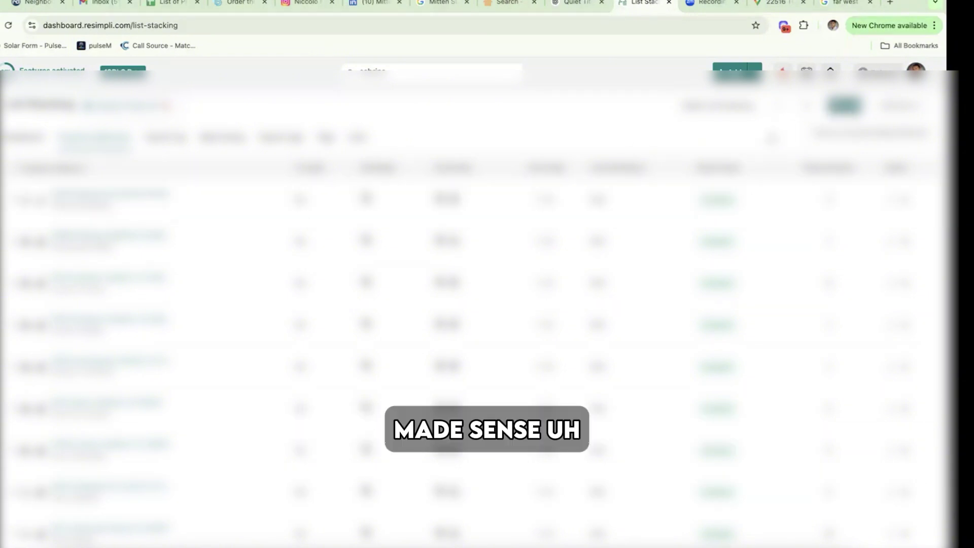
- Add and apply a Property City filter for Pontiac, then delete that filter row
{"action": "left_click", "coordinate": [840, 117]}
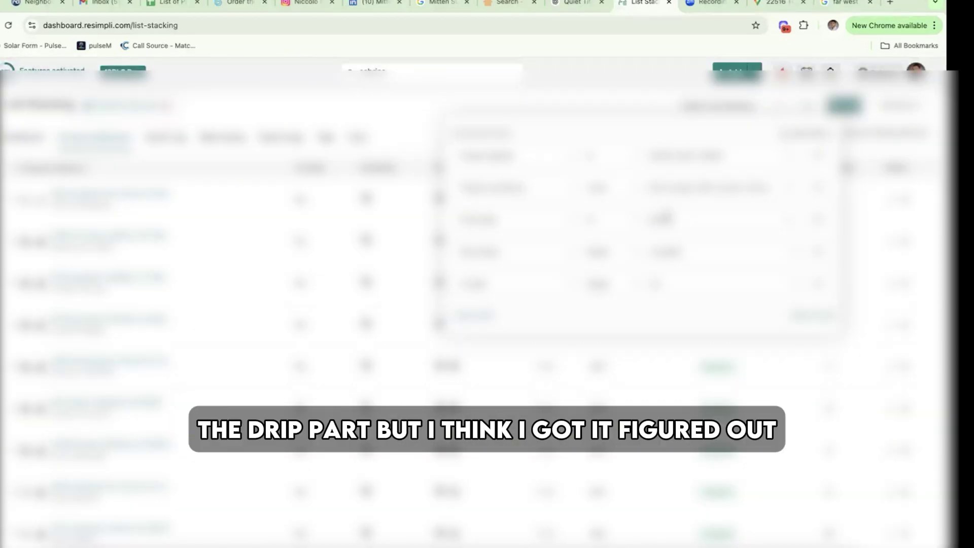
{"action": "left_click", "coordinate": [412, 97]}
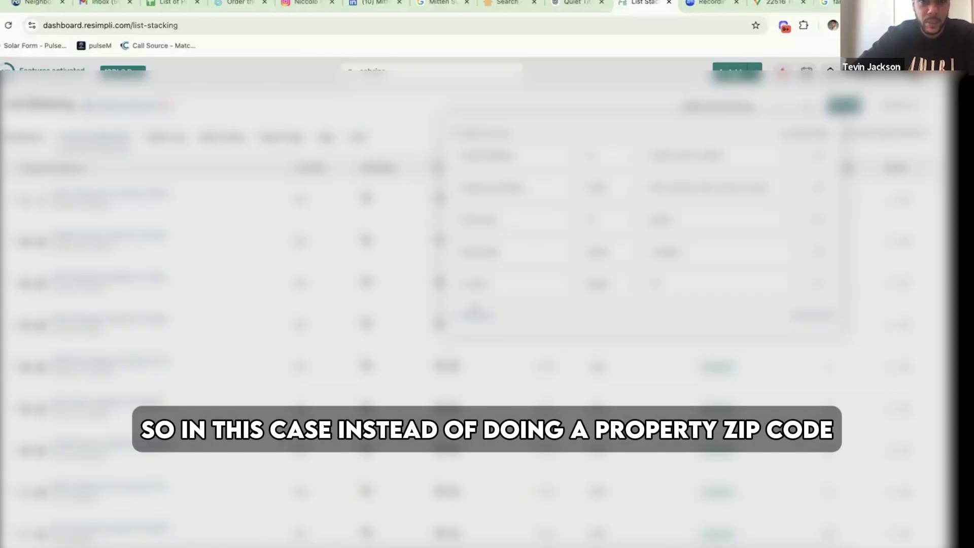
{"action": "left_click", "coordinate": [475, 311]}
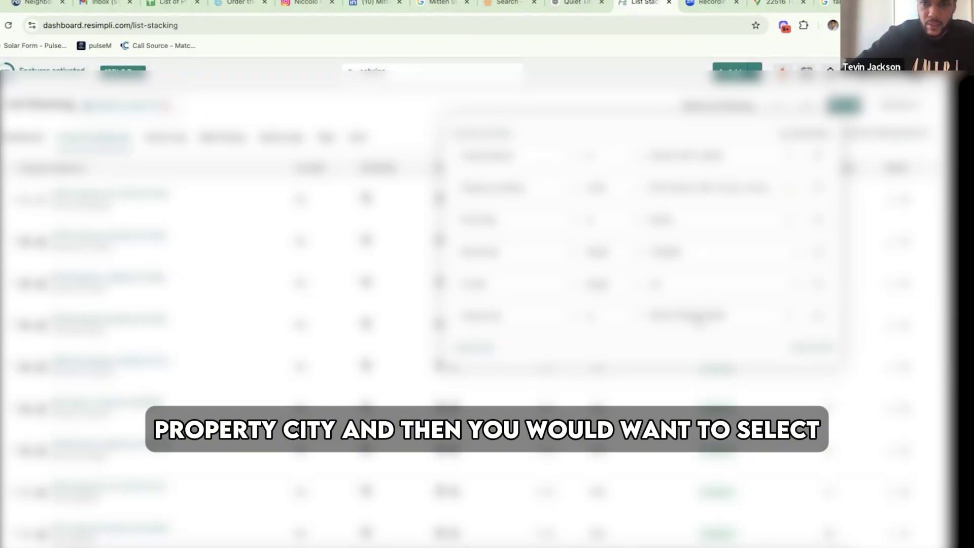
{"action": "left_click", "coordinate": [688, 320]}
{"action": "type", "text": "pontiac"}
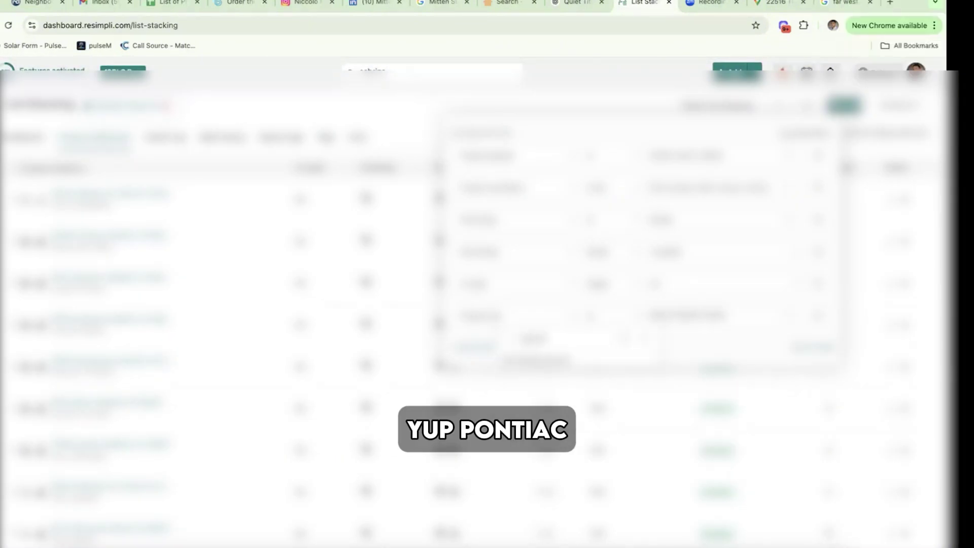
{"action": "key", "text": "BackSpace"}
{"action": "key", "text": "BackSpace"}
{"action": "key", "text": "BackSpace"}
{"action": "key", "text": "BackSpace"}
{"action": "key", "text": "BackSpace"}
{"action": "key", "text": "BackSpace"}
{"action": "type", "text": "ponti"}
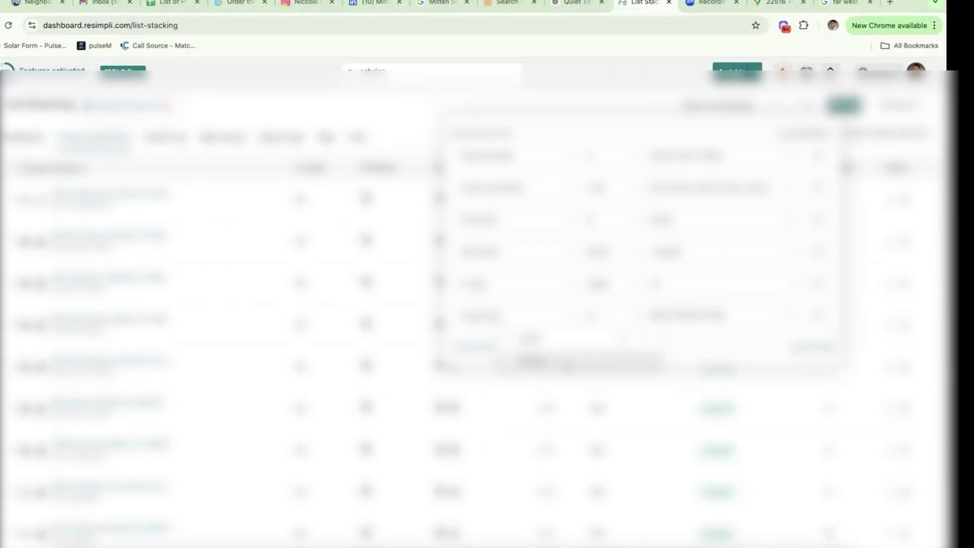
{"action": "key", "text": "Return"}
{"action": "left_click", "coordinate": [815, 349]}
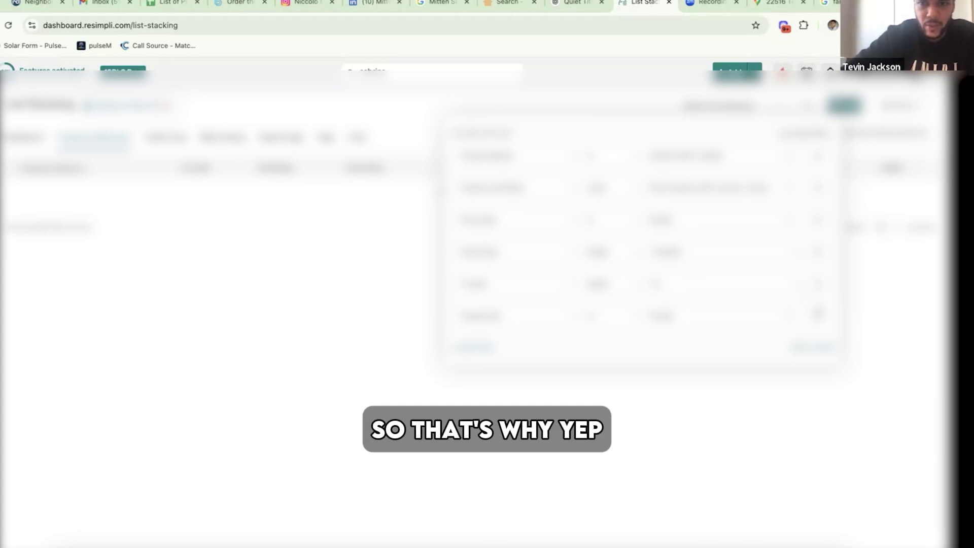
{"action": "left_click", "coordinate": [817, 320]}
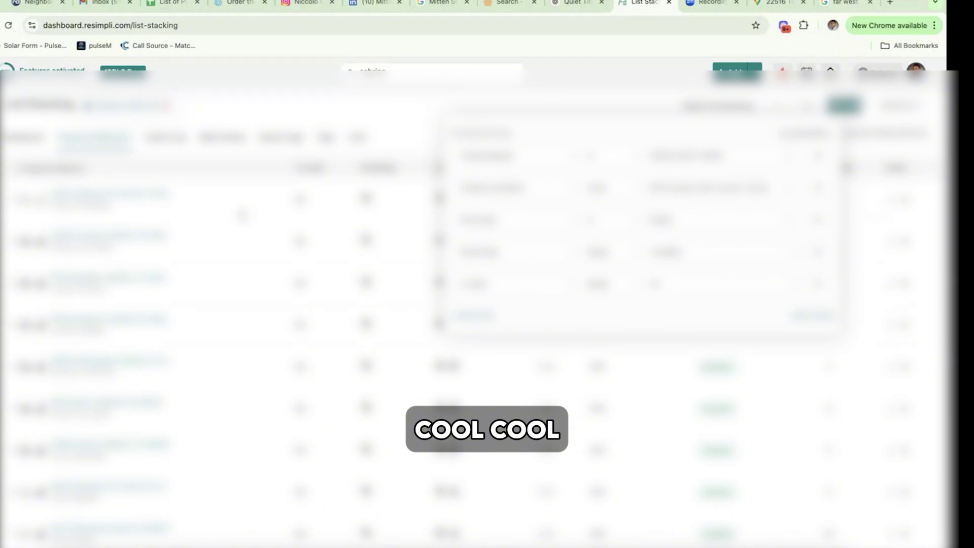
- Close the Filters panel and open the first property record's details page
{"action": "left_click", "coordinate": [242, 216]}
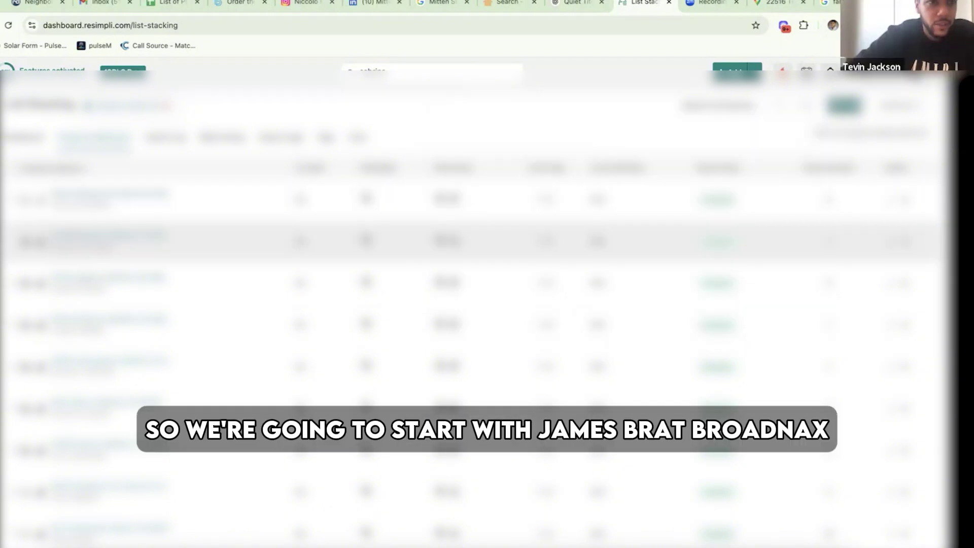
{"action": "left_click", "coordinate": [118, 195]}
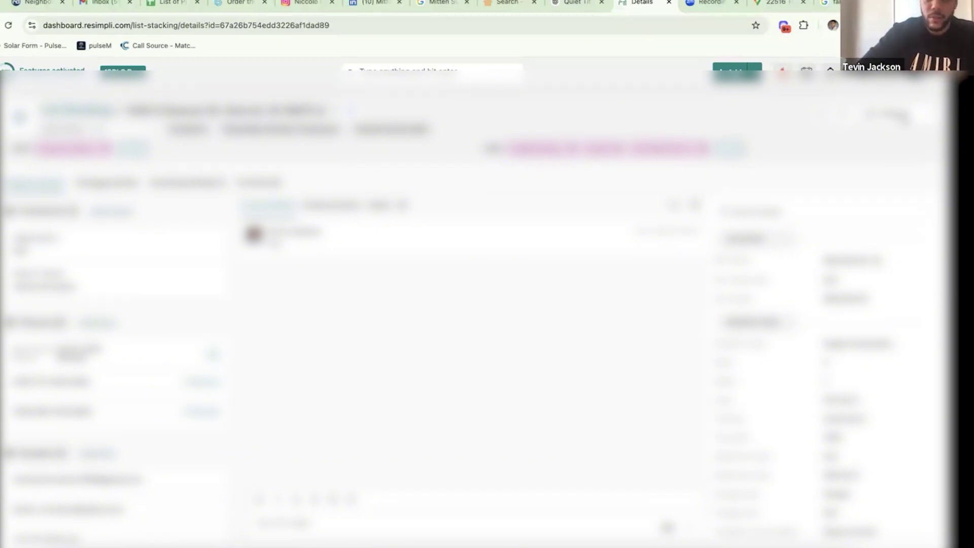
{"action": "left_click", "coordinate": [898, 114]}
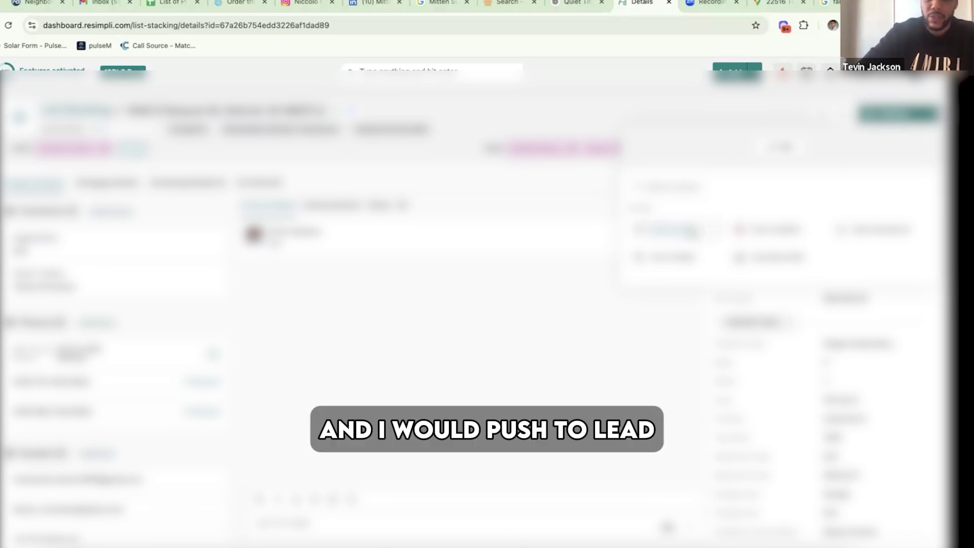
{"action": "left_click", "coordinate": [644, 323]}
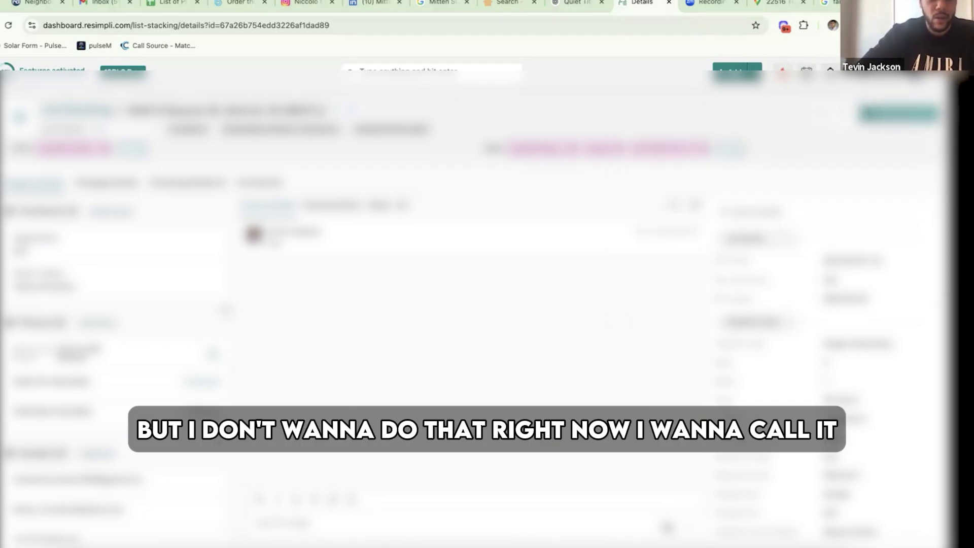
{"action": "mouse_move", "coordinate": [115, 376]}
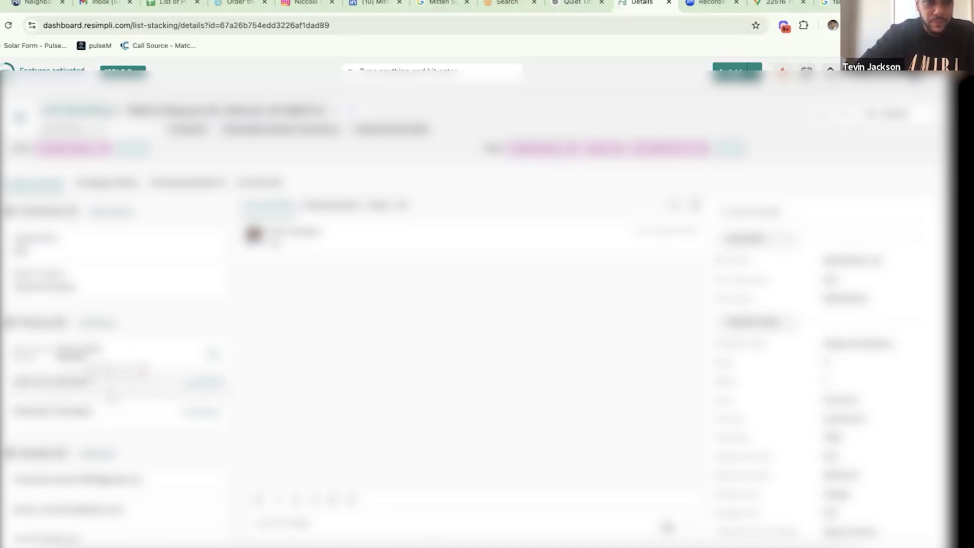
{"action": "scroll", "coordinate": [111, 398], "scroll_direction": "down", "scroll_amount": 1}
{"action": "scroll", "coordinate": [111, 398], "scroll_direction": "up", "scroll_amount": 1}
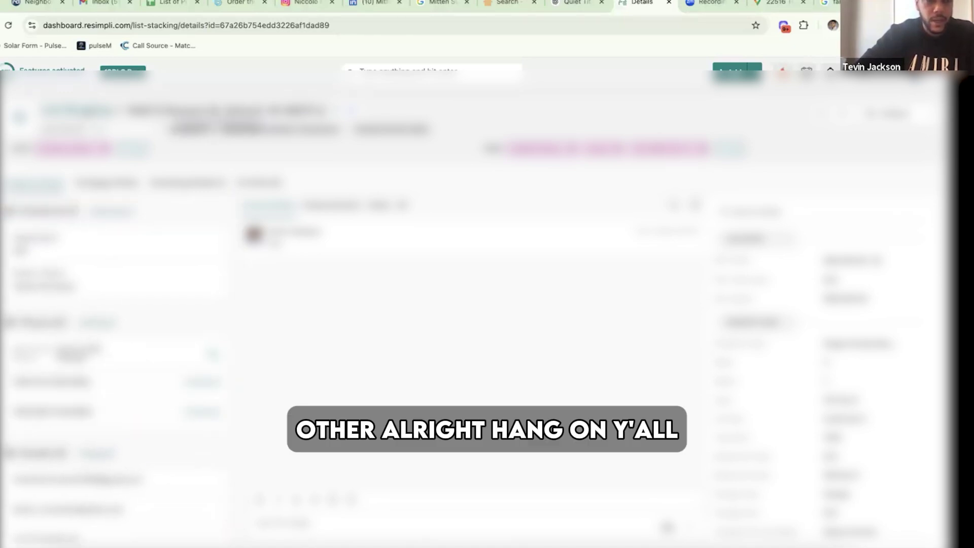
- Return to List Stacking, open Filters, and set the Phone Type condition to 'is not'
{"action": "left_click", "coordinate": [89, 115]}
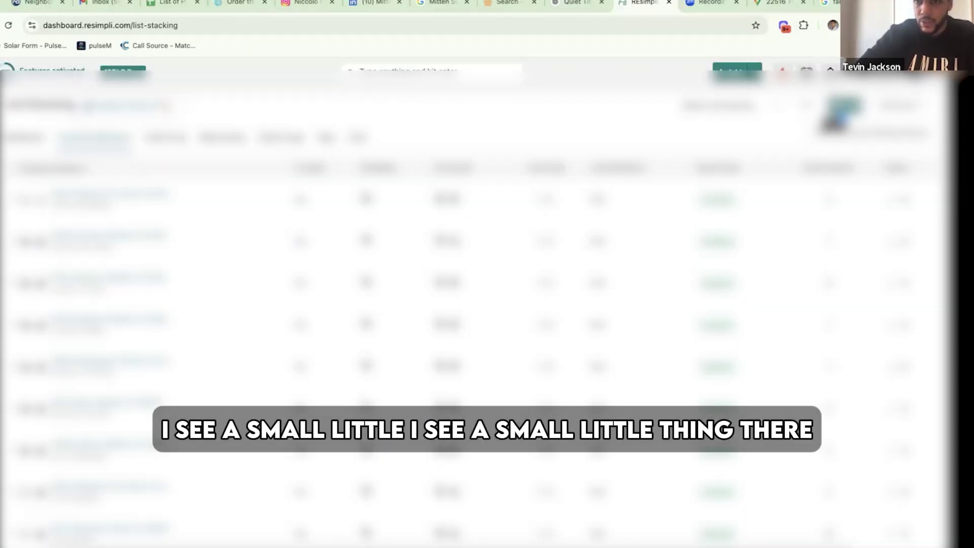
{"action": "left_click", "coordinate": [842, 112]}
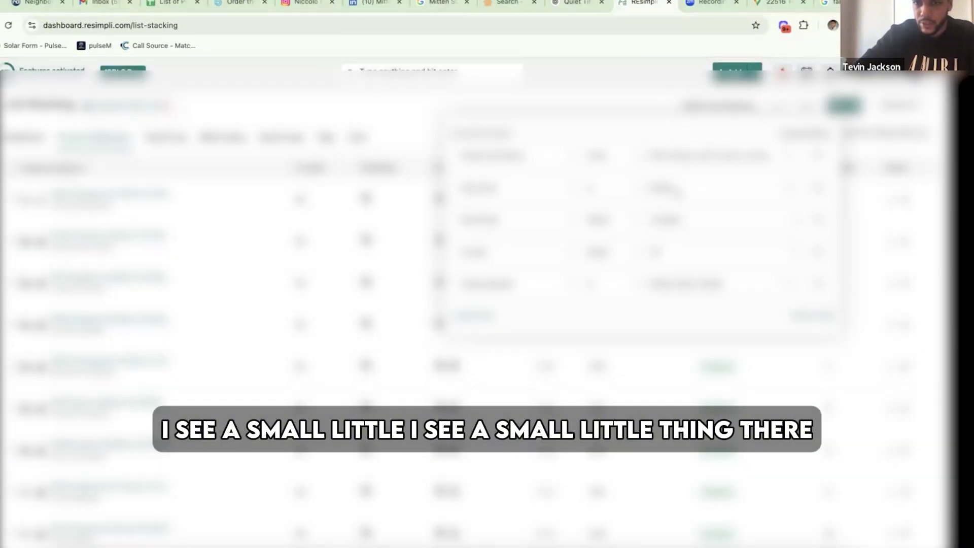
{"action": "left_click", "coordinate": [677, 191]}
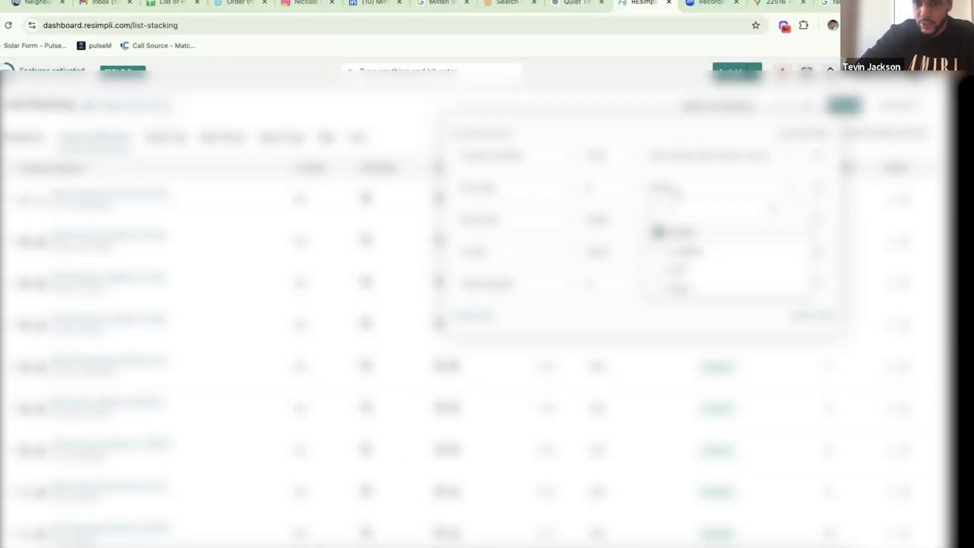
{"action": "left_click", "coordinate": [677, 192]}
{"action": "left_click", "coordinate": [677, 191]}
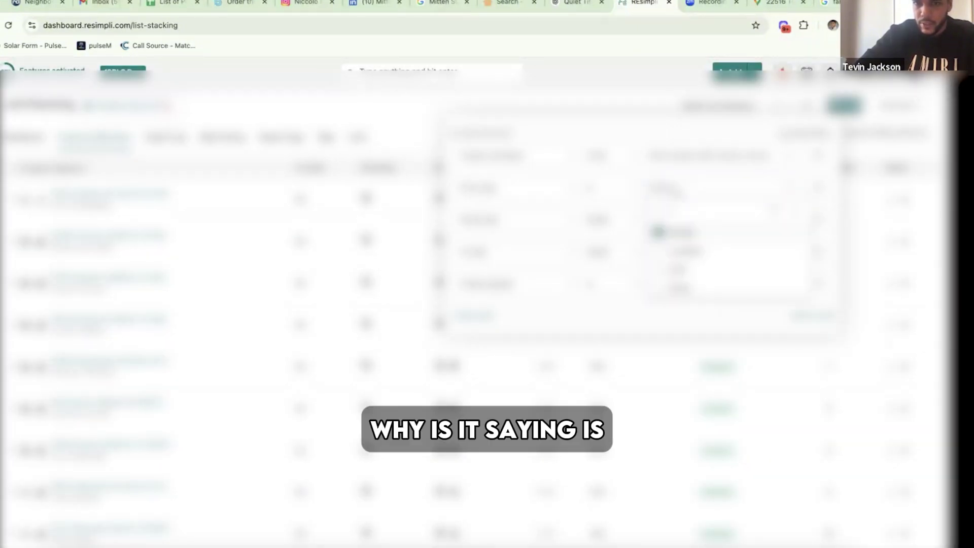
{"action": "left_click", "coordinate": [677, 191]}
{"action": "left_click", "coordinate": [625, 191]}
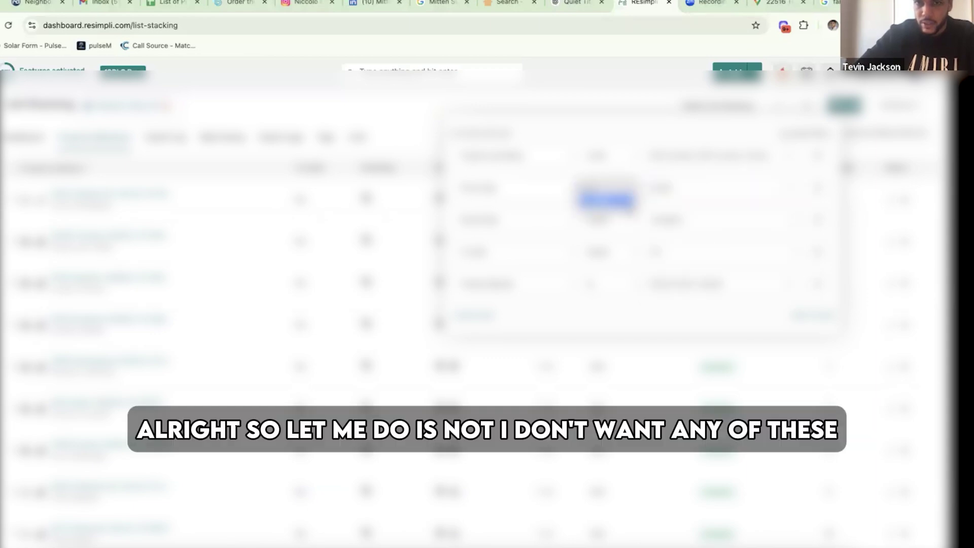
{"action": "left_click", "coordinate": [670, 195]}
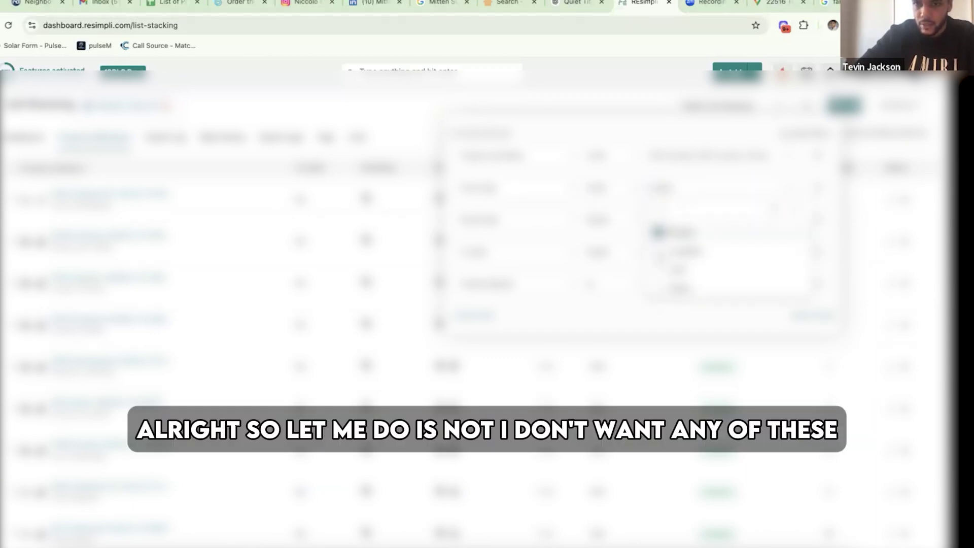
- Tick the three non-mobile phone types, verify the selection, and close the Filters panel
{"action": "left_click", "coordinate": [658, 250]}
{"action": "left_click", "coordinate": [658, 268]}
{"action": "left_click", "coordinate": [658, 286]}
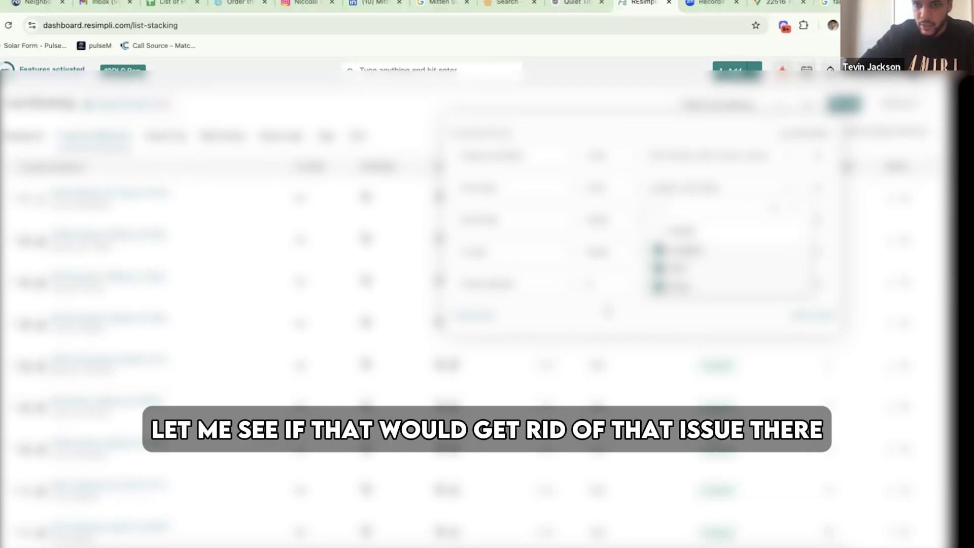
{"action": "left_click", "coordinate": [607, 311]}
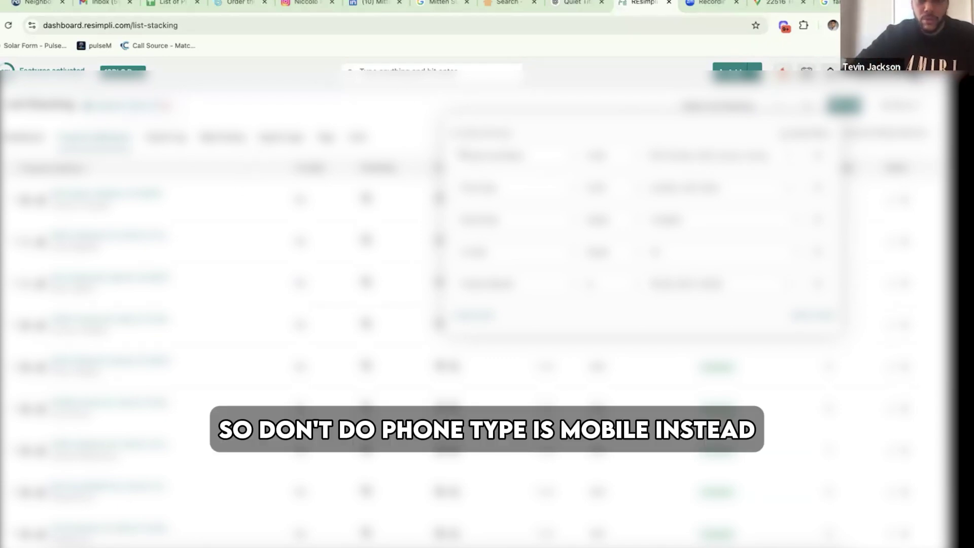
{"action": "left_click", "coordinate": [668, 194]}
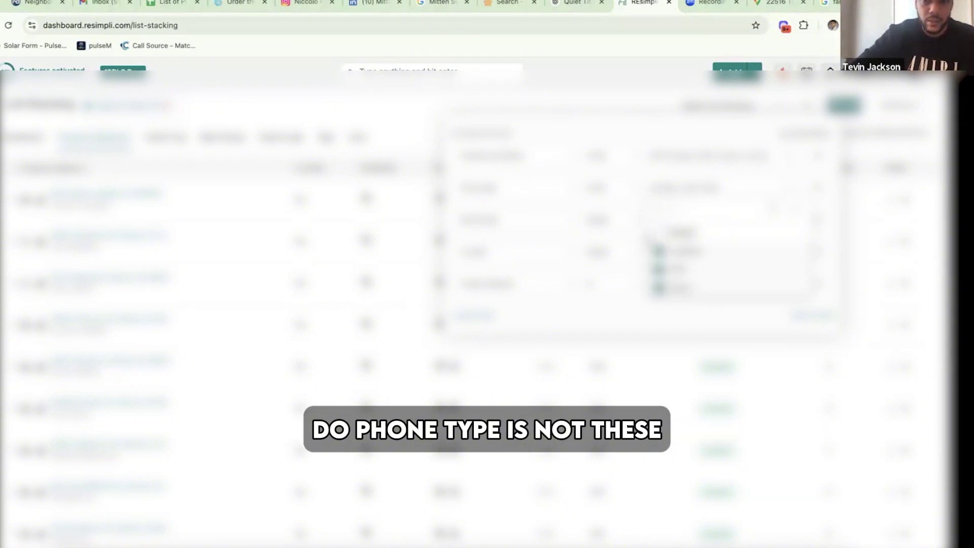
{"action": "left_click", "coordinate": [237, 264]}
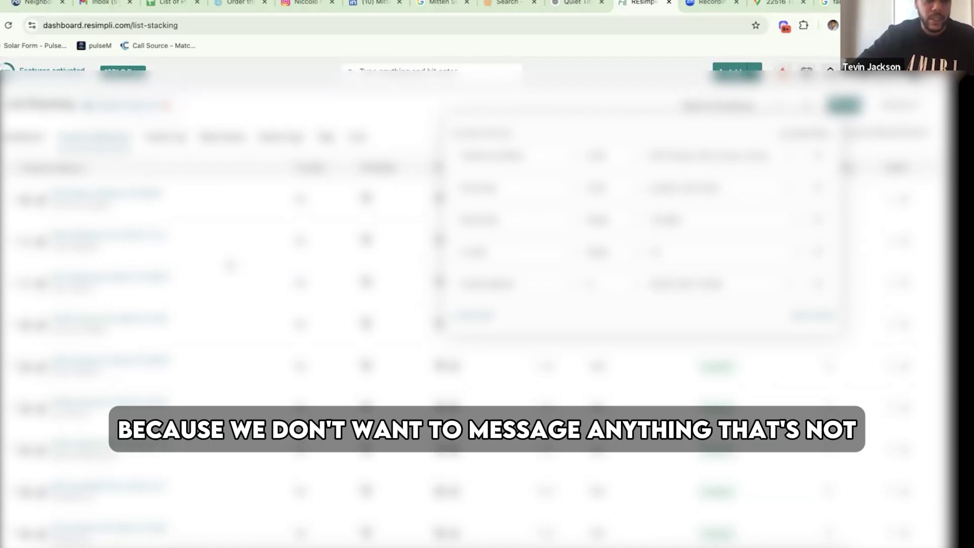
{"action": "left_click", "coordinate": [231, 265]}
{"action": "scroll", "coordinate": [231, 265], "scroll_direction": "down", "scroll_amount": 3}
{"action": "scroll", "coordinate": [231, 265], "scroll_direction": "up", "scroll_amount": 2}
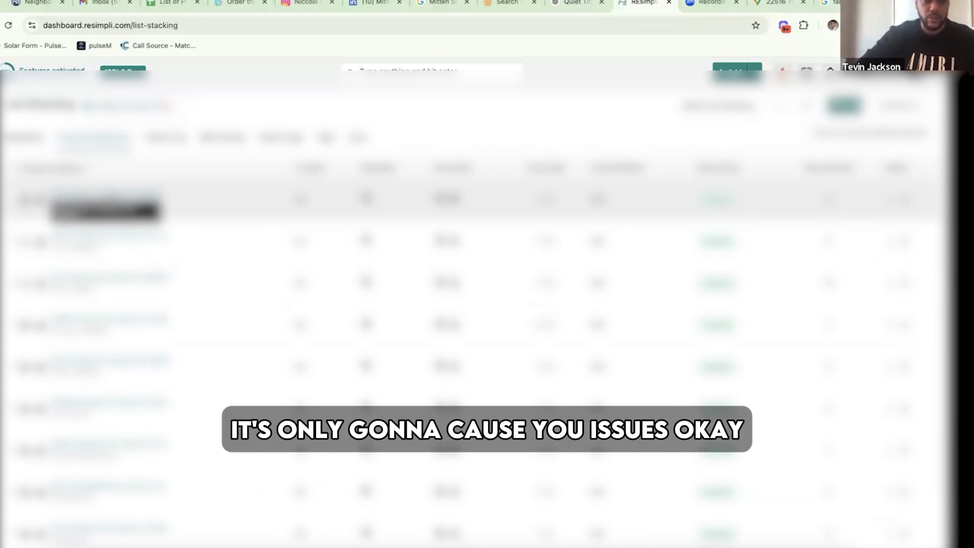
- Open the first filtered record's details and start a call from its Call button
{"action": "left_click", "coordinate": [98, 202]}
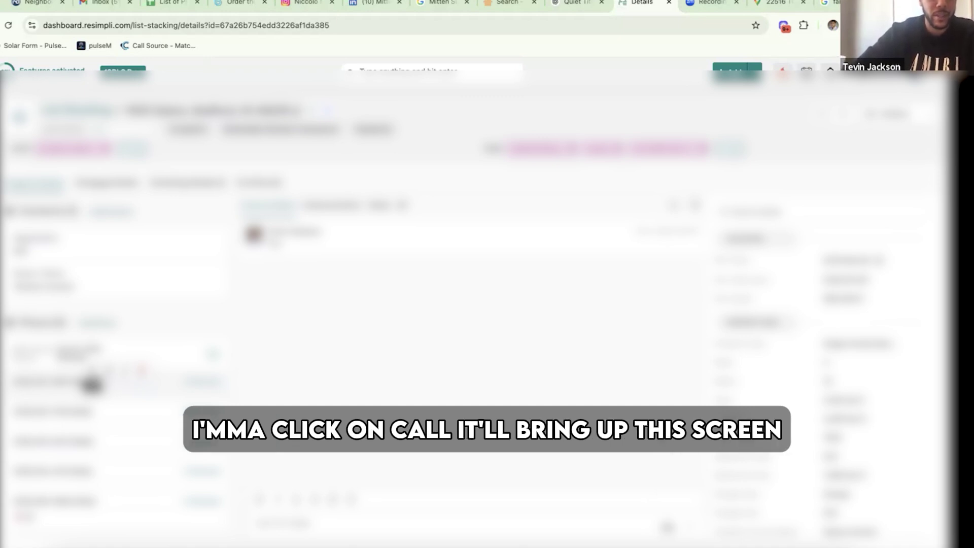
{"action": "left_click", "coordinate": [91, 384]}
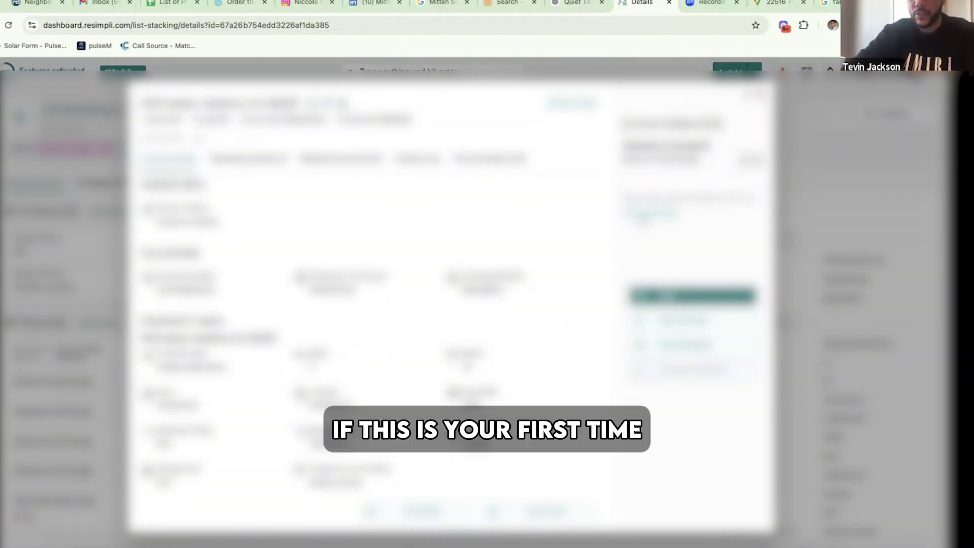
- Choose an outgoing caller number from the picker and continue to place the call
{"action": "left_click", "coordinate": [646, 223]}
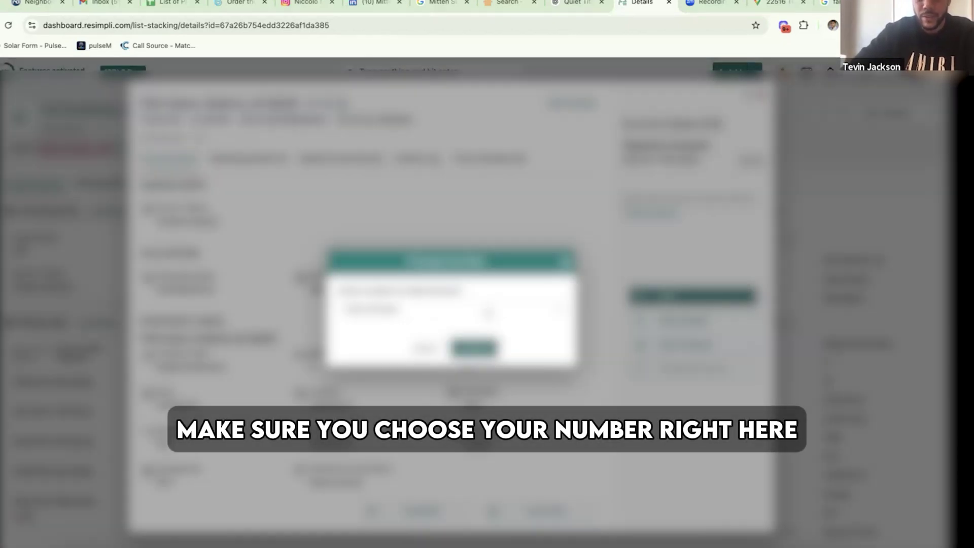
{"action": "left_click", "coordinate": [401, 291]}
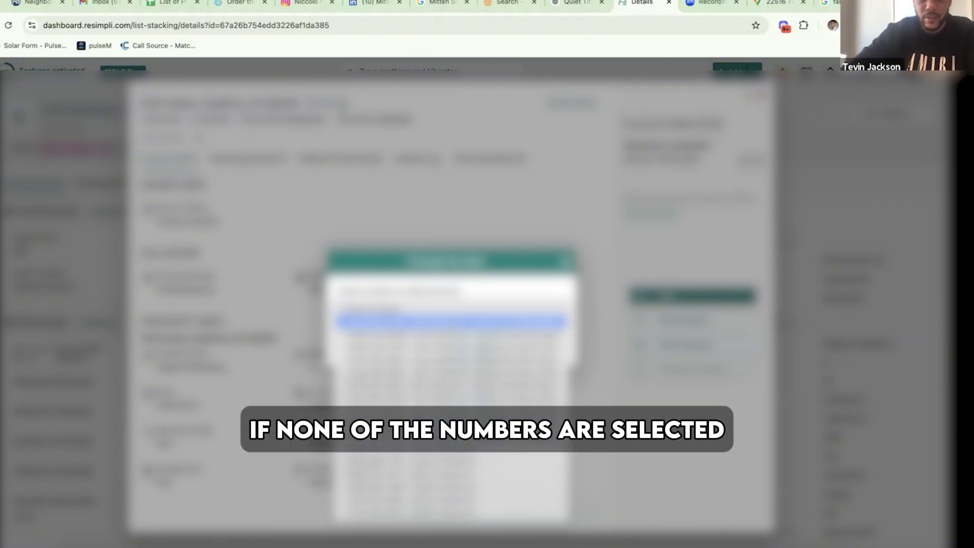
{"action": "left_click", "coordinate": [453, 322]}
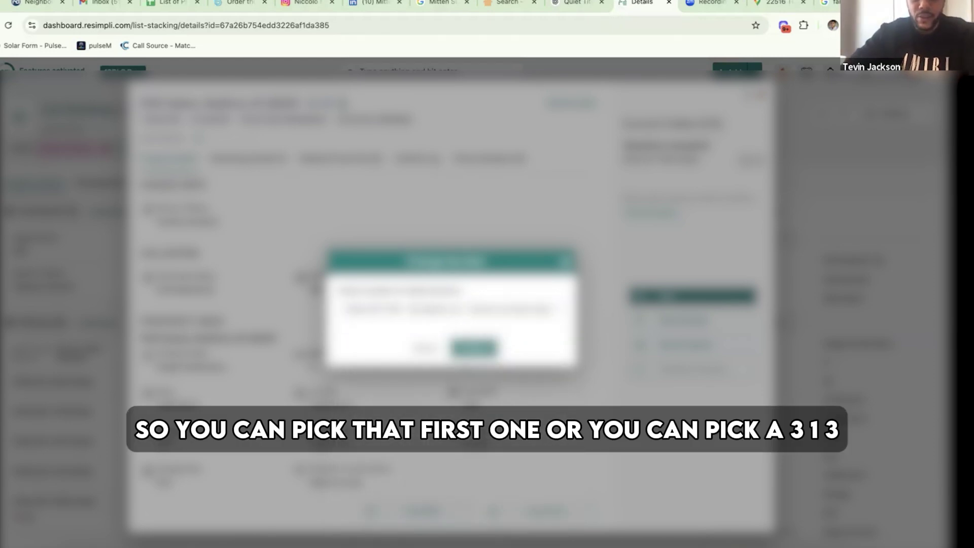
{"action": "left_click", "coordinate": [451, 310]}
{"action": "left_click", "coordinate": [451, 373]}
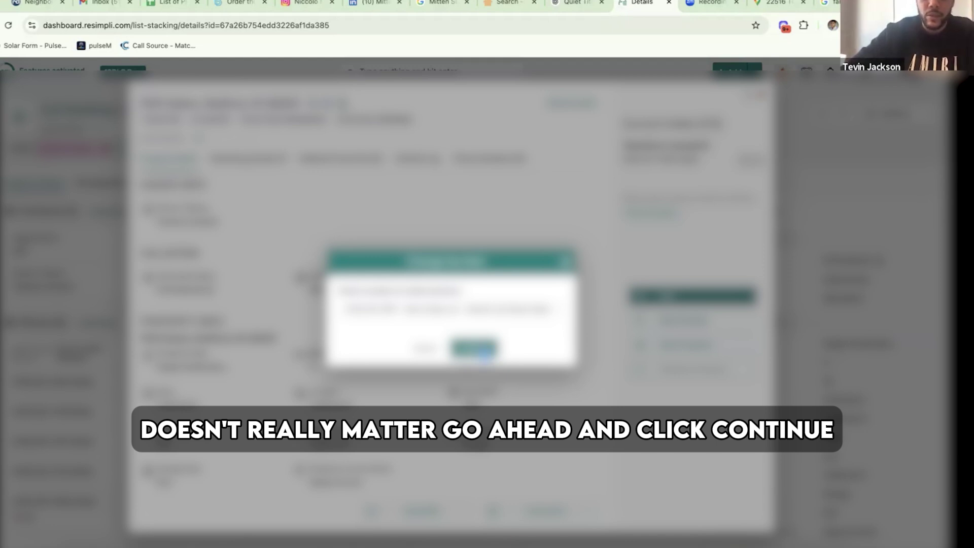
{"action": "left_click", "coordinate": [474, 348]}
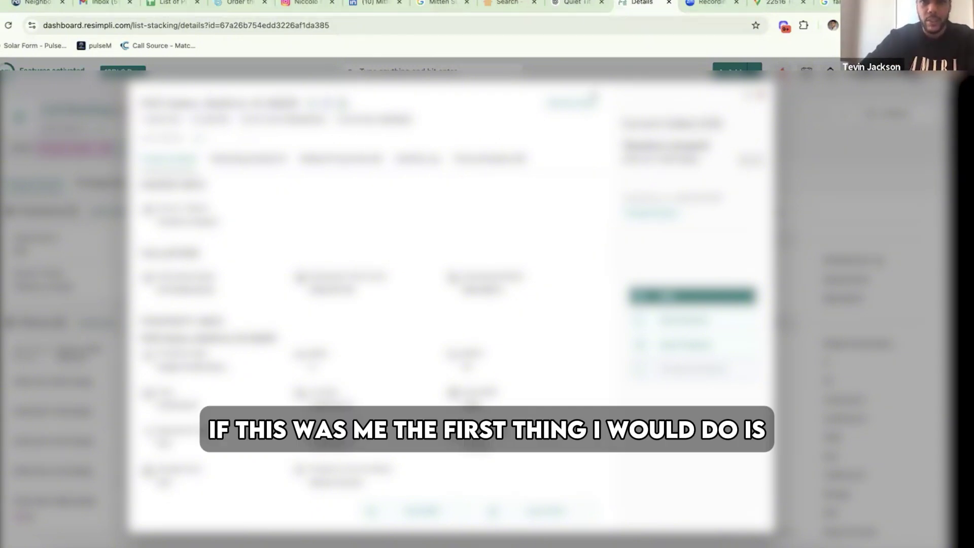
- Open the campaign form and choose the Cold Calling campaign with the Prime Time long-term drip
{"action": "left_click", "coordinate": [578, 116]}
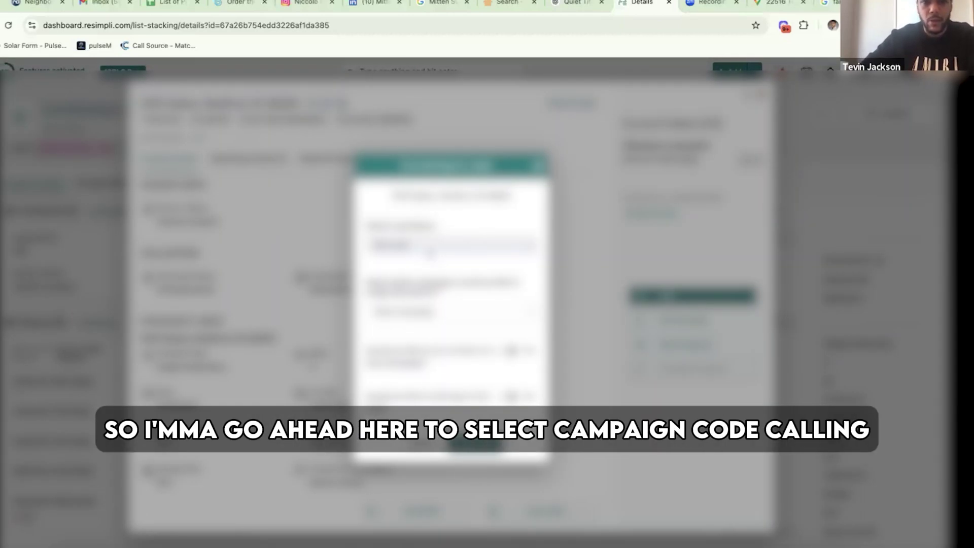
{"action": "left_click", "coordinate": [421, 310]}
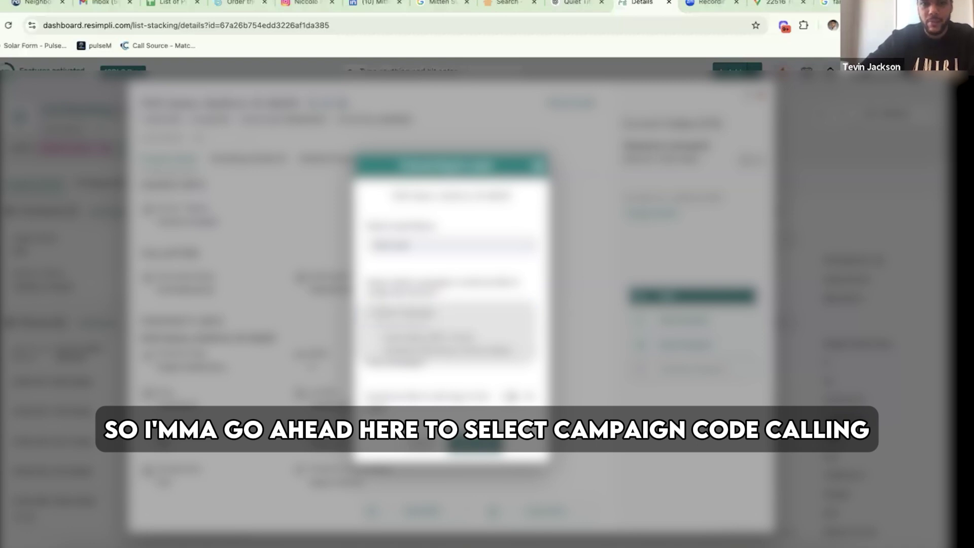
{"action": "left_click", "coordinate": [447, 338]}
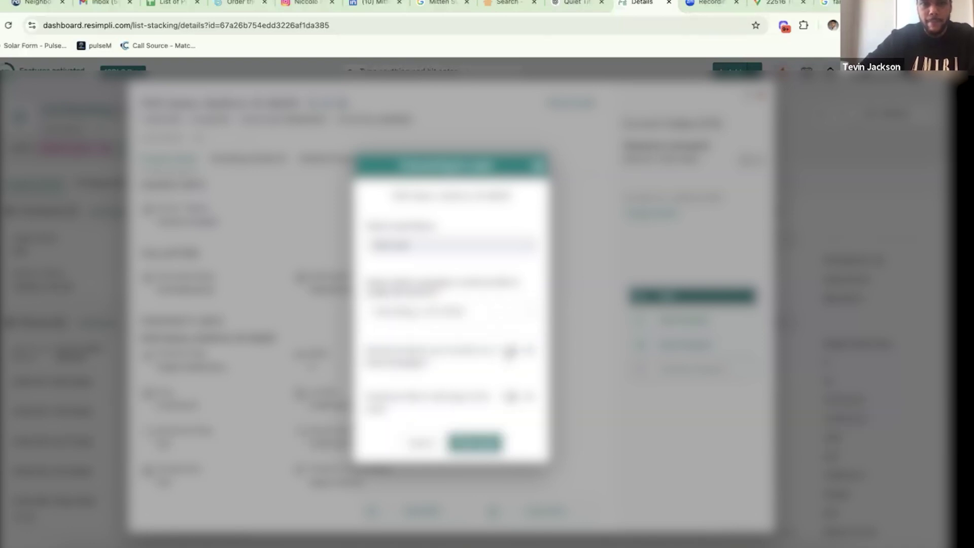
{"action": "left_click", "coordinate": [435, 355]}
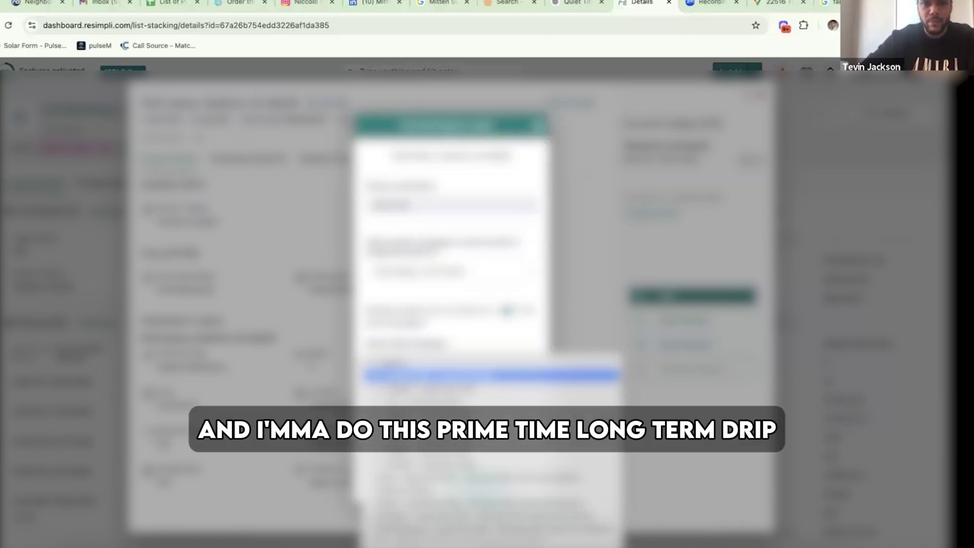
{"action": "left_click", "coordinate": [431, 376]}
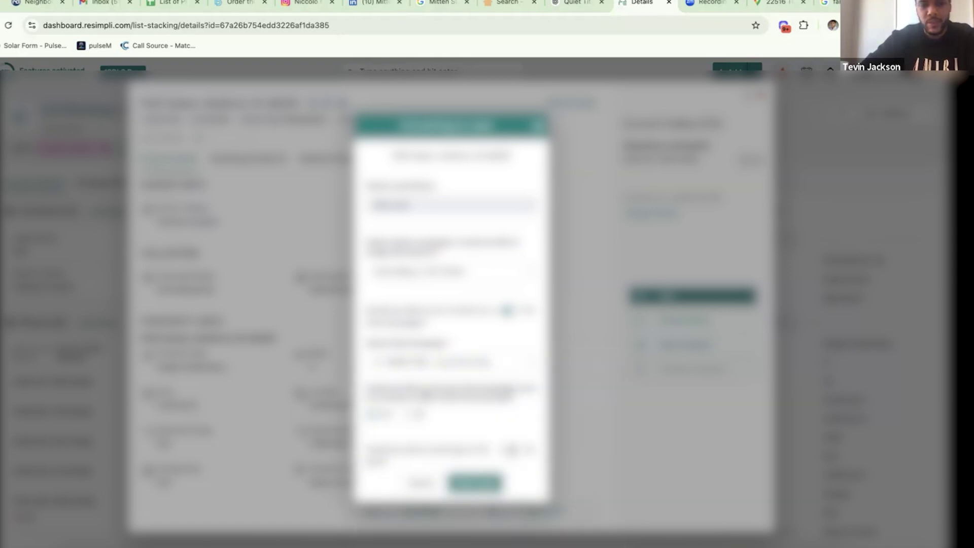
{"action": "scroll", "coordinate": [426, 394], "scroll_direction": "down", "scroll_amount": 1}
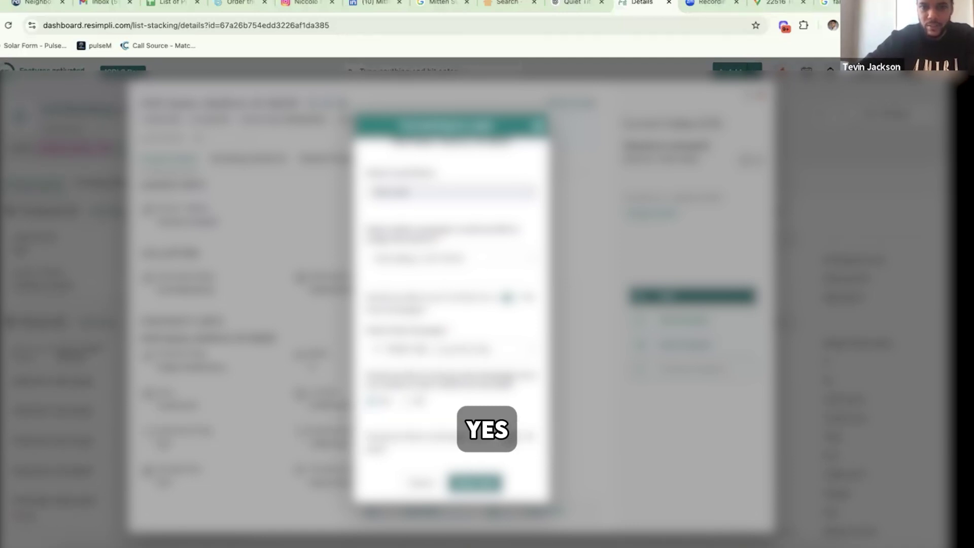
- Select tags for the record from the tags dropdown
{"action": "scroll", "coordinate": [451, 305], "scroll_direction": "down", "scroll_amount": 2}
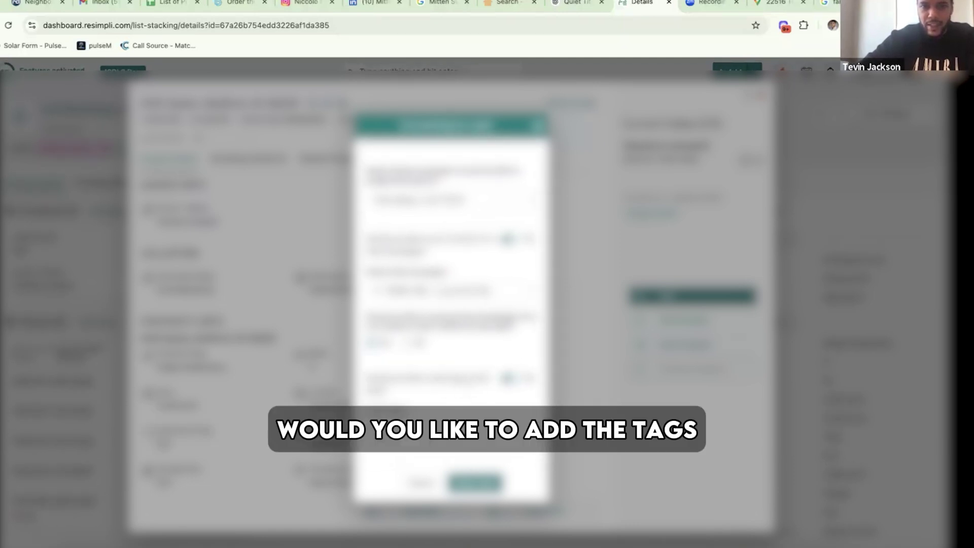
{"action": "left_click", "coordinate": [446, 291]}
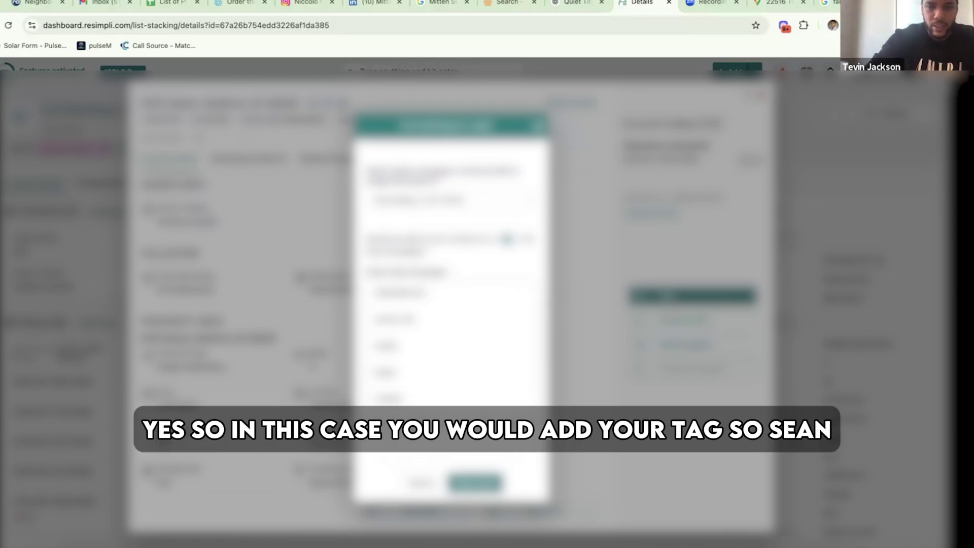
{"action": "left_click", "coordinate": [396, 319]}
{"action": "left_click", "coordinate": [447, 291]}
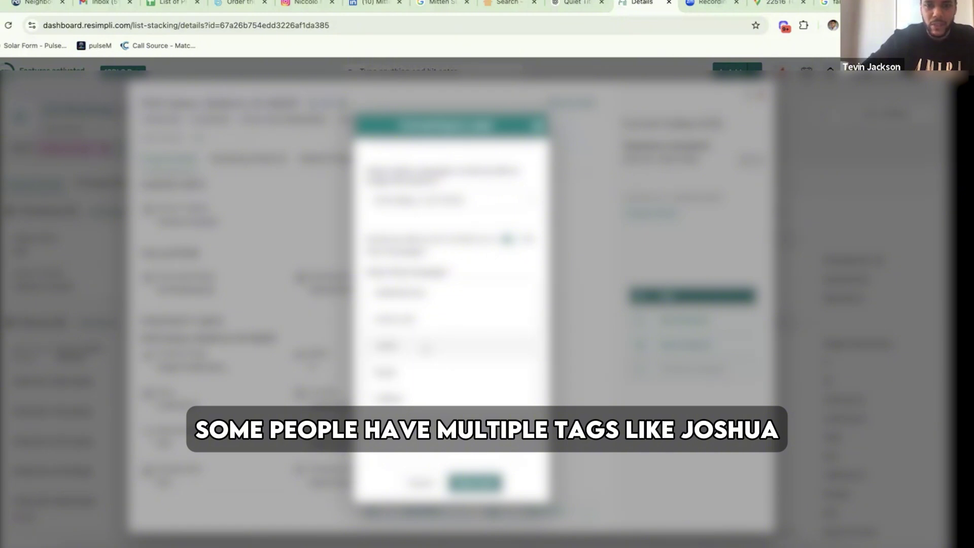
{"action": "scroll", "coordinate": [426, 349], "scroll_direction": "down", "scroll_amount": 1}
{"action": "left_click", "coordinate": [406, 333]}
{"action": "left_click", "coordinate": [436, 437]}
- Fill in the remaining dropdown fields lower down the campaign form
{"action": "scroll", "coordinate": [437, 472], "scroll_direction": "down", "scroll_amount": 1}
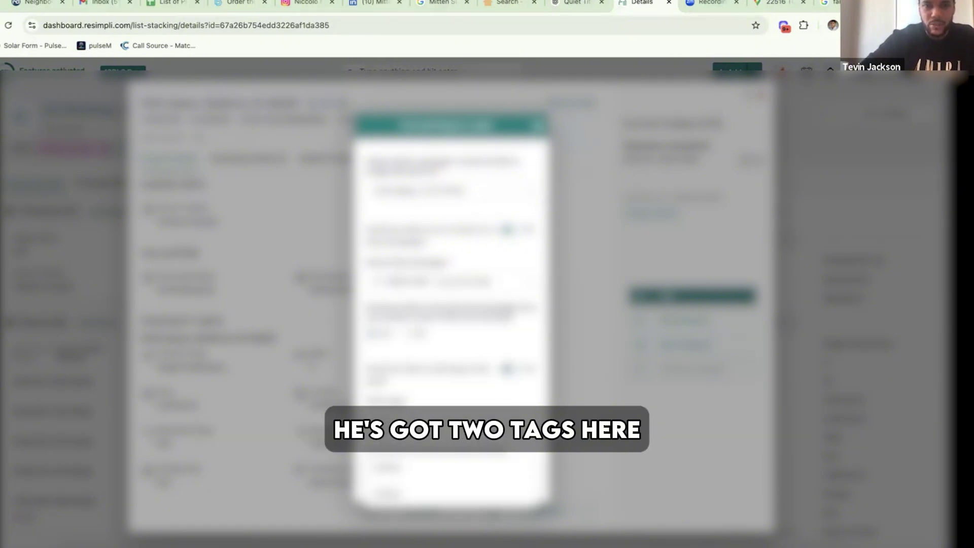
{"action": "scroll", "coordinate": [437, 457], "scroll_direction": "down", "scroll_amount": 1}
{"action": "left_click", "coordinate": [436, 429]}
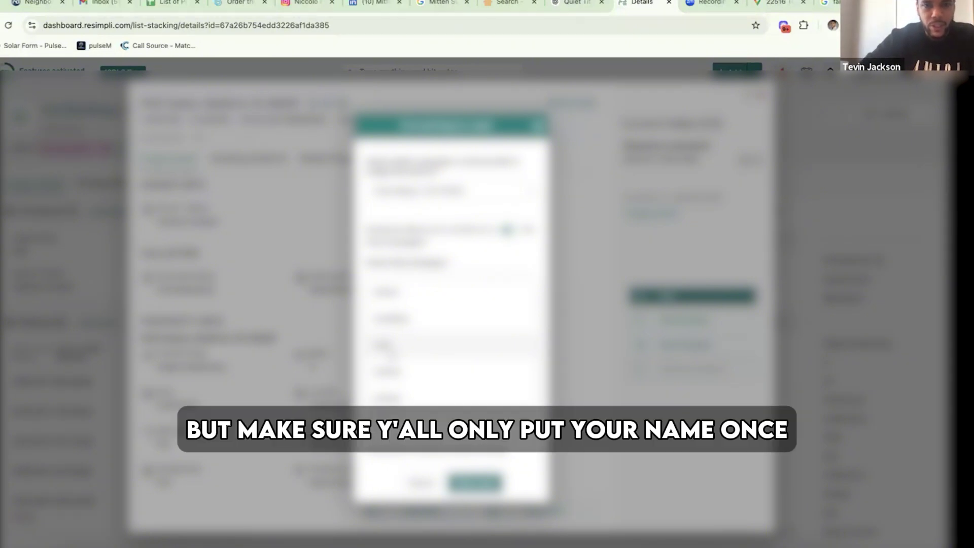
{"action": "scroll", "coordinate": [400, 383], "scroll_direction": "up", "scroll_amount": 5}
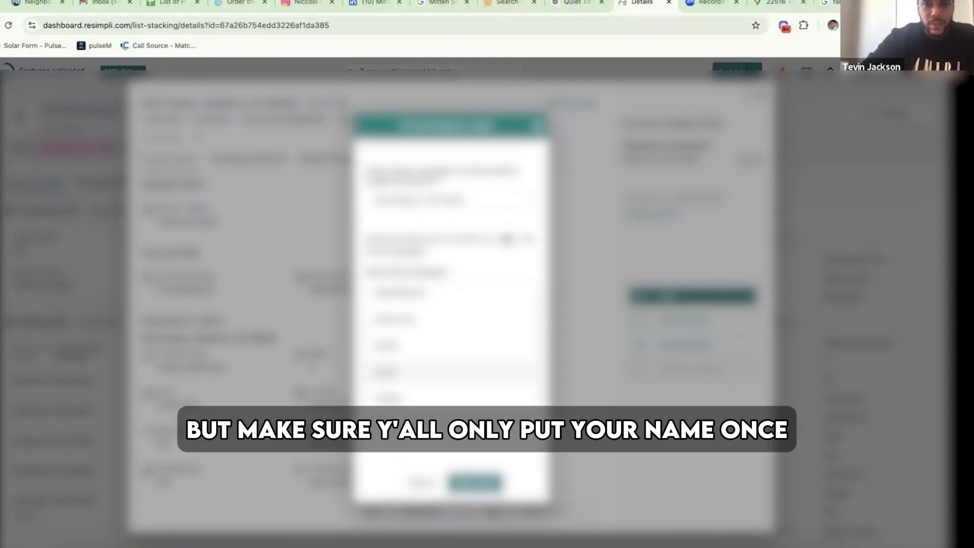
{"action": "left_click", "coordinate": [401, 372]}
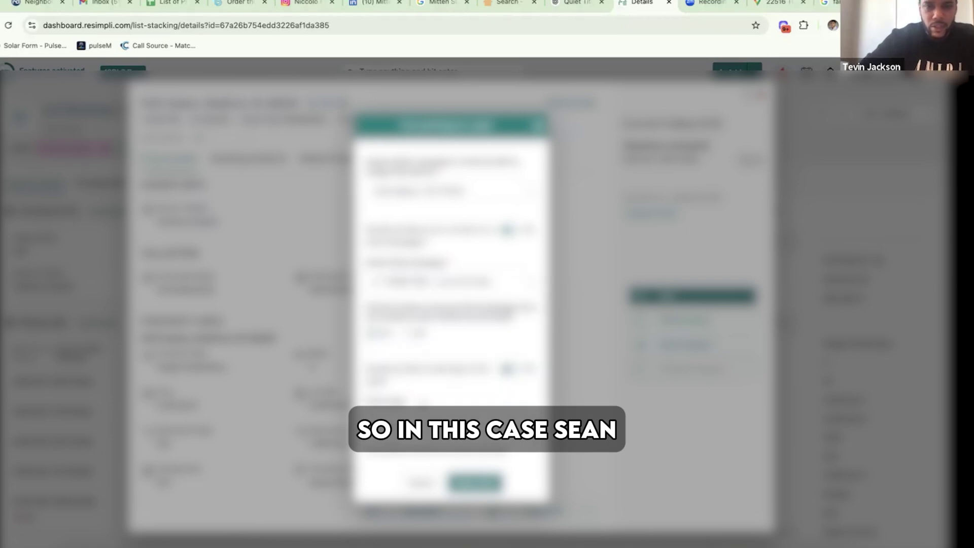
{"action": "left_click", "coordinate": [406, 427]}
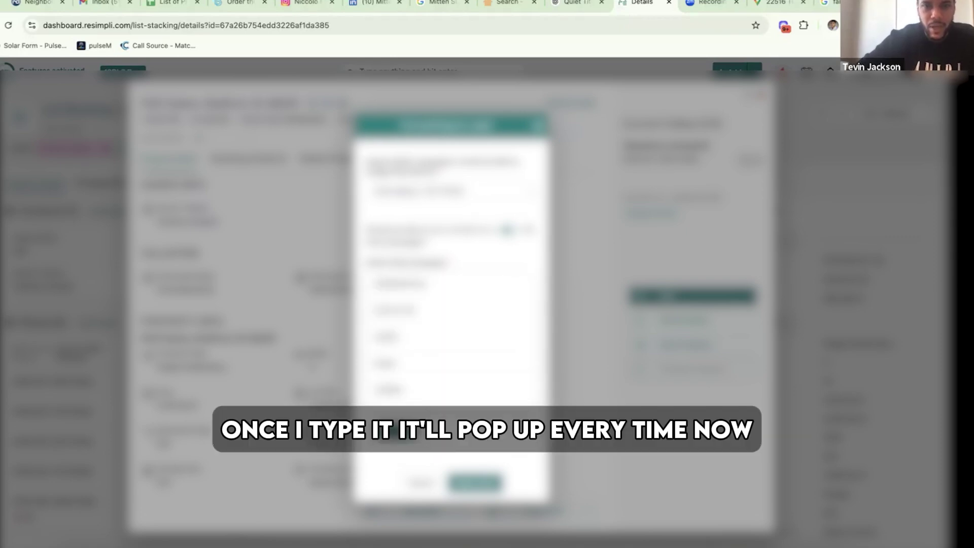
{"action": "left_click", "coordinate": [399, 432]}
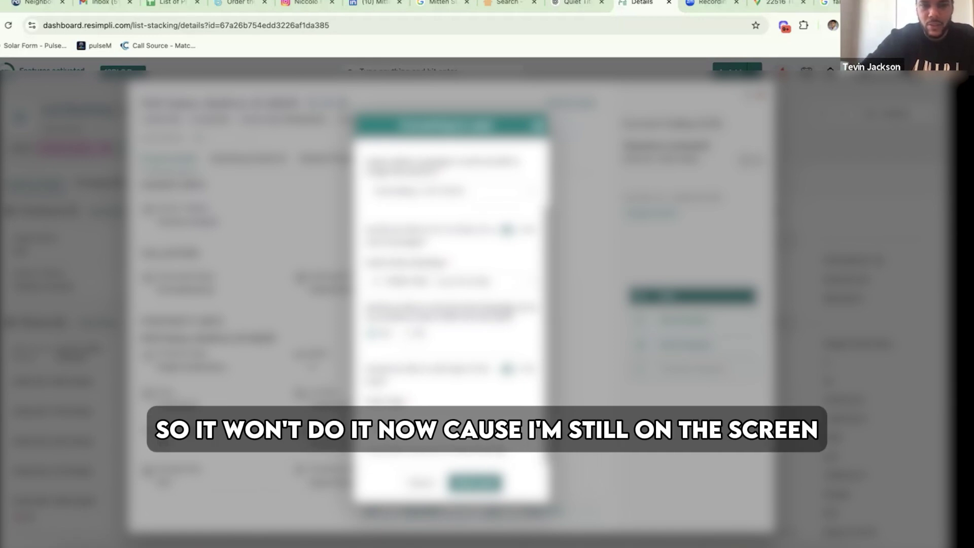
{"action": "left_click", "coordinate": [414, 425]}
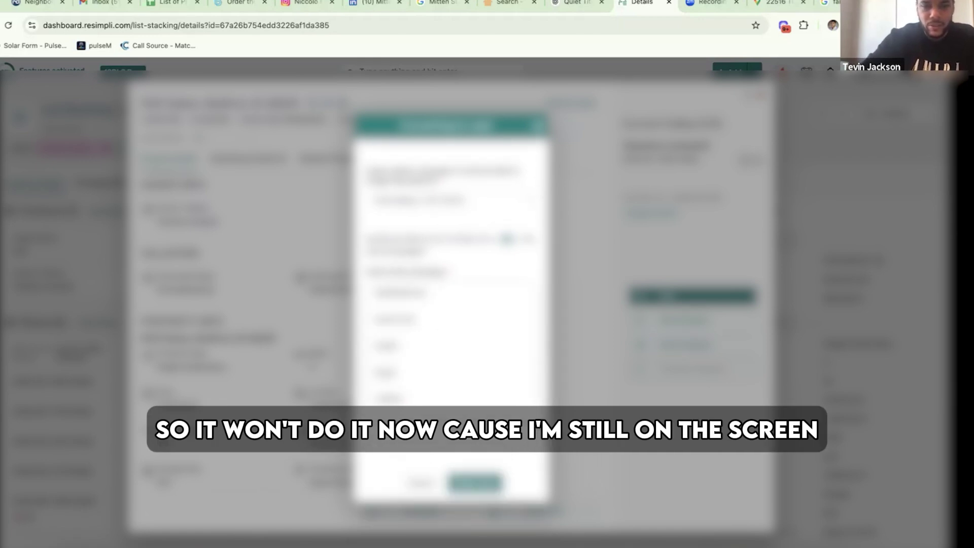
{"action": "scroll", "coordinate": [413, 425], "scroll_direction": "down", "scroll_amount": 1}
{"action": "left_click", "coordinate": [413, 425]}
- Add your own user tag and save the form to move the lead into Leads
{"action": "left_click", "coordinate": [449, 282]}
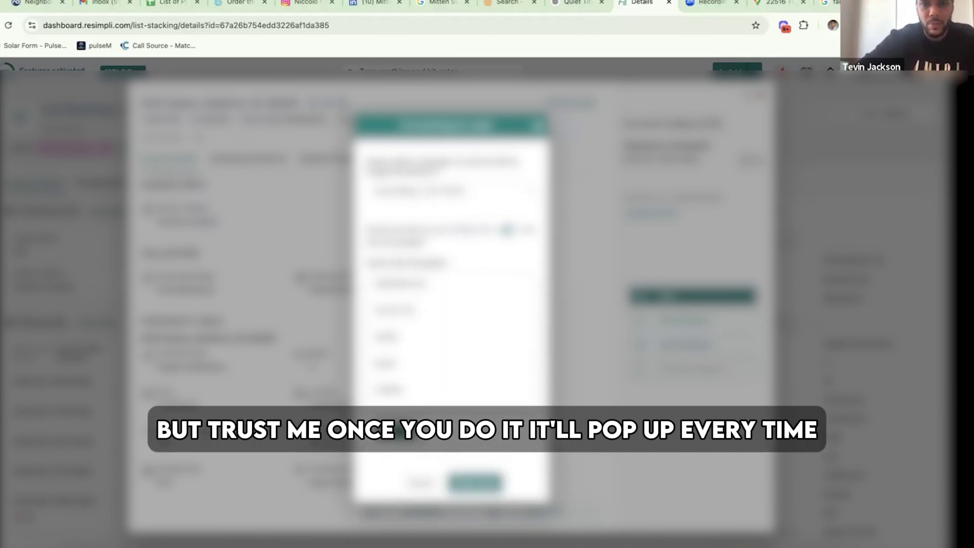
{"action": "scroll", "coordinate": [486, 431], "scroll_direction": "up", "scroll_amount": 1}
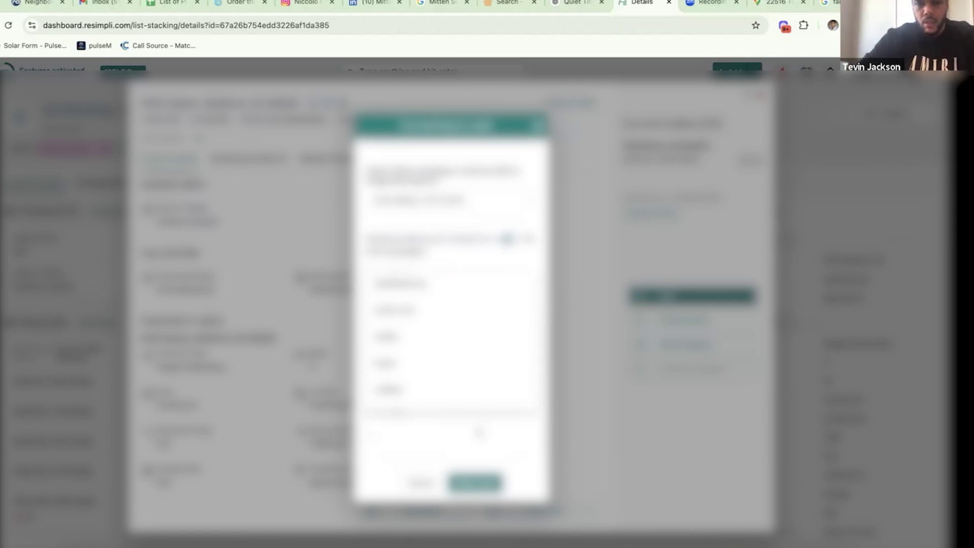
{"action": "left_click", "coordinate": [480, 432]}
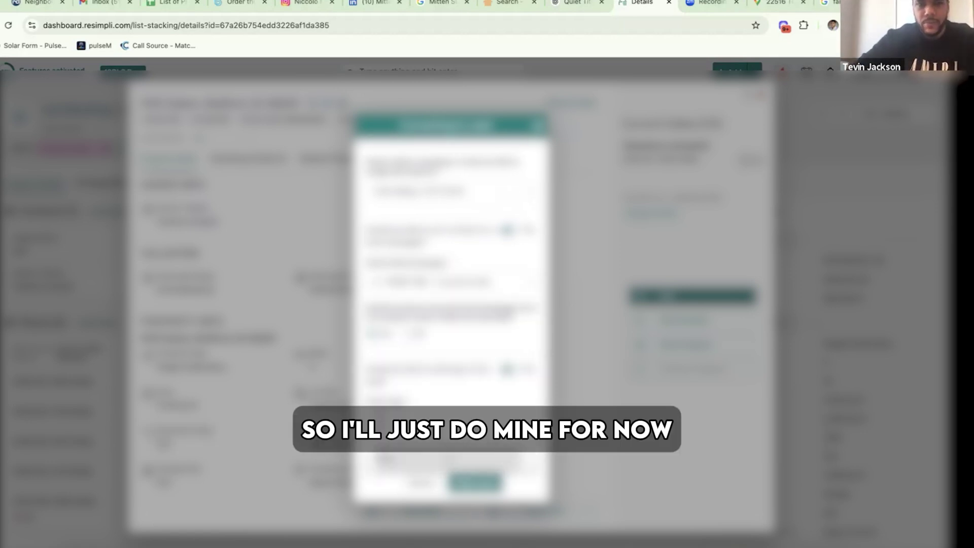
{"action": "left_click", "coordinate": [447, 459]}
{"action": "scroll", "coordinate": [451, 447], "scroll_direction": "down", "scroll_amount": 1}
{"action": "left_click", "coordinate": [476, 483]}
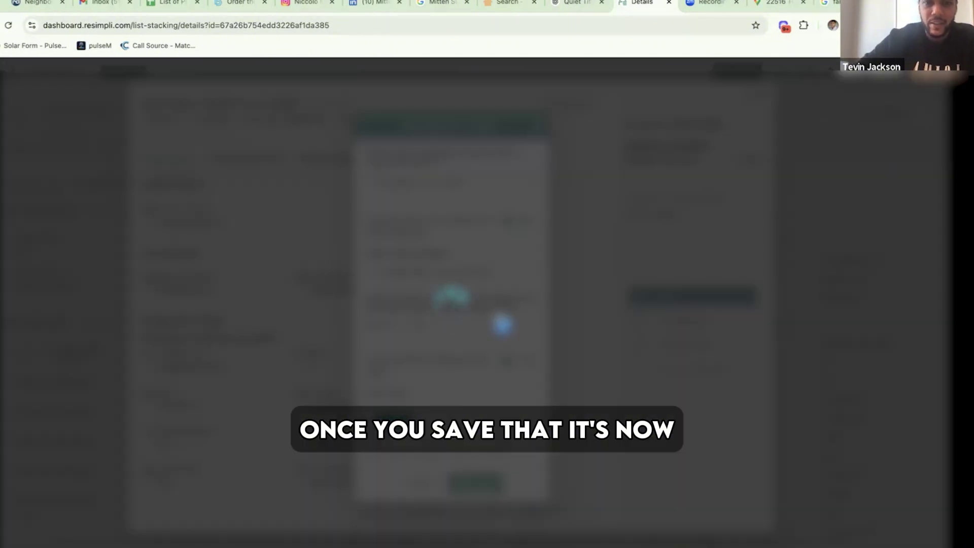